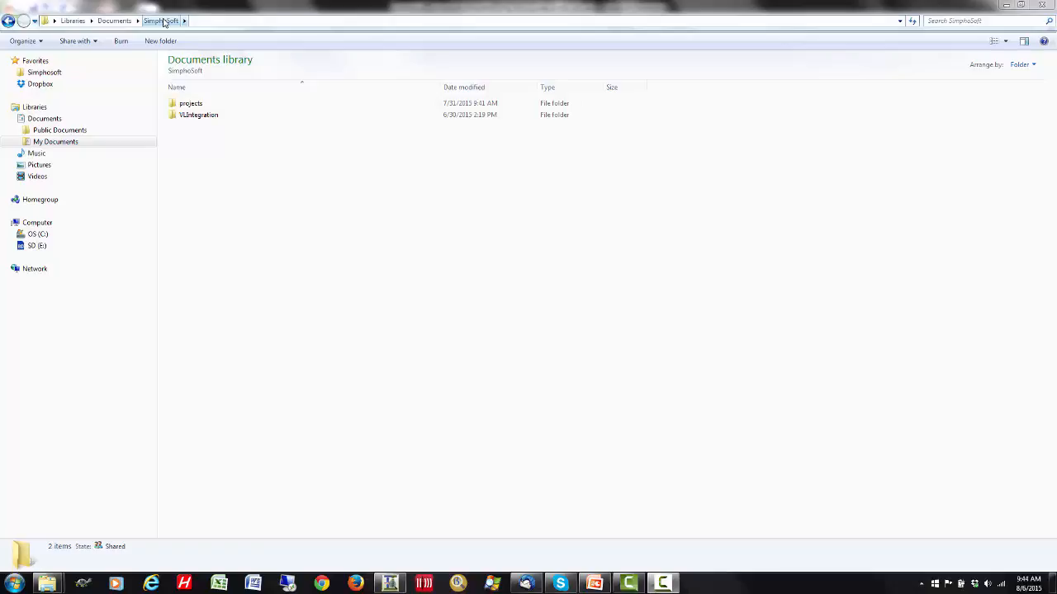
- Examine the contents of the SimphoSoft projects folder and of the SSFT-projects folder inside VLIntegration
double_click(192, 107)
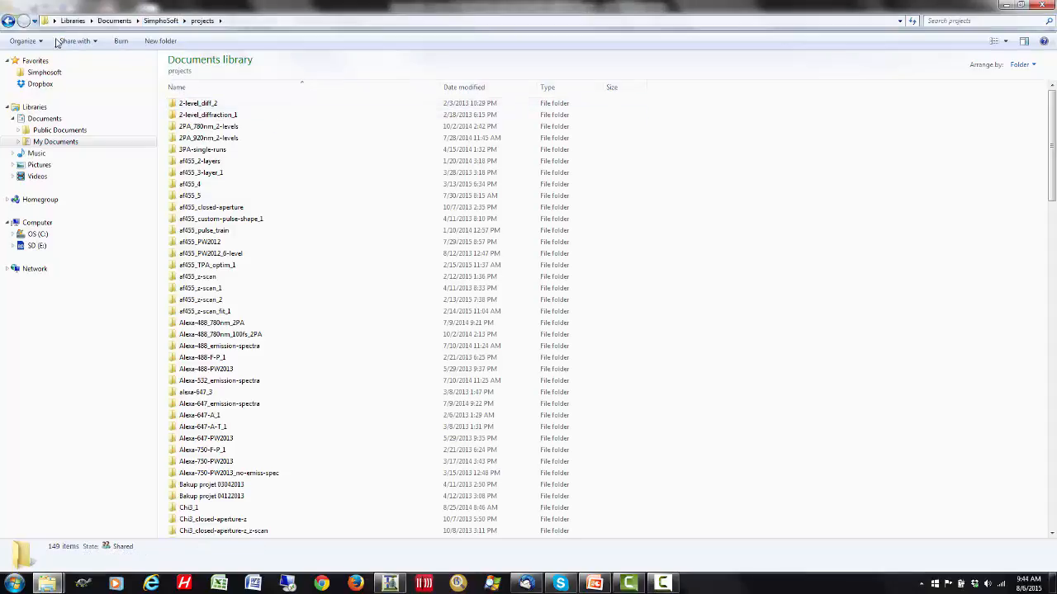
click(8, 21)
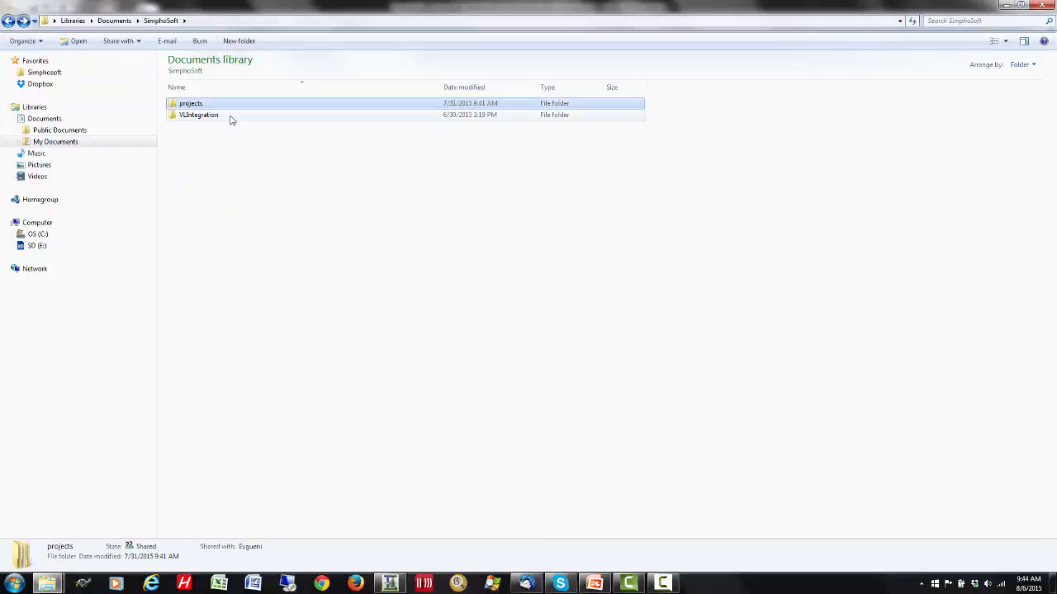
click(229, 116)
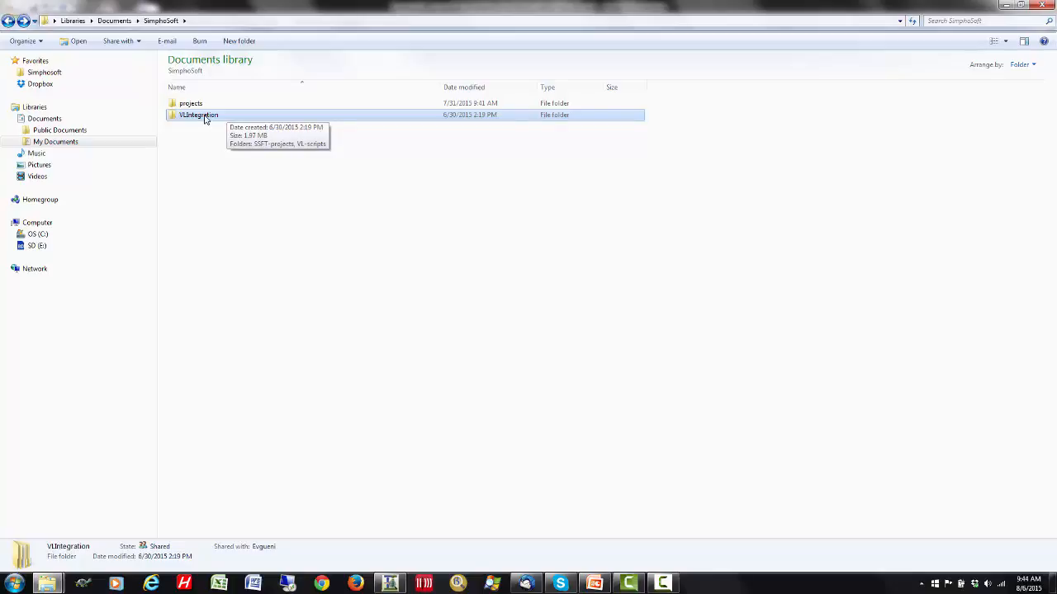
double_click(206, 119)
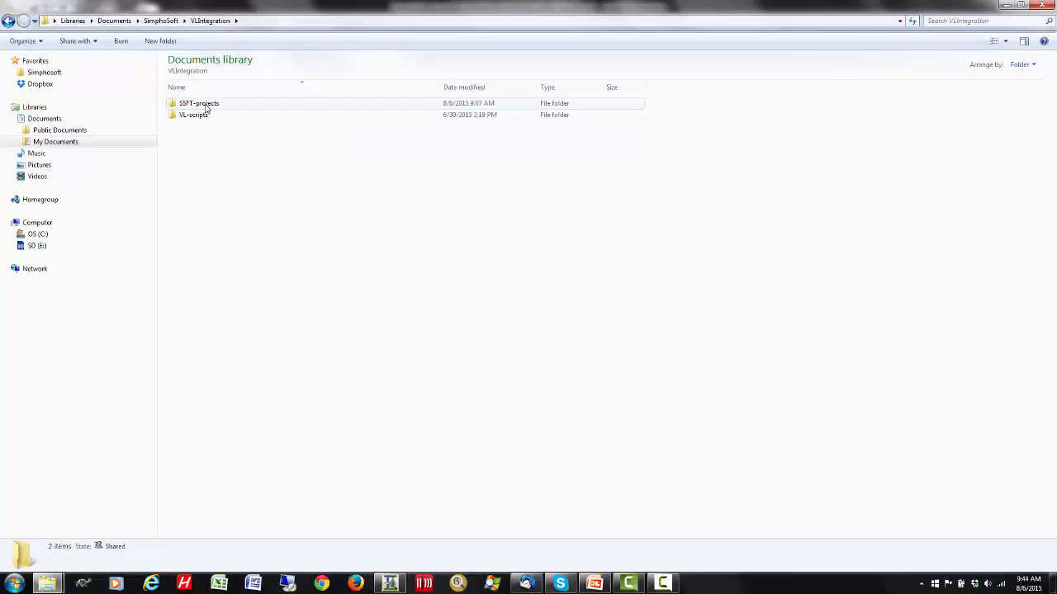
double_click(206, 108)
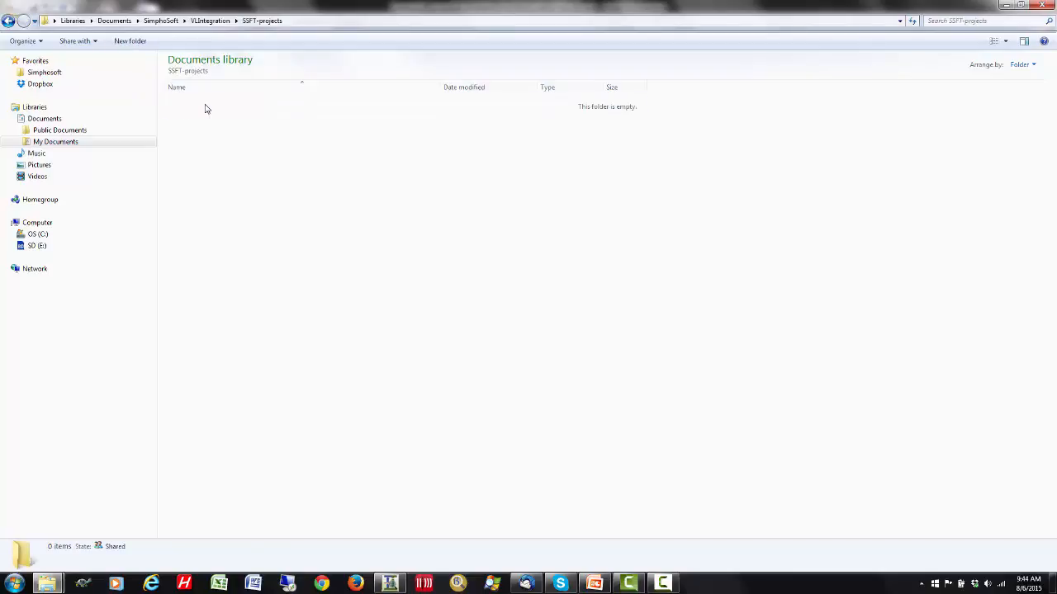
click(8, 23)
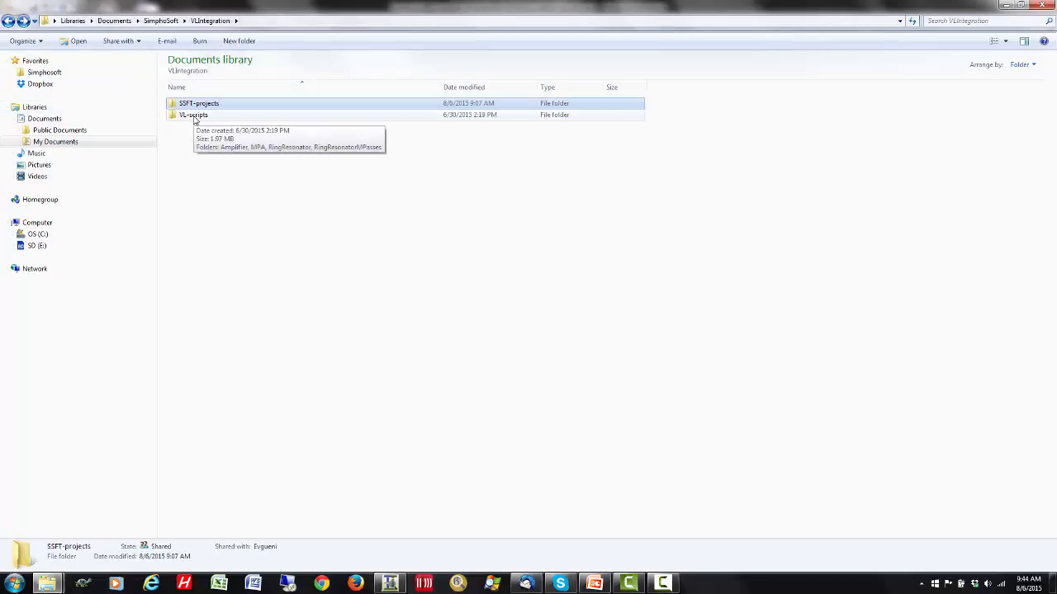
- Examine the files in the RingResonatorMPasses folder inside VL-scripts, and return to the parent folder
double_click(194, 117)
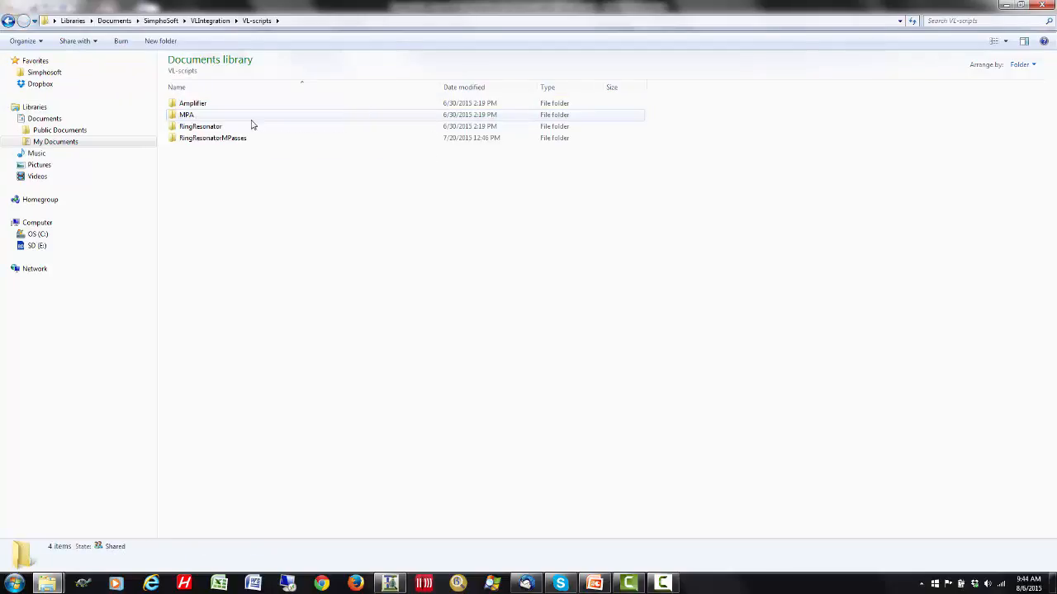
double_click(222, 140)
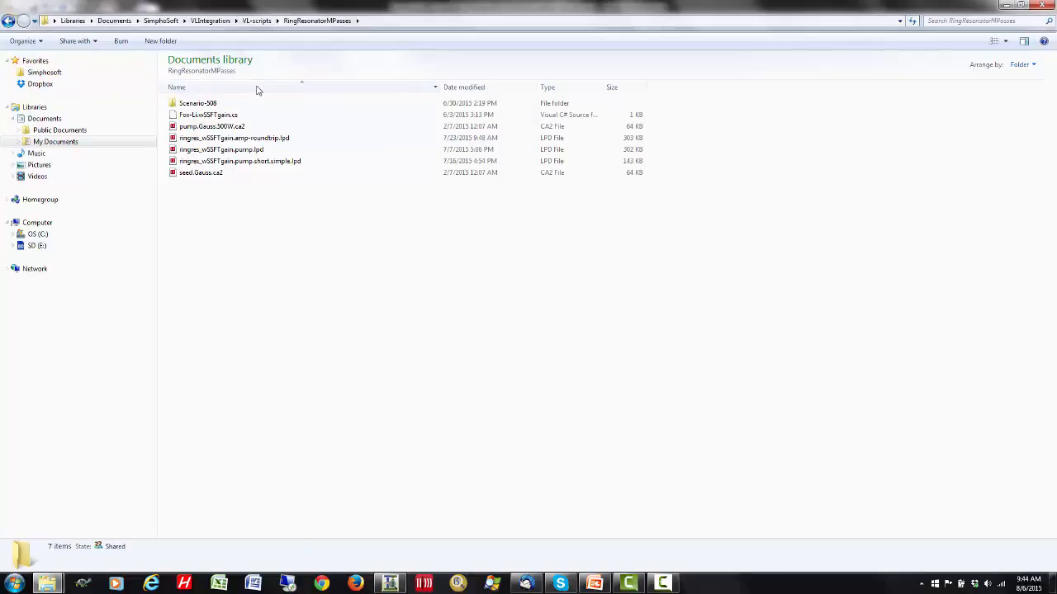
click(9, 20)
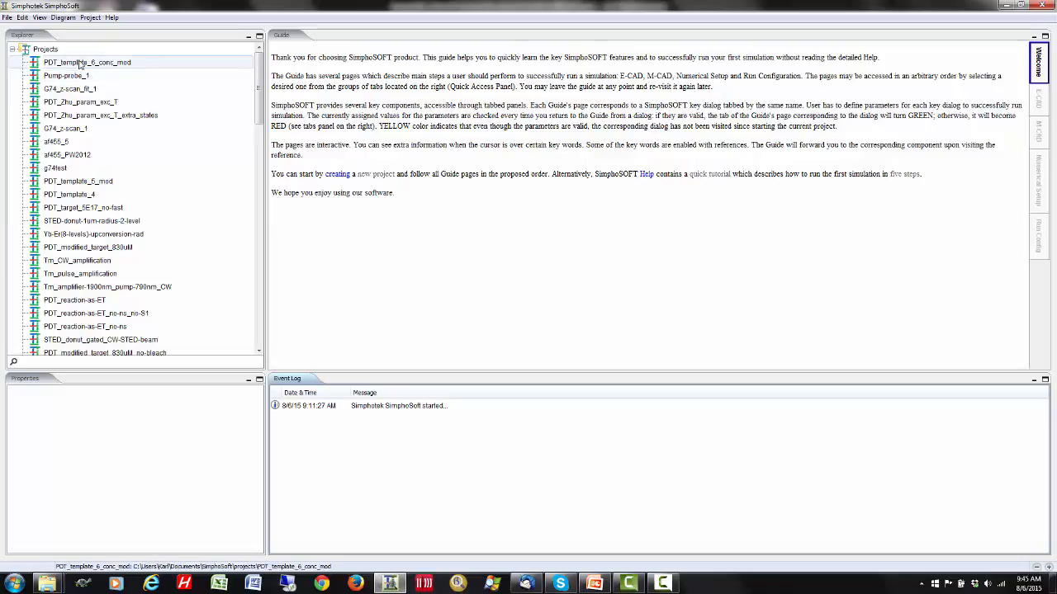
- Switch to SimphoSoft and set the active project folder to VLIntegration\SSFT-projects
click(6, 17)
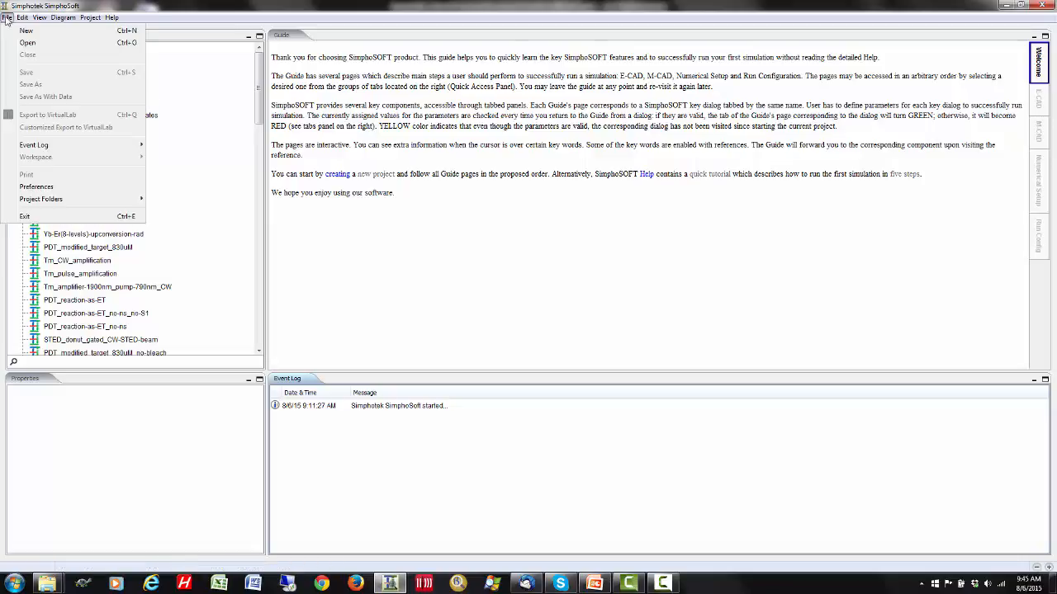
mouse_move(41, 203)
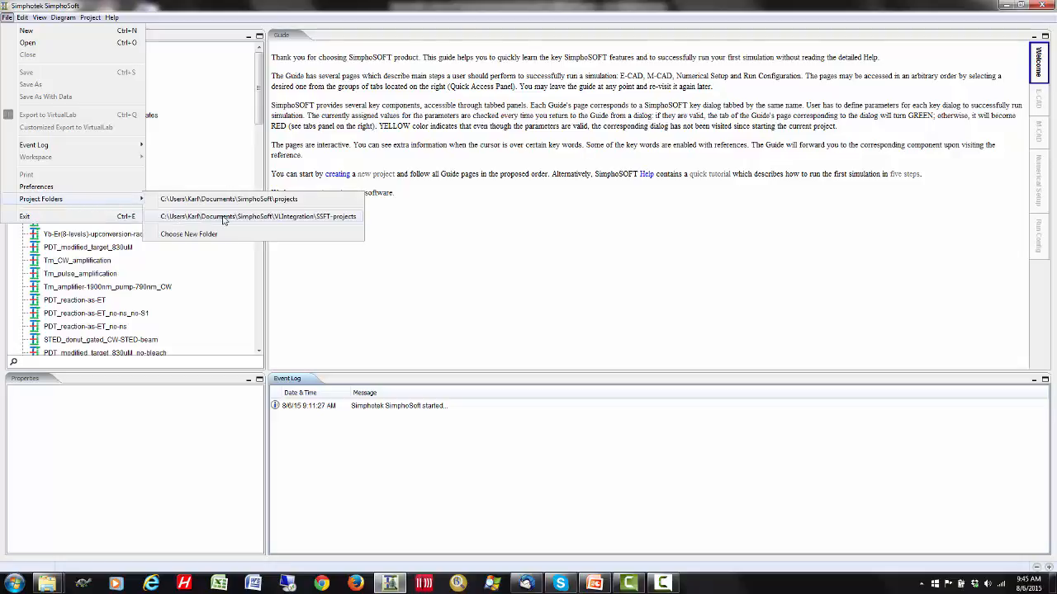
click(312, 220)
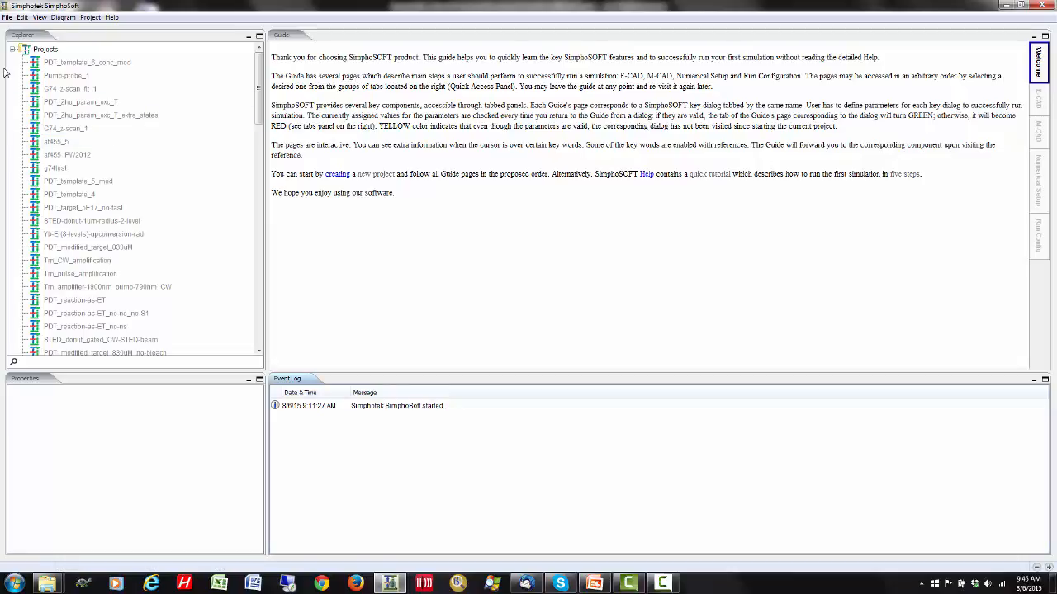
- Start a new project, filter the templates to VirtualLab import-export, and select the NdYAG pumping 10^-6 sec (VirtualLab export) template
click(5, 17)
click(28, 30)
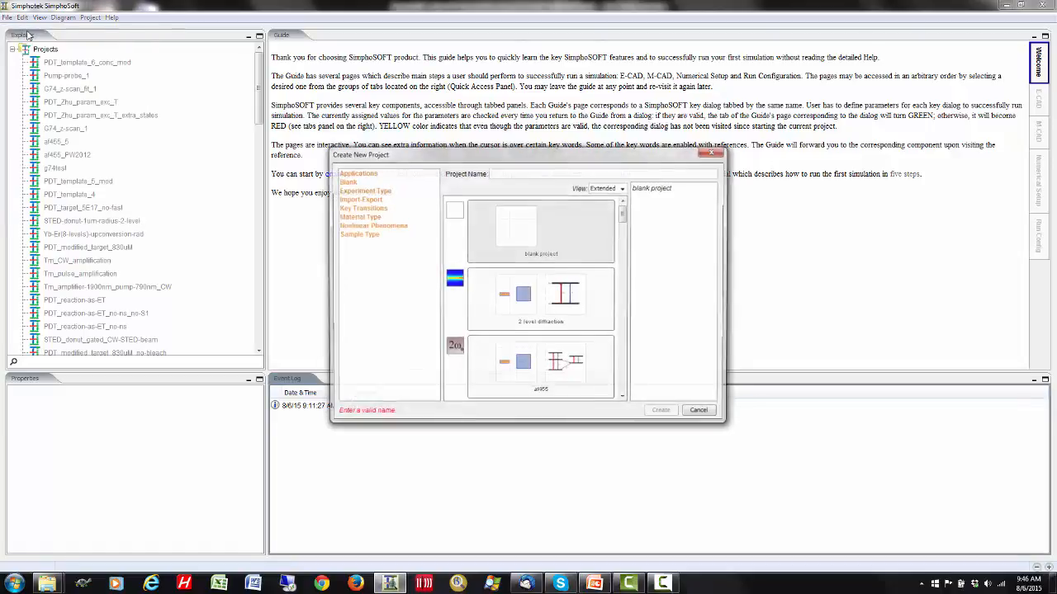
mouse_move(624, 216)
mouse_down()
mouse_move(618, 318)
mouse_move(611, 203)
mouse_up()
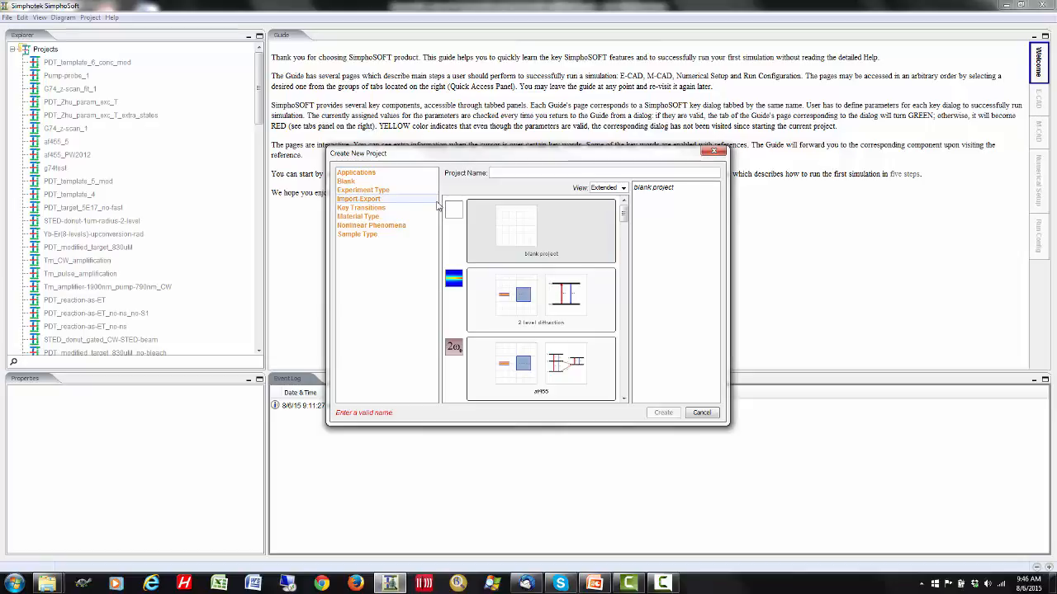
click(368, 200)
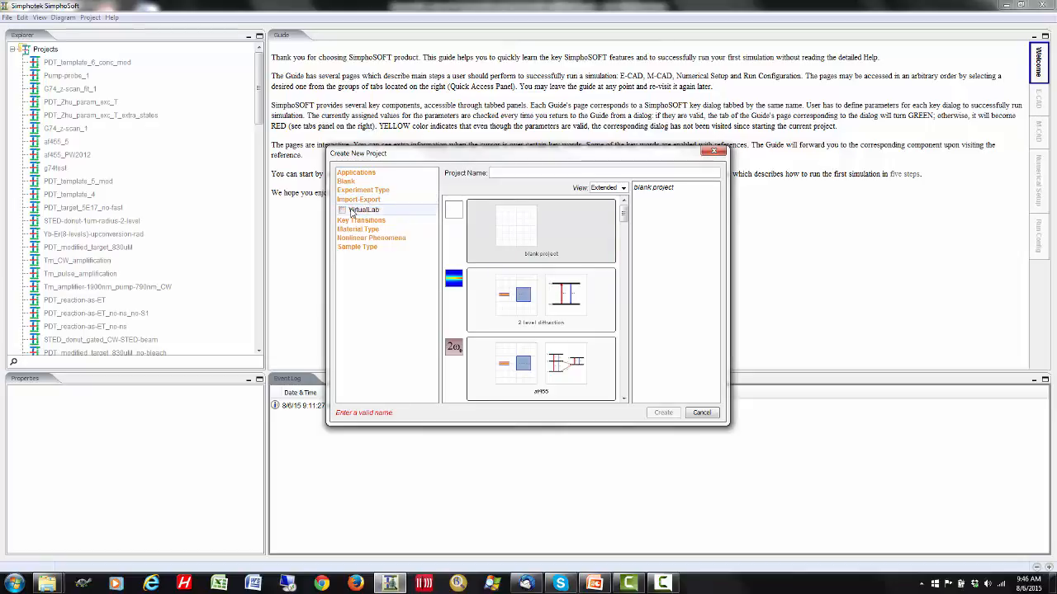
click(351, 211)
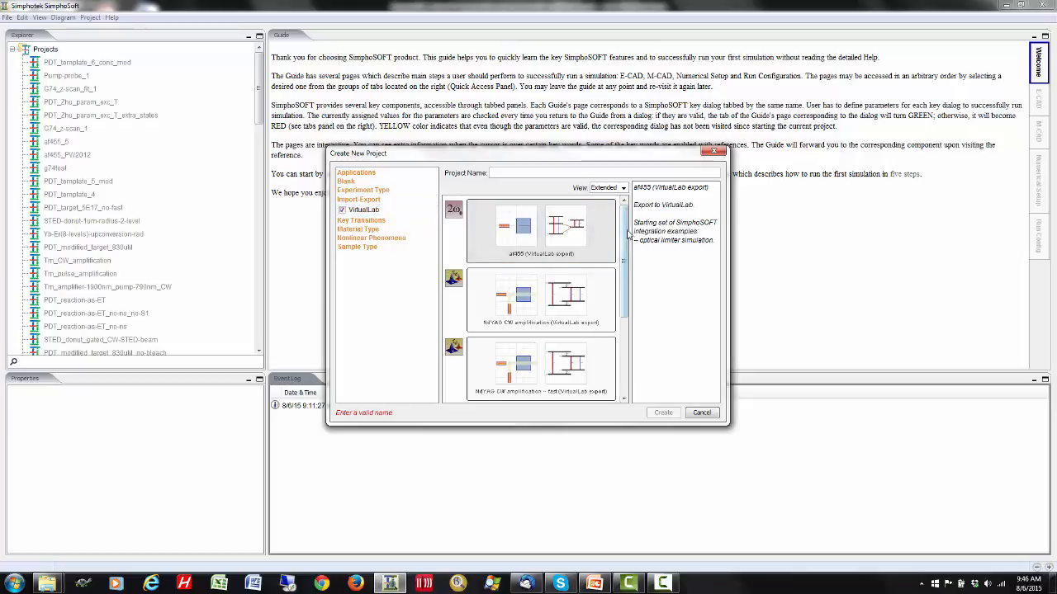
drag(628, 234, 632, 319)
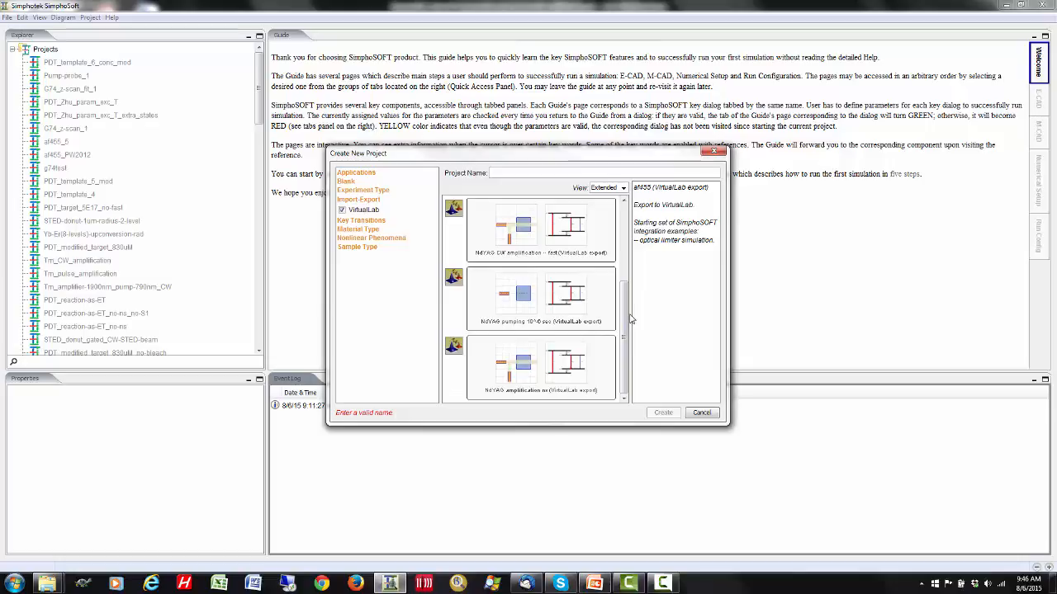
click(544, 308)
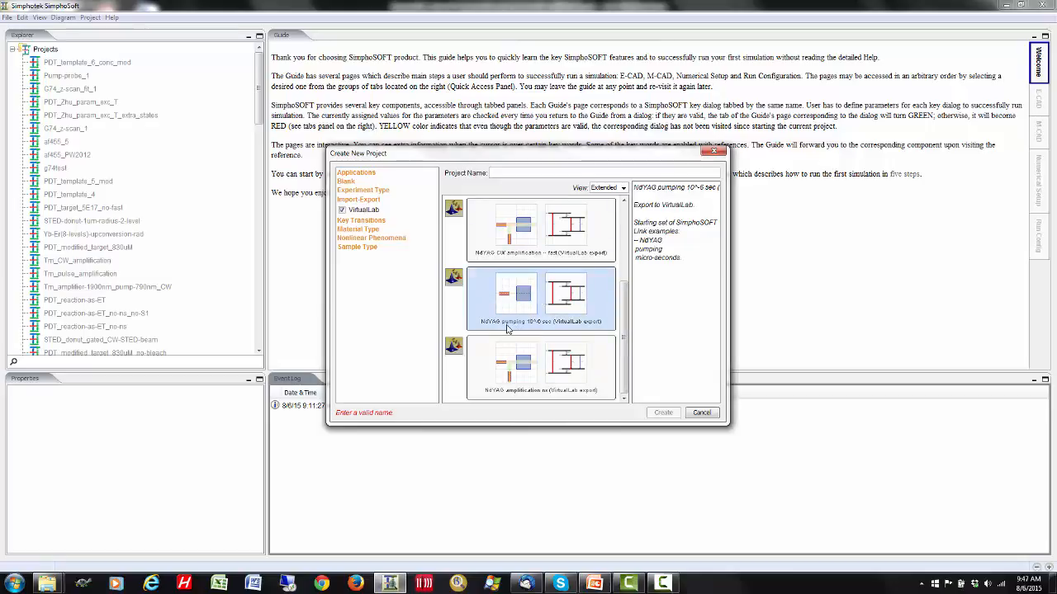
- Name the new project ndyag-pump-us_VL and create it
click(493, 173)
text(n)
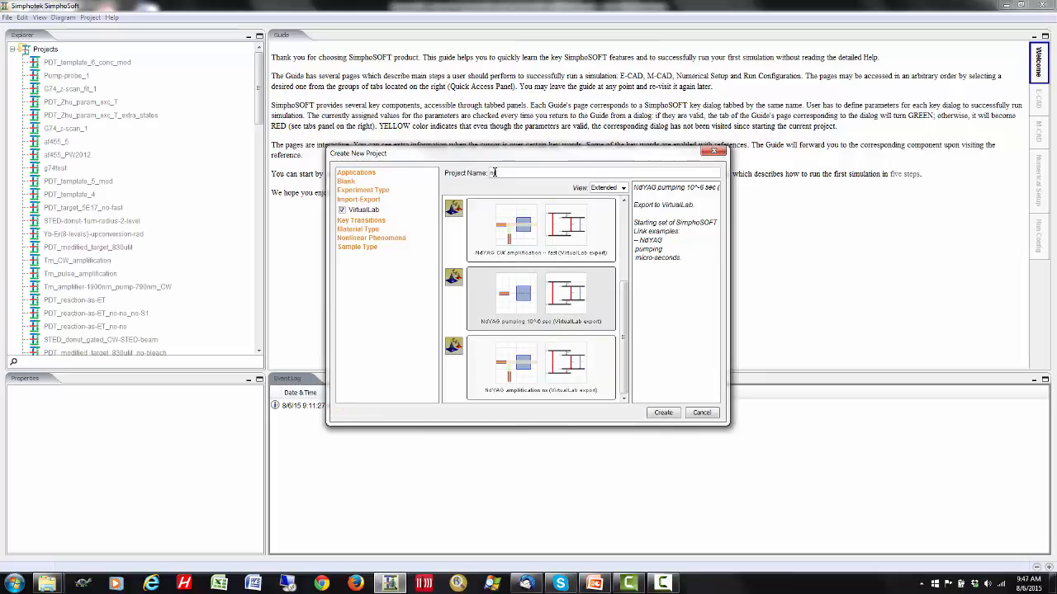
text(dyag-pump-us_VL)
click(671, 415)
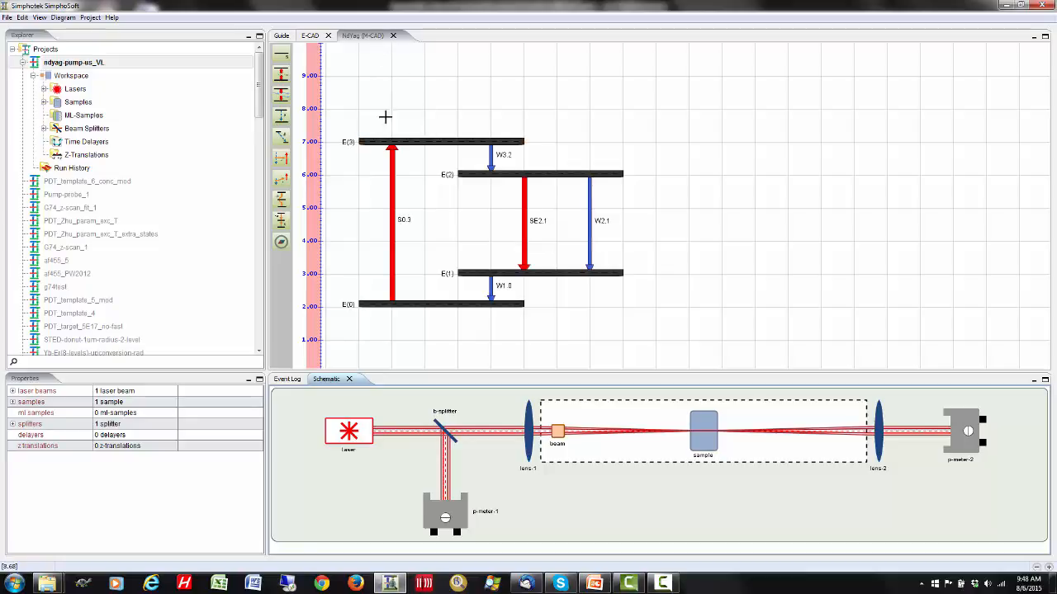
- Open the properties of the NdYAG_pump_5KW laser beam in the E-CAD layout and set the beam power unit to W
click(309, 37)
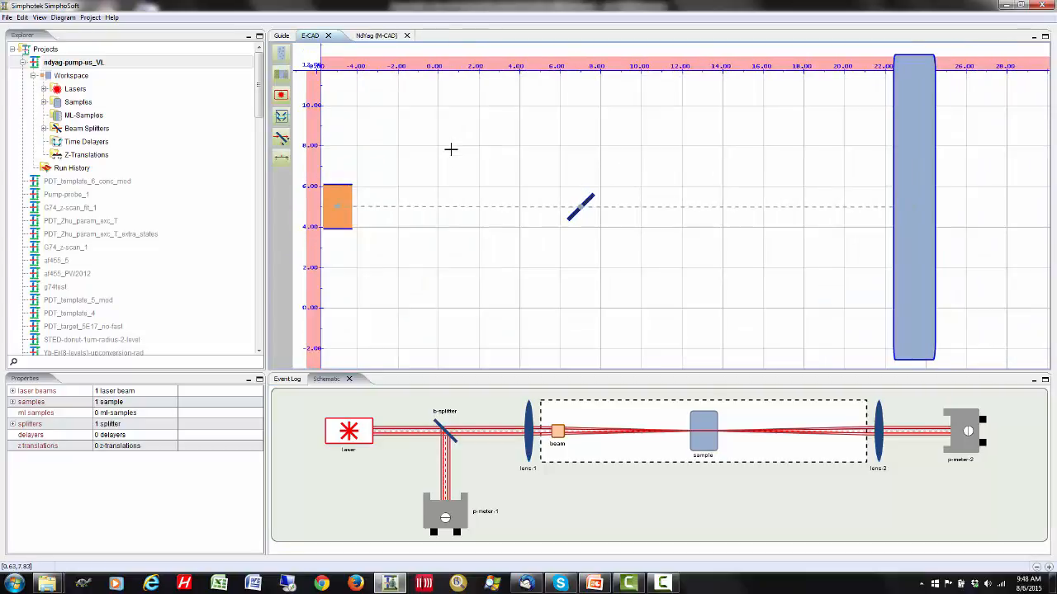
scroll(450, 150, down, 4)
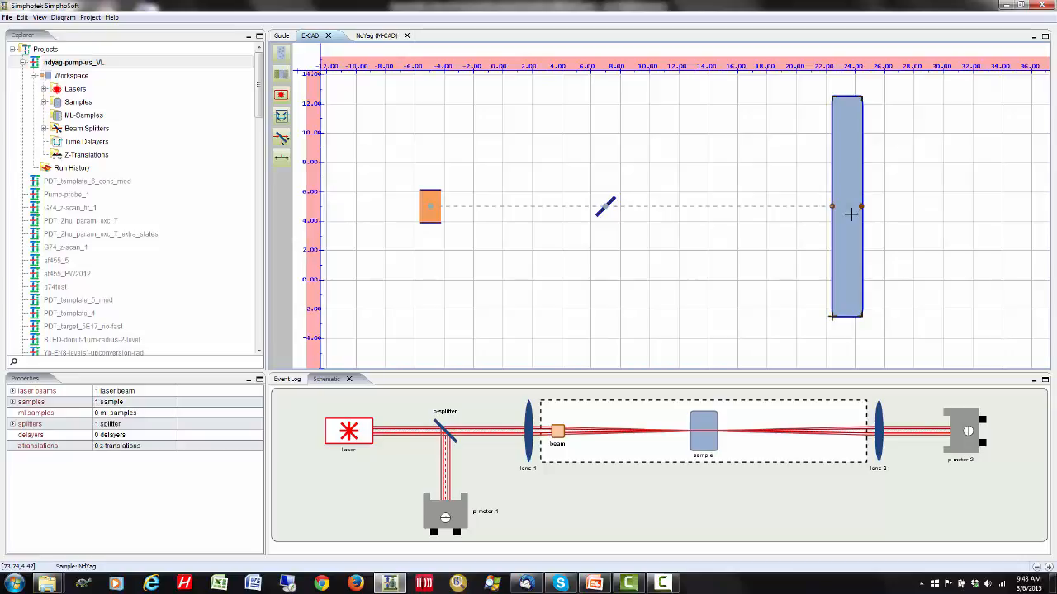
click(429, 203)
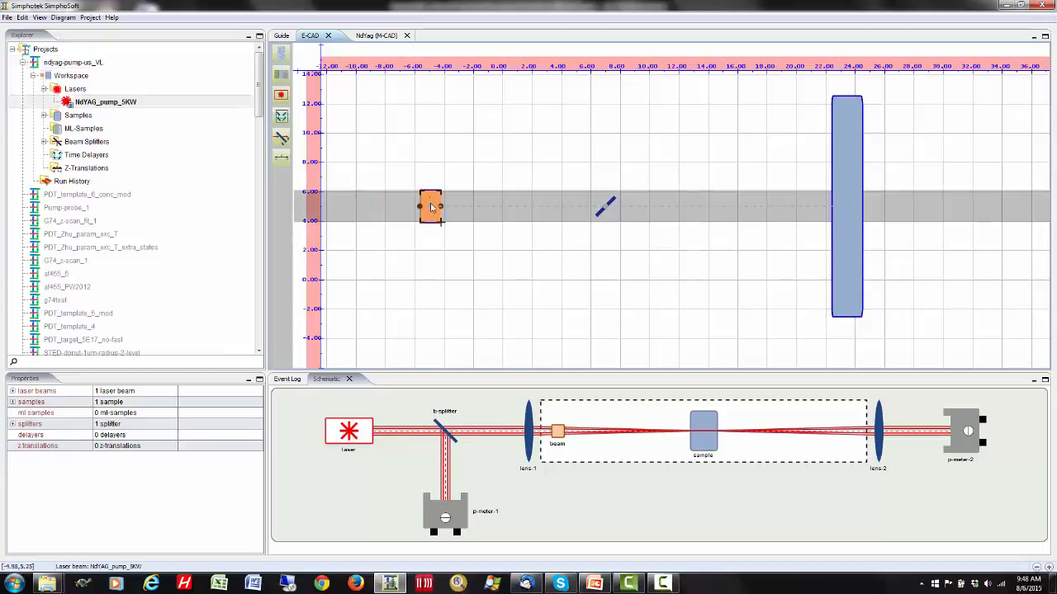
right_click(429, 203)
click(459, 229)
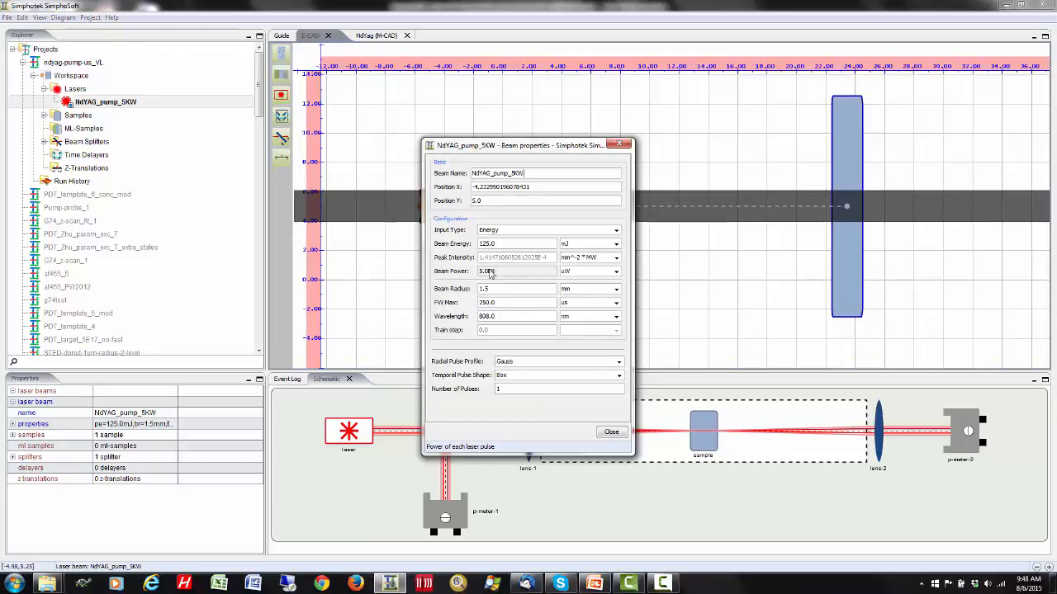
click(616, 272)
click(599, 310)
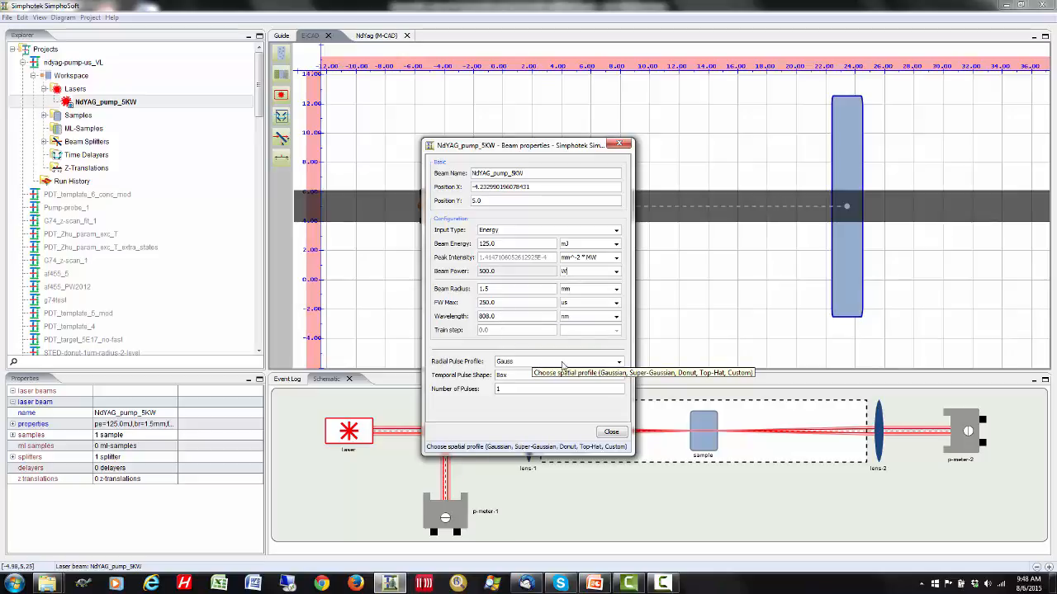
- Choose Gauss as the radial pulse profile and Box as the temporal pulse shape, and close the beam properties
click(619, 362)
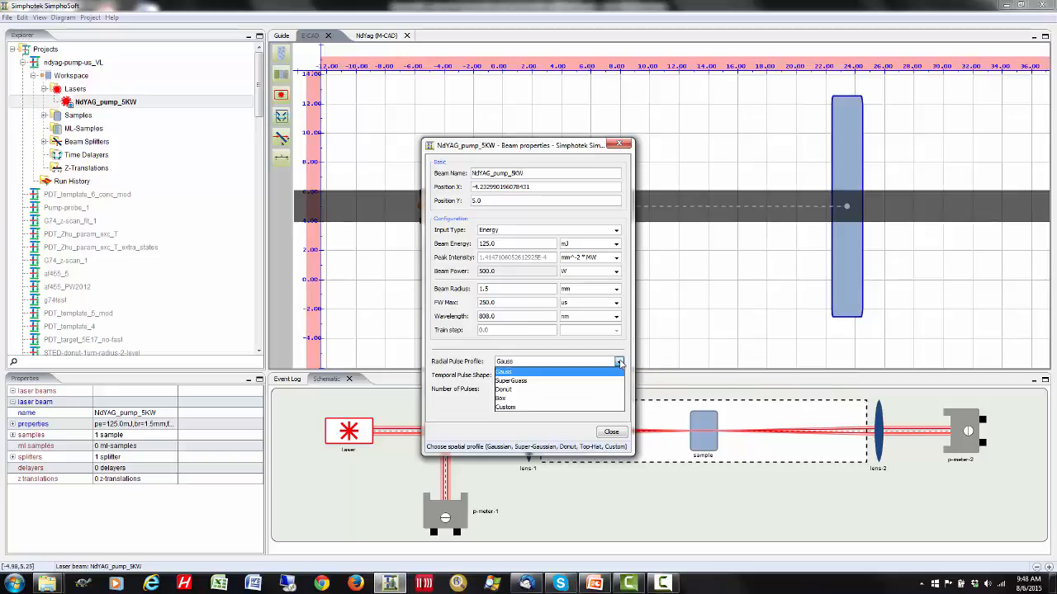
click(511, 374)
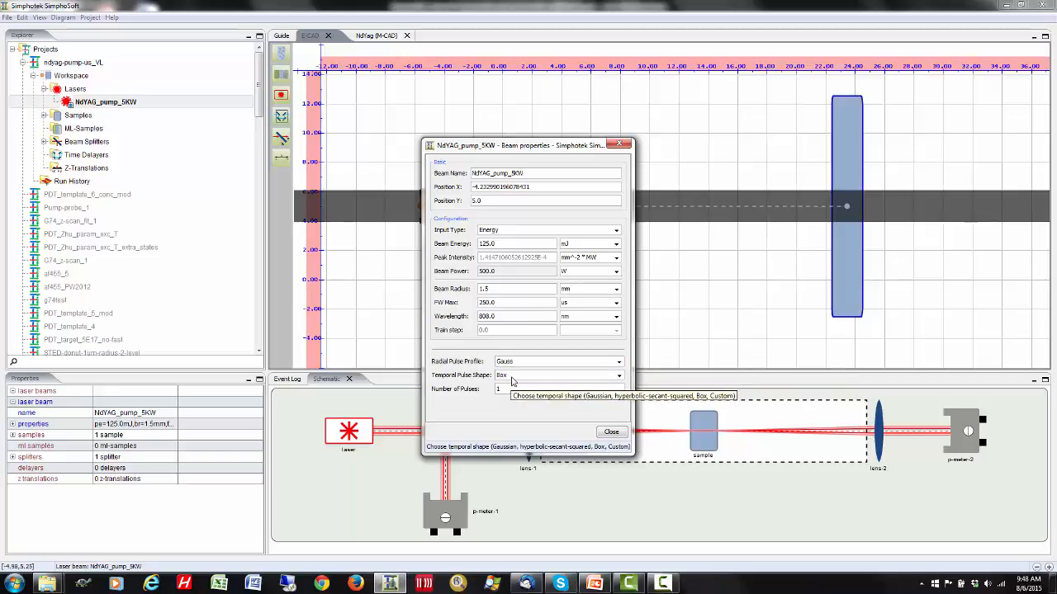
click(620, 378)
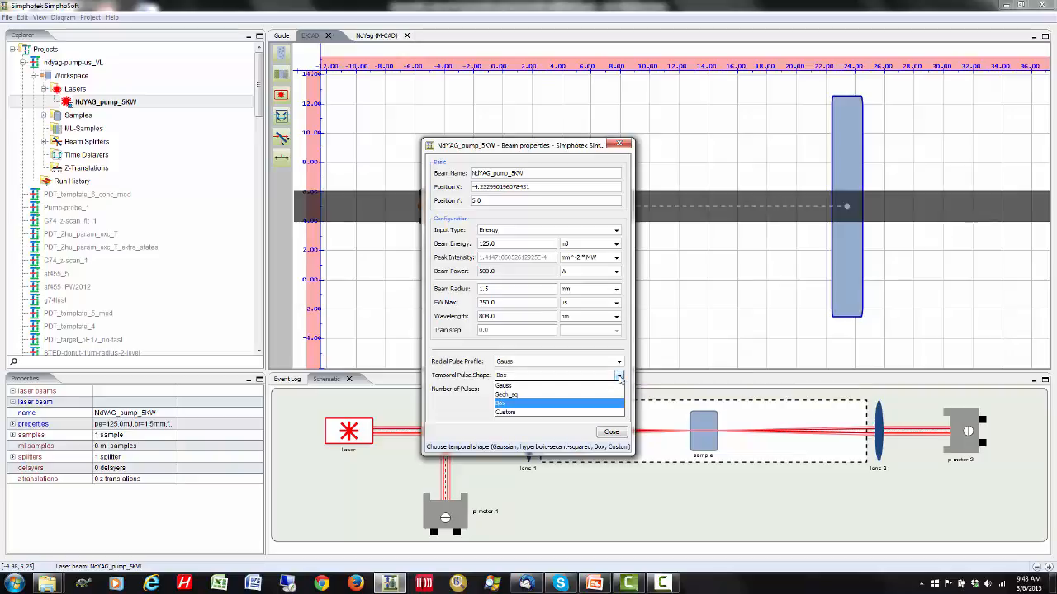
click(550, 408)
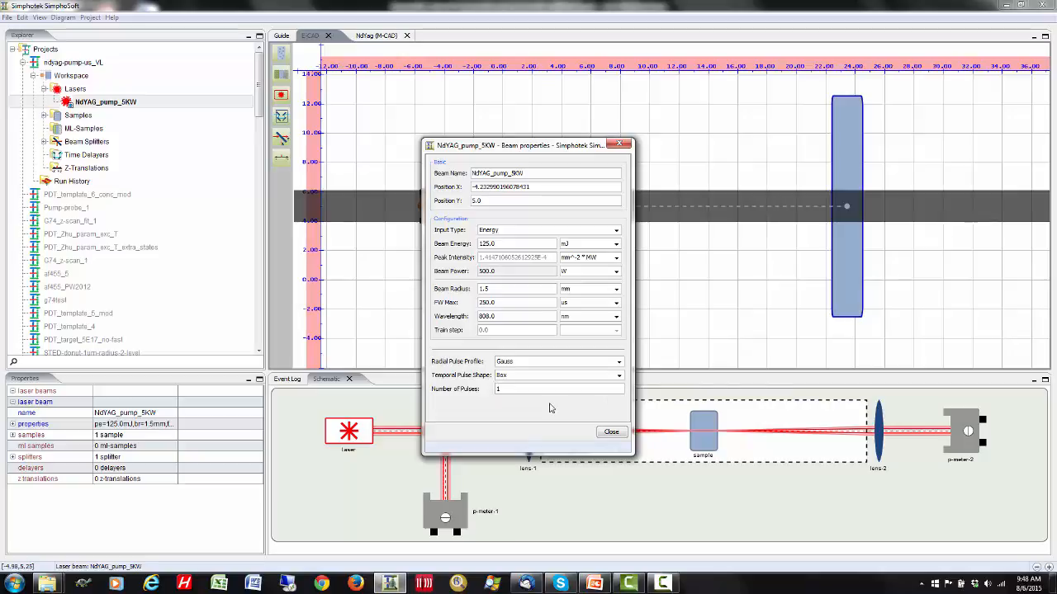
click(611, 433)
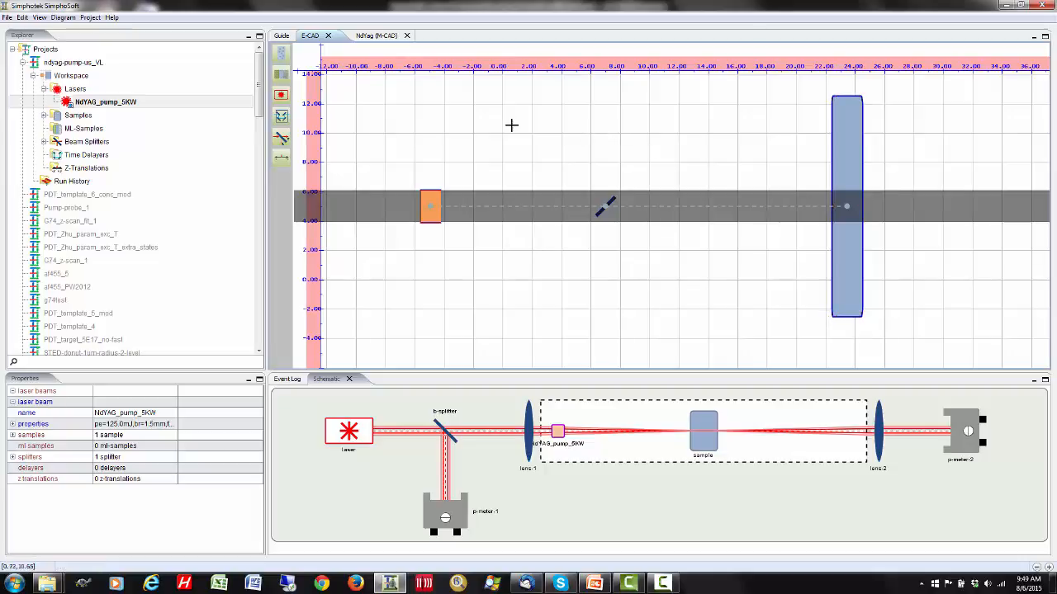
- Open the NdYag energy-level diagram and add an energy level with default parameters above E(3), at a height of about 9
click(376, 36)
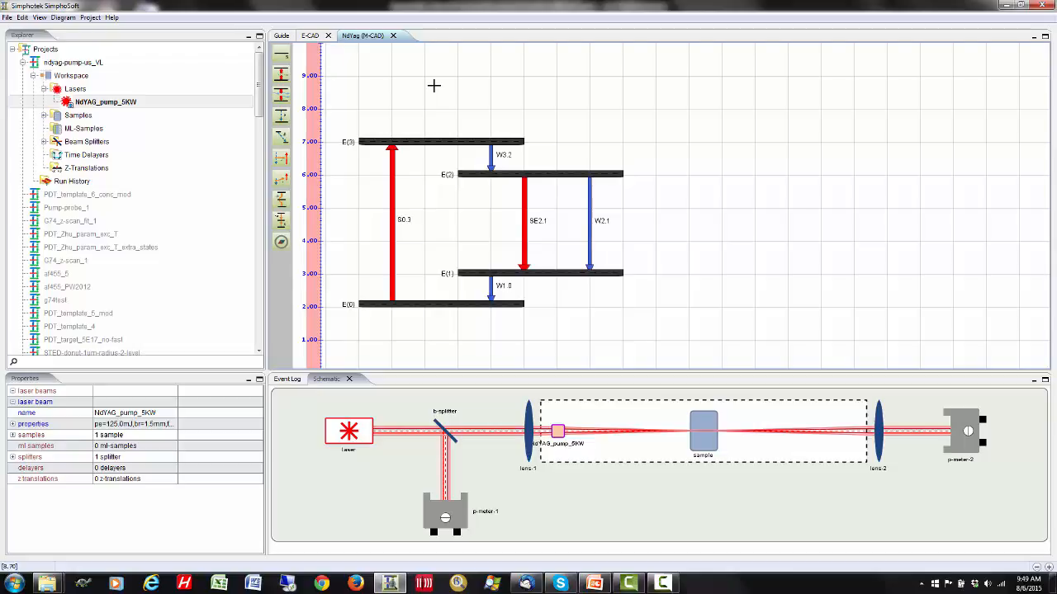
drag(434, 86, 448, 123)
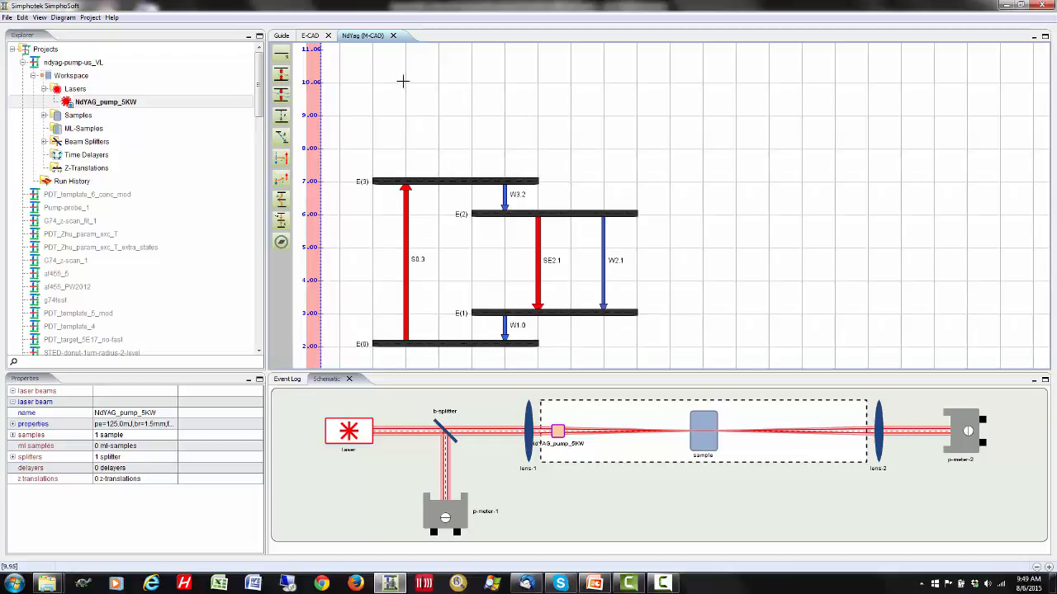
click(286, 62)
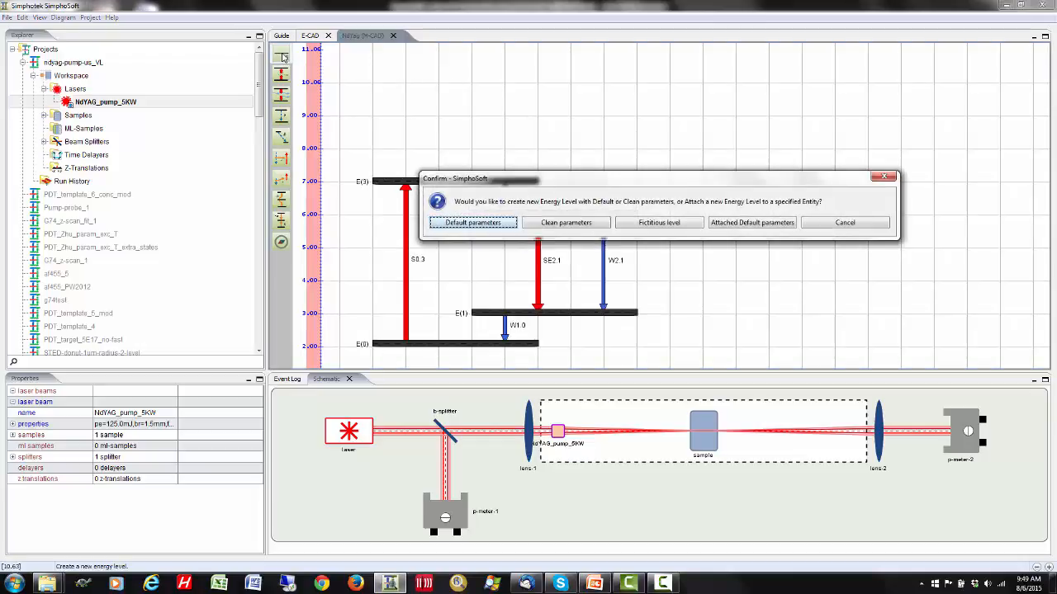
click(474, 222)
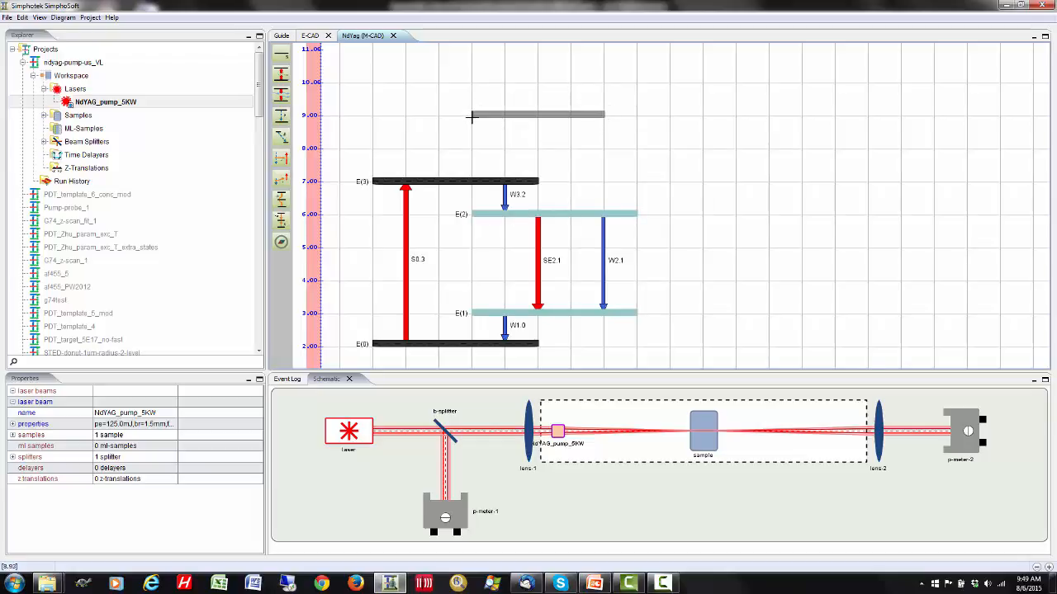
click(470, 116)
- Give the added energy level 4 the state symbol E and set its energy to 20000
right_click(513, 115)
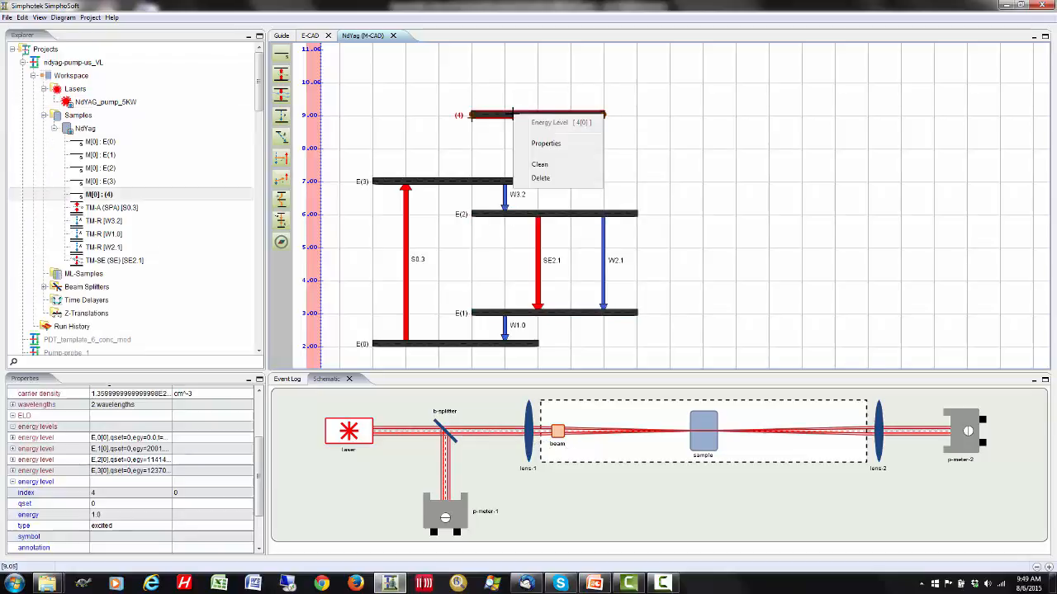
click(544, 143)
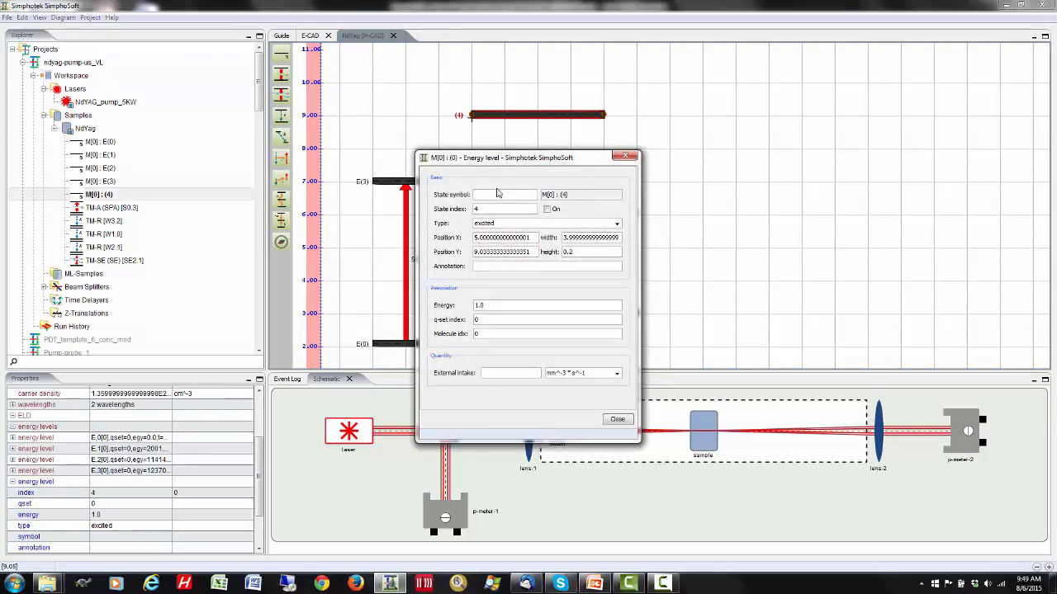
click(489, 305)
double_click(489, 304)
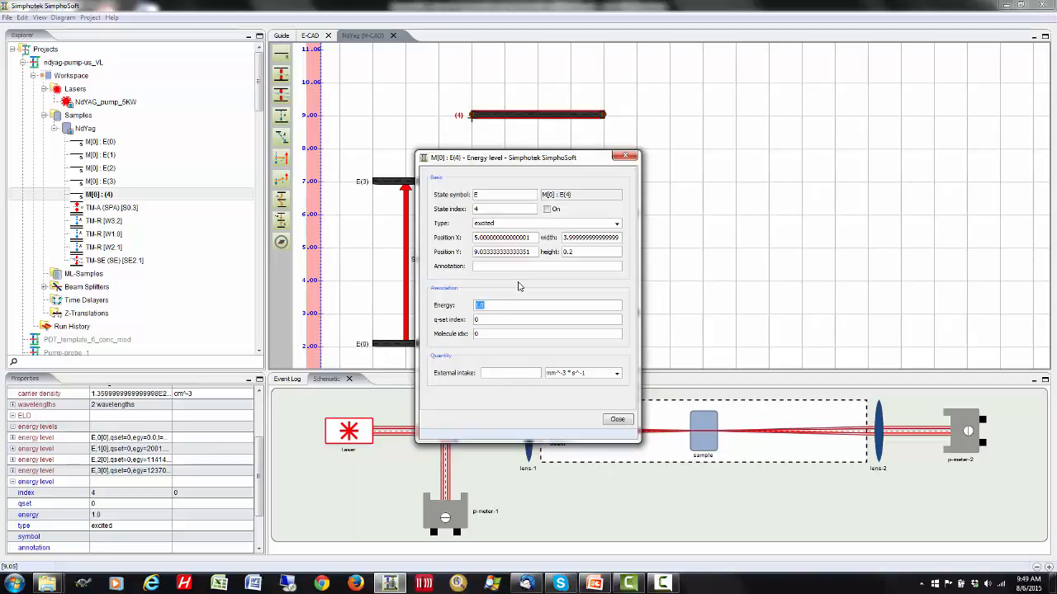
text(20000)
click(618, 419)
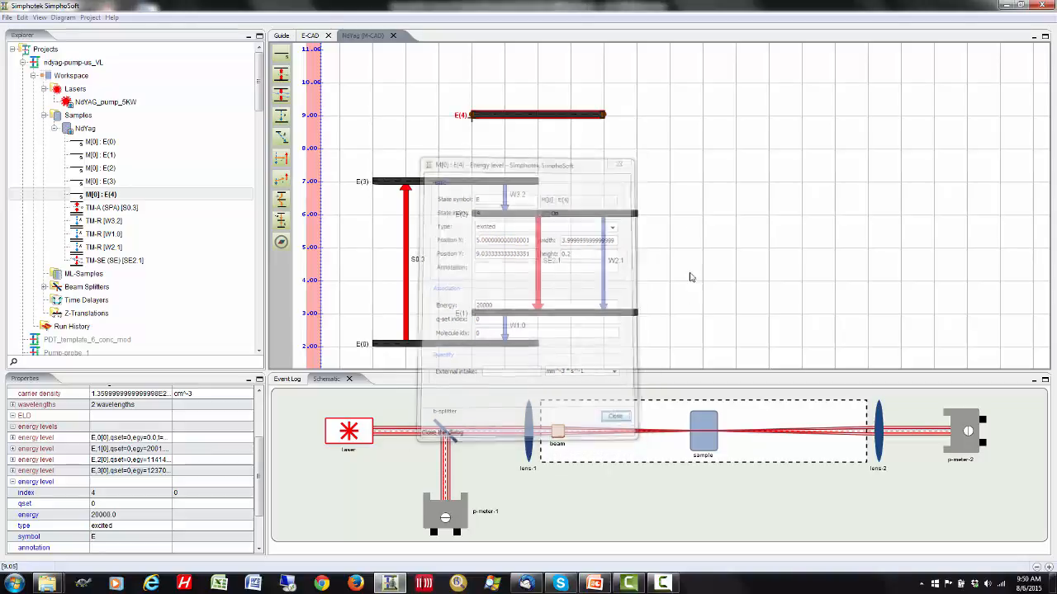
- Add an up-conversion transition with default parameters, with its downward part from E(2) to E(1) and its upward part from E(2) to E(4)
click(568, 116)
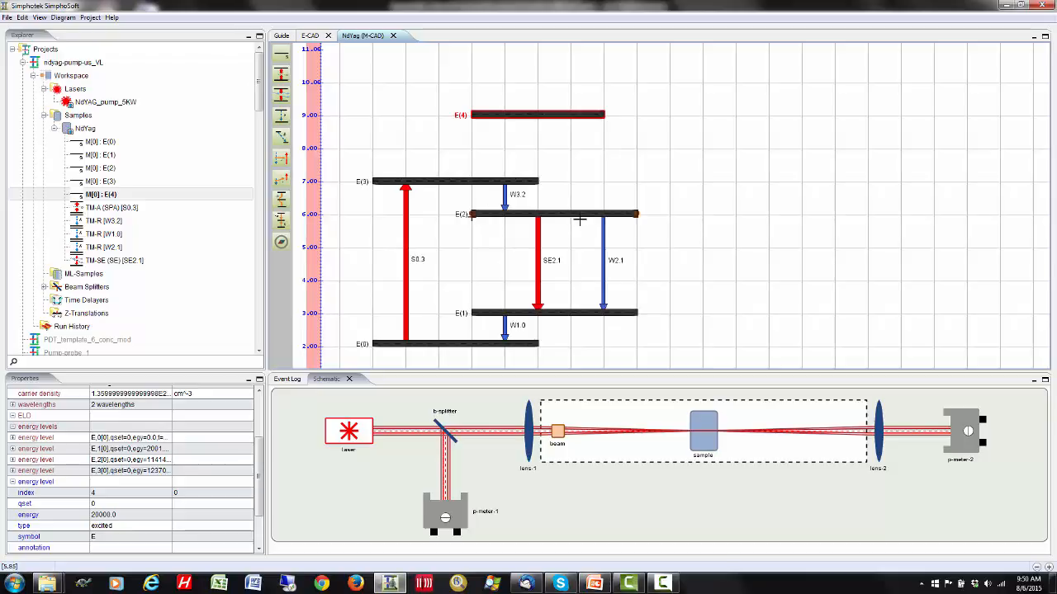
click(283, 201)
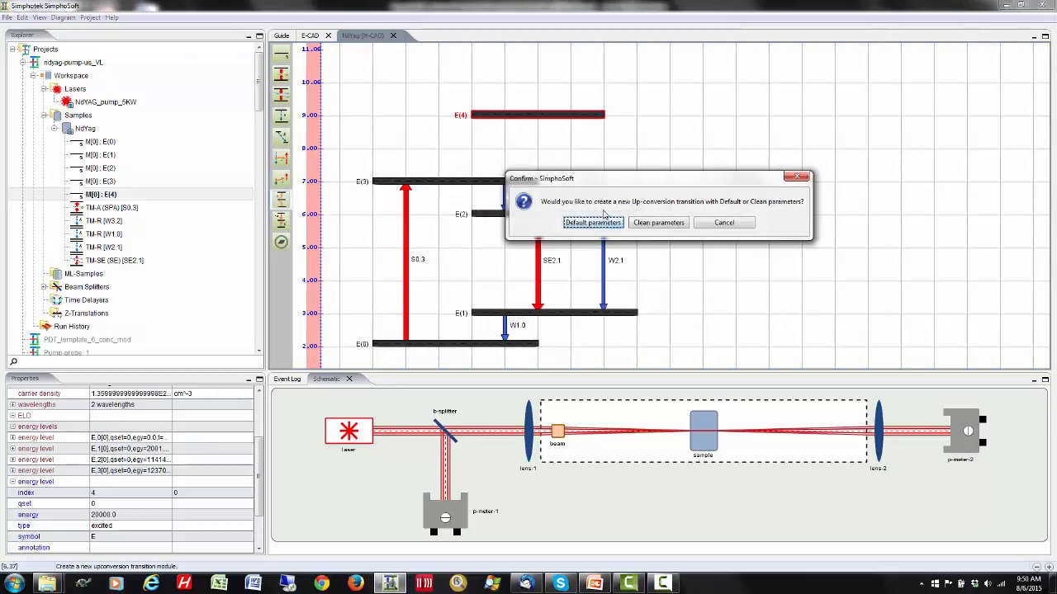
click(592, 223)
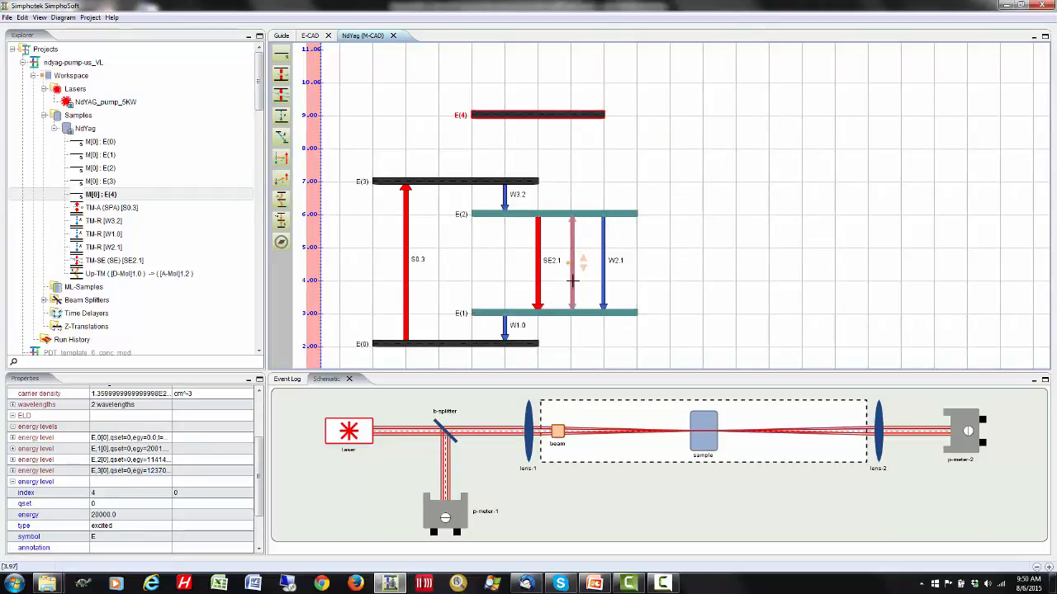
click(573, 211)
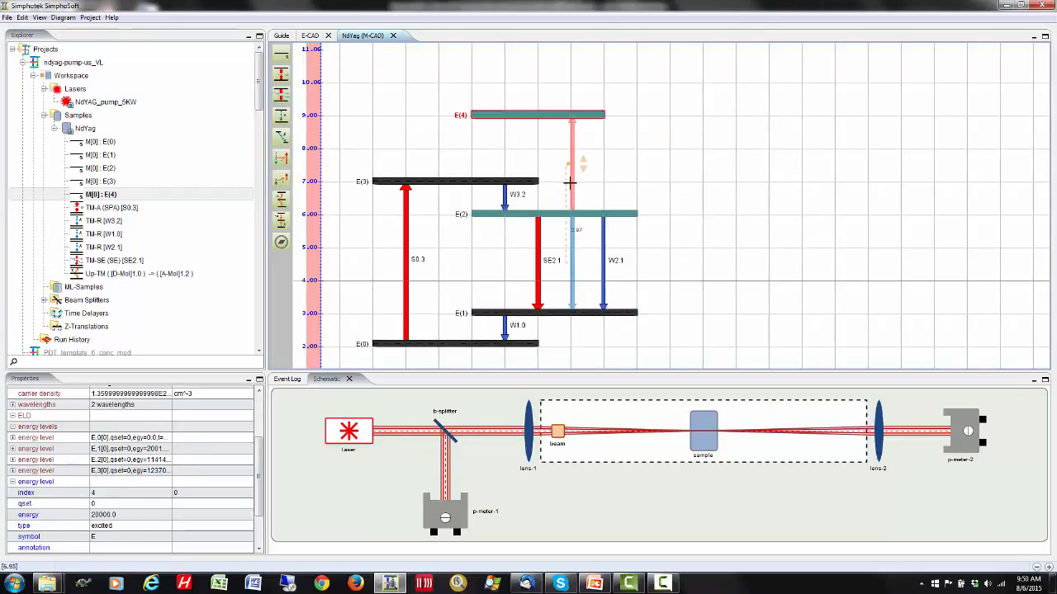
click(570, 183)
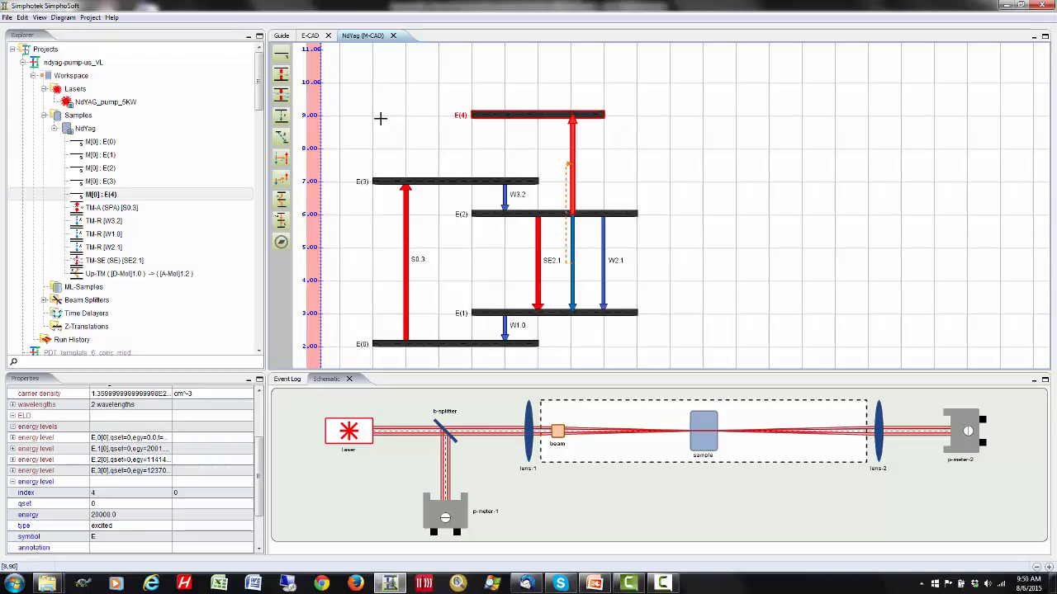
- Add a relaxation transition with default parameters from E(4) to E(3)
click(280, 115)
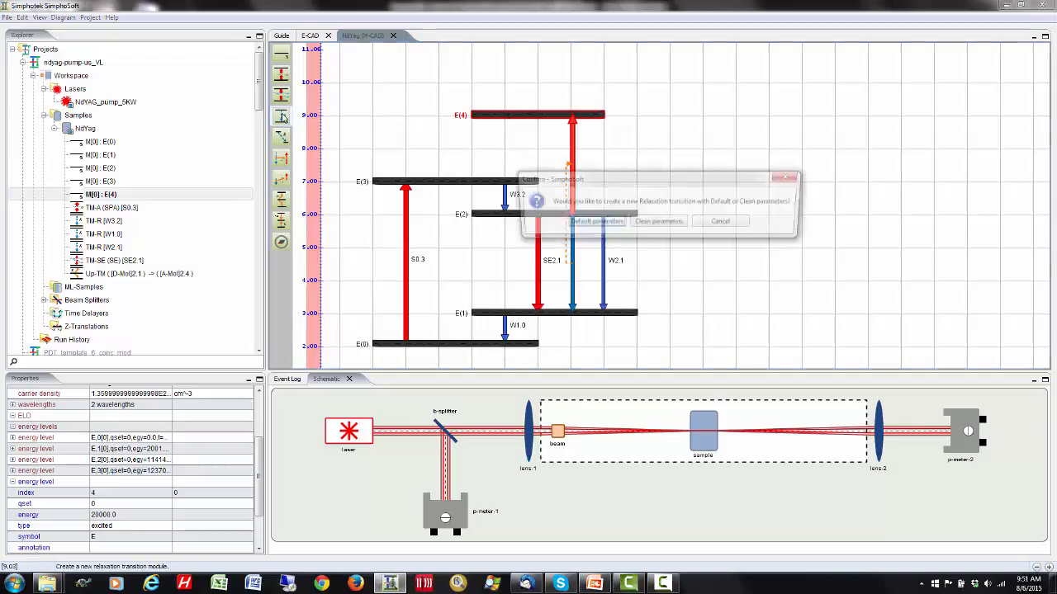
click(592, 222)
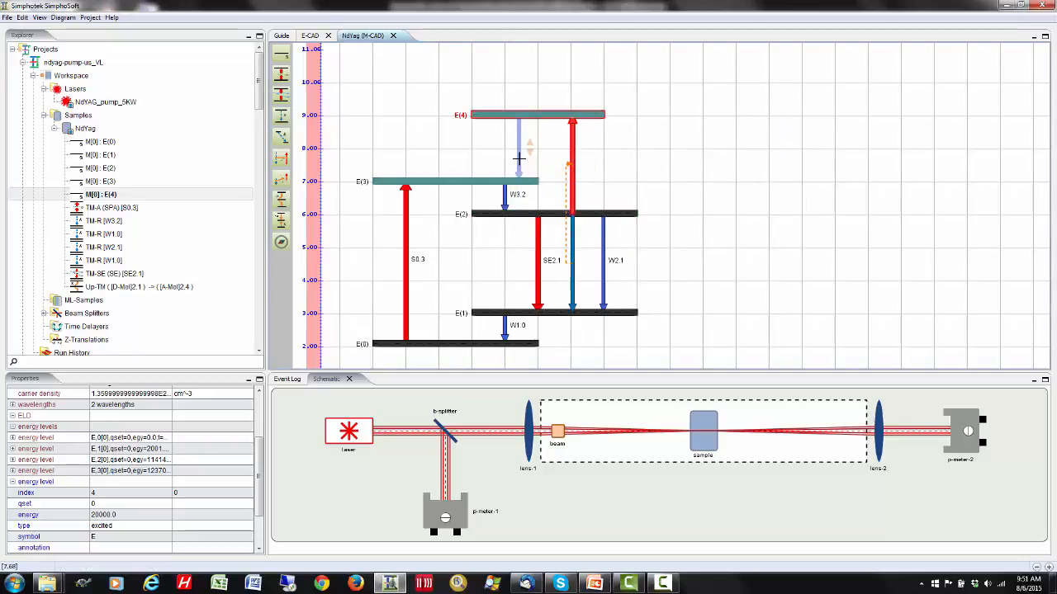
click(519, 157)
click(661, 157)
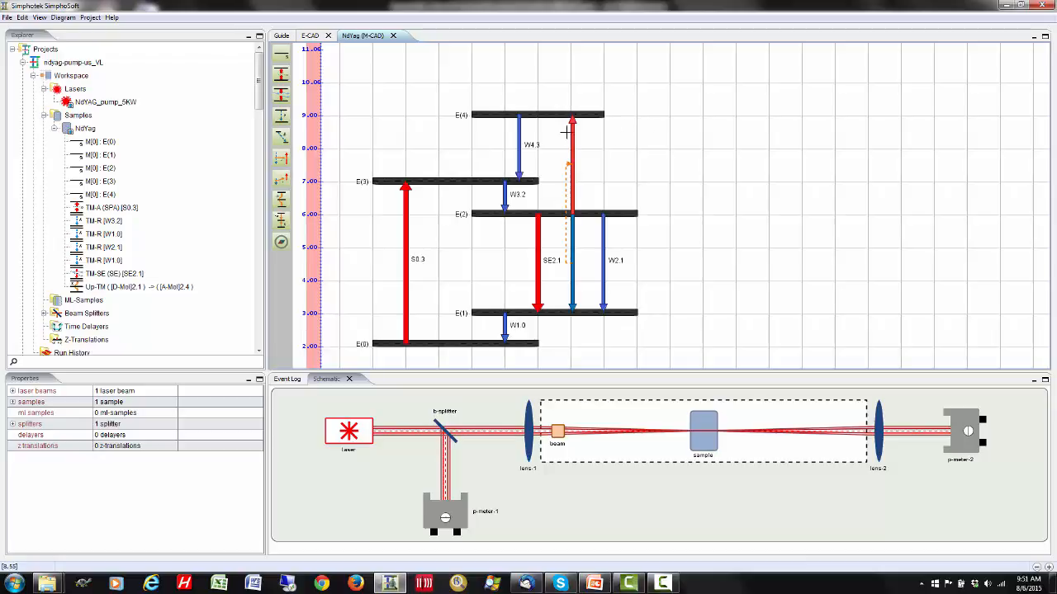
- Delete the W4.3 relaxation, the up-conversion transition and the E(4) energy level from the NdYag diagram
click(518, 132)
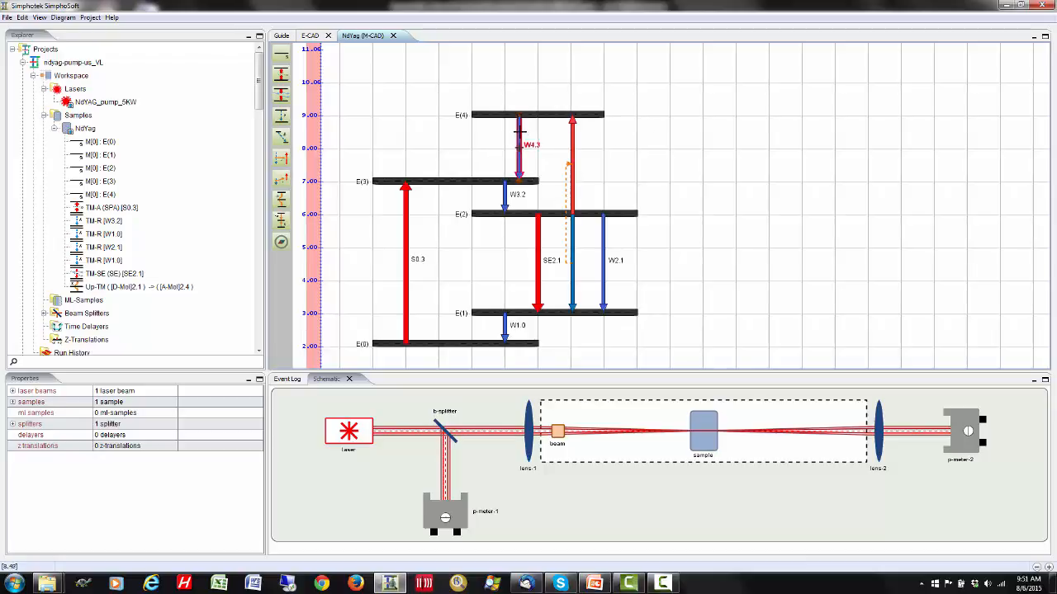
right_click(518, 135)
click(505, 195)
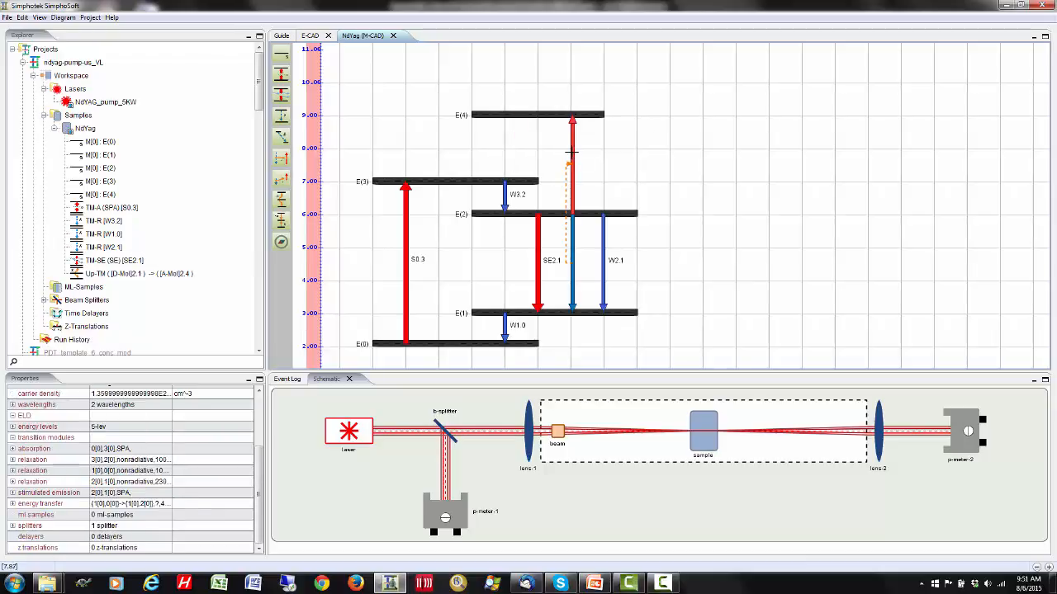
right_click(570, 151)
click(600, 216)
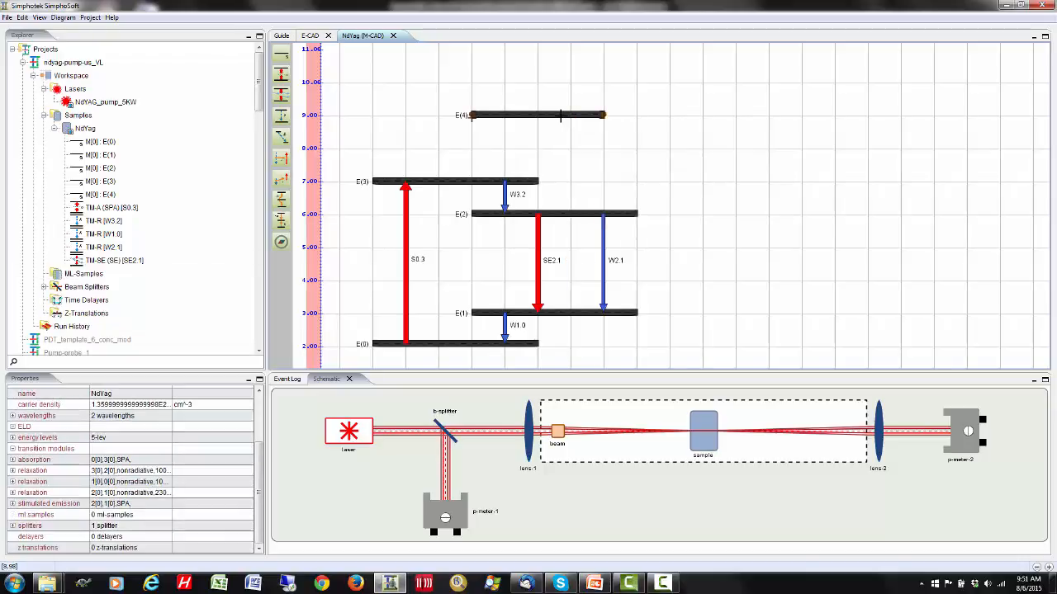
right_click(561, 115)
click(586, 172)
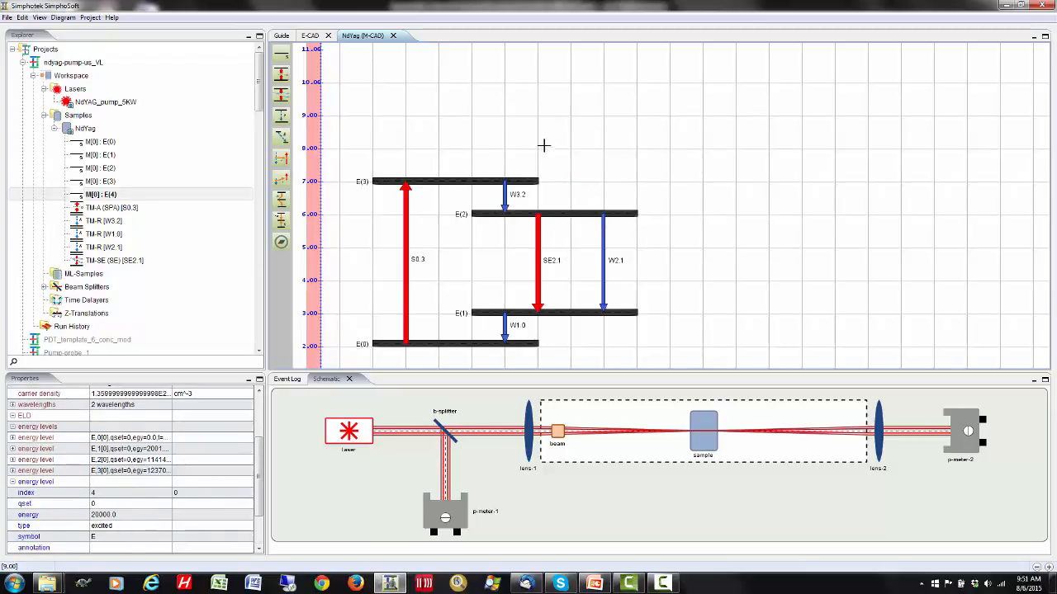
drag(531, 147, 555, 104)
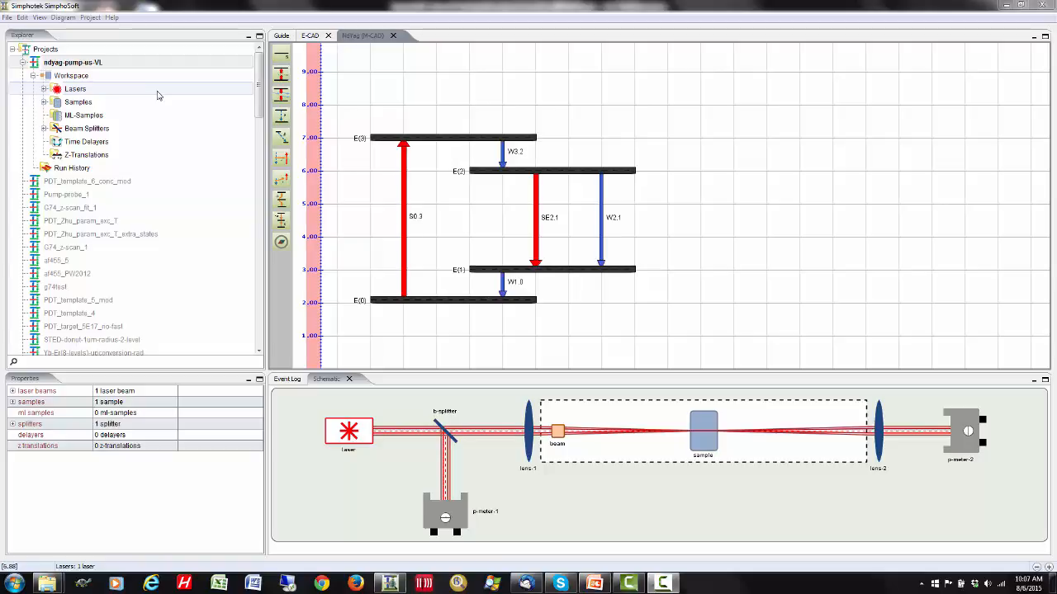
- Start a customized export to VirtualLab with run name run-VL, and enable generating the excitation map and the run-time buffer file
click(6, 18)
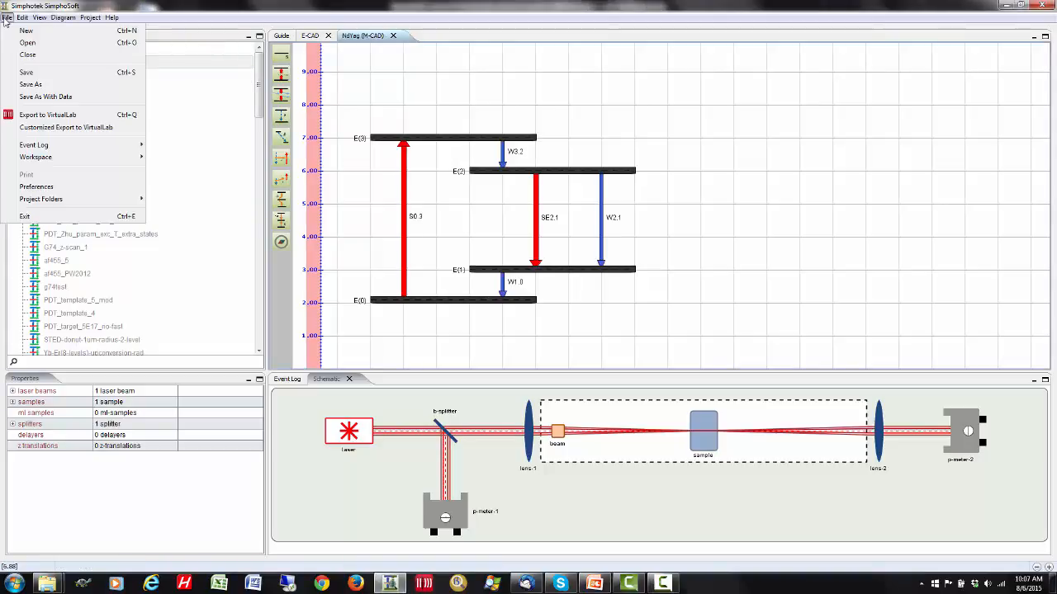
click(55, 129)
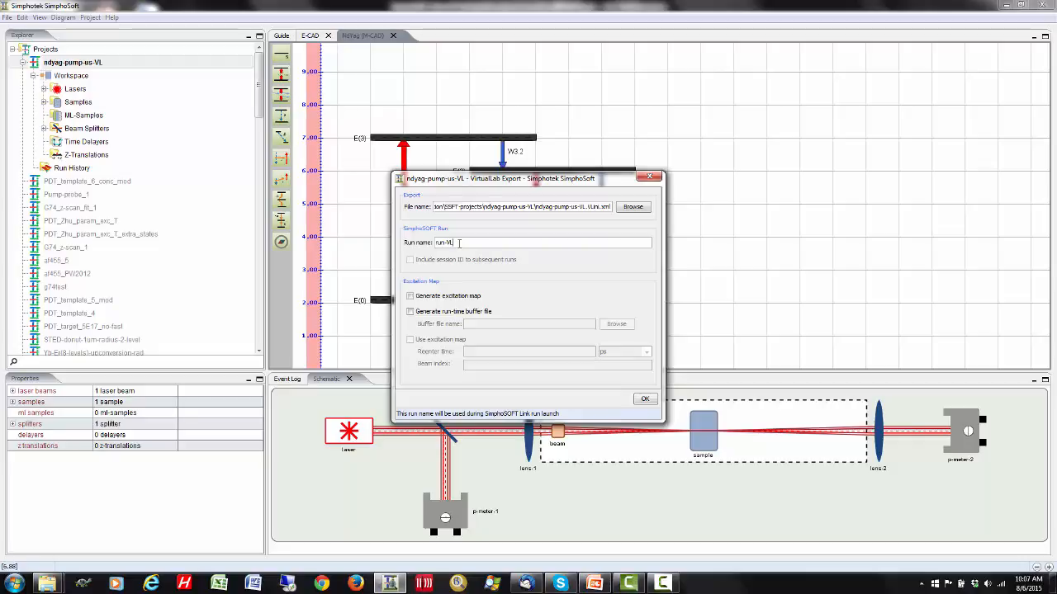
click(410, 295)
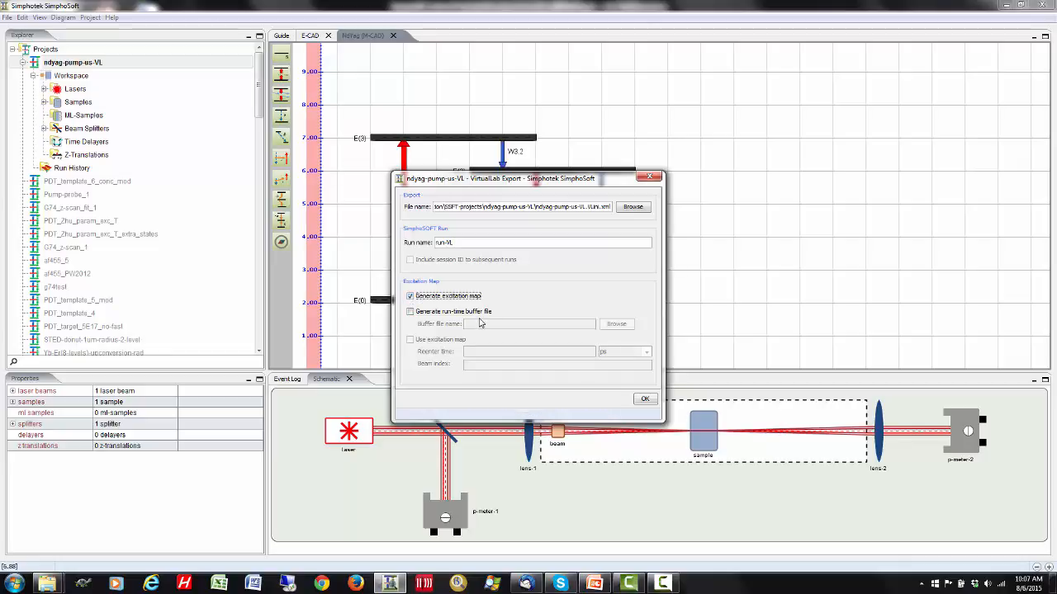
click(410, 312)
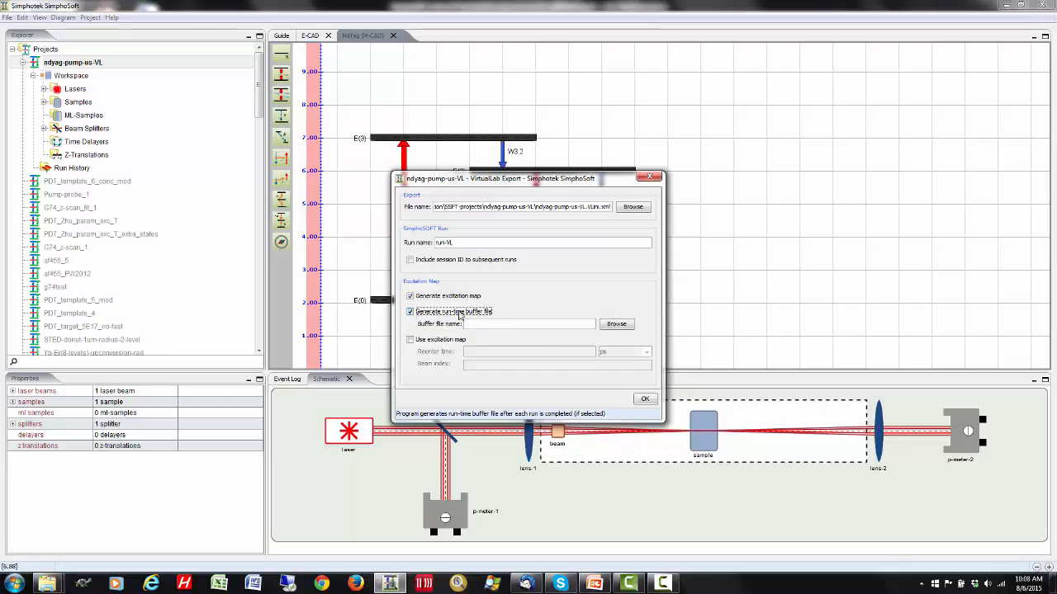
- Create a runtime-VL folder inside the ndyag-pump-us-VL project folder for the run-time buffer file and open it
click(616, 325)
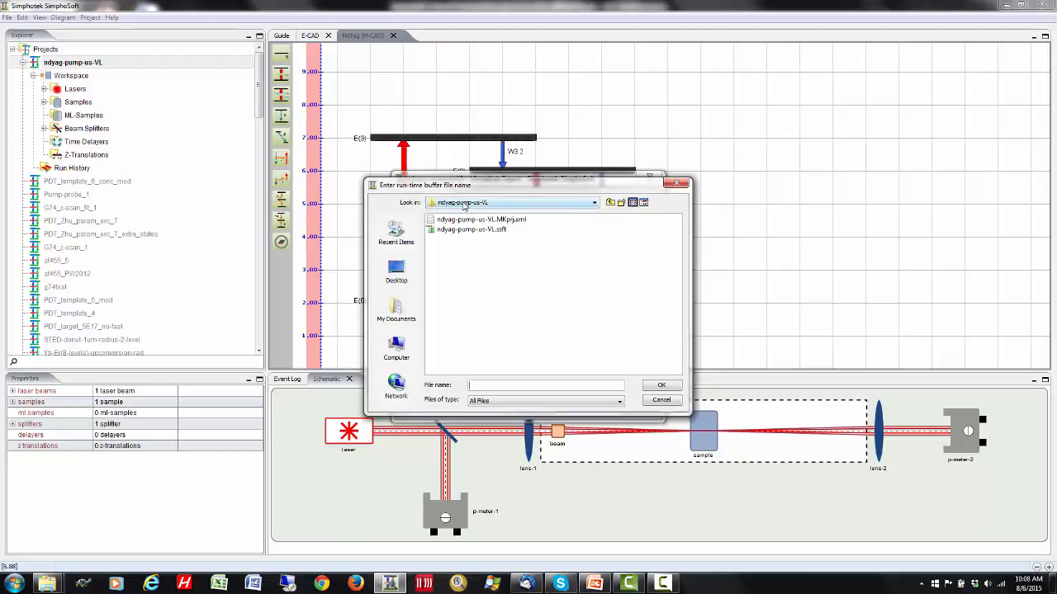
click(621, 203)
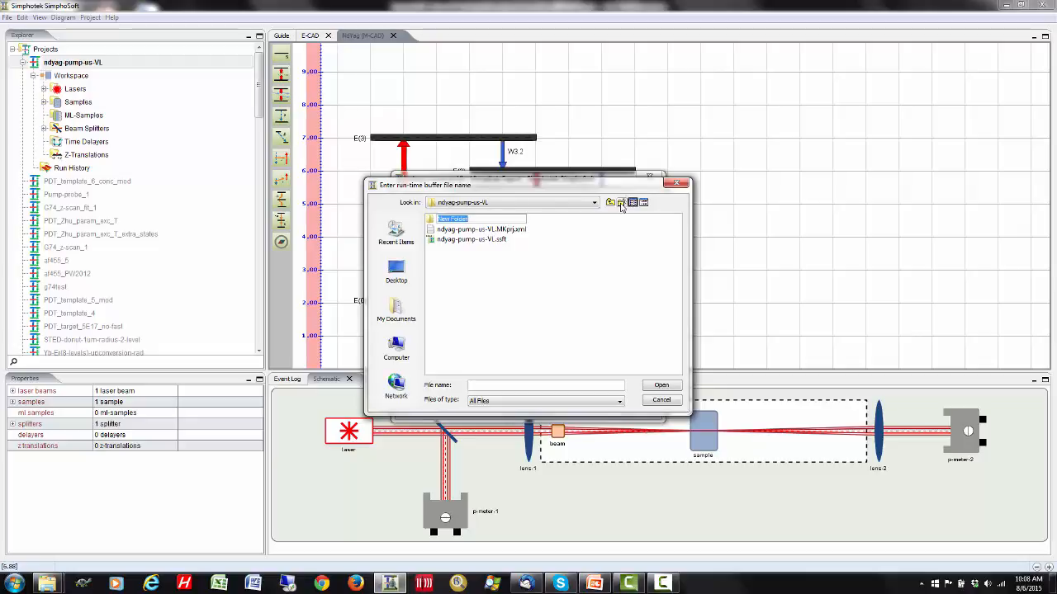
text(runtime-VL)
click(429, 219)
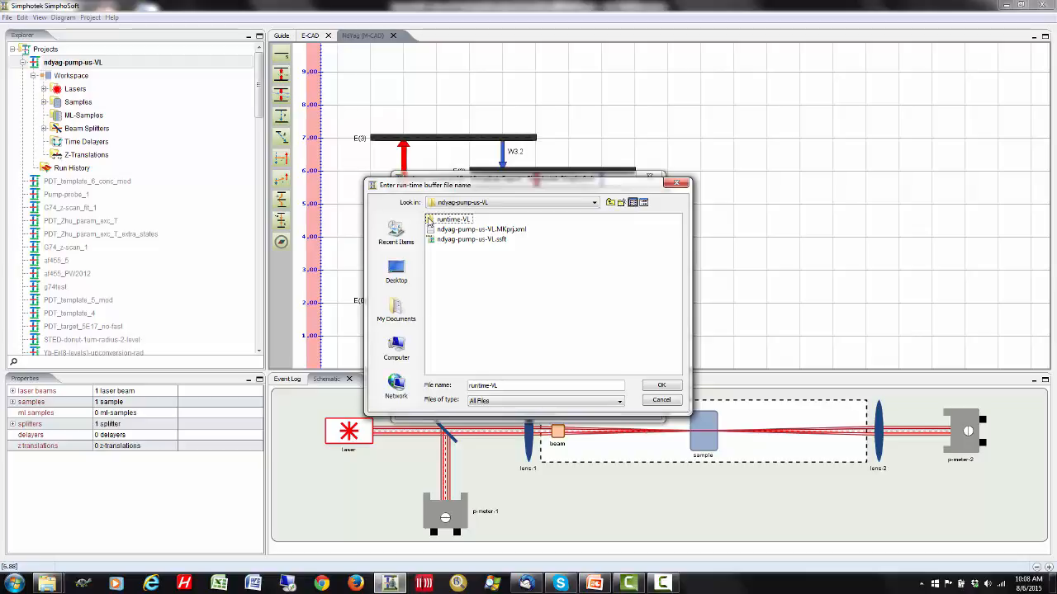
click(542, 234)
click(459, 255)
double_click(439, 220)
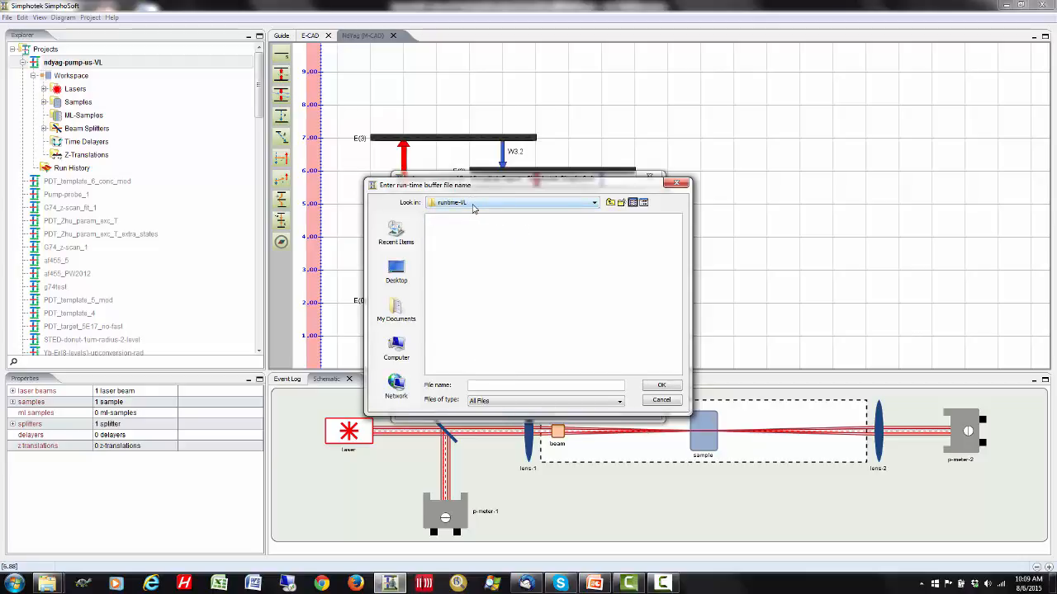
- Name the run-time buffer file run-vl.xml, and save the export with the session ID included in subsequent runs
click(482, 385)
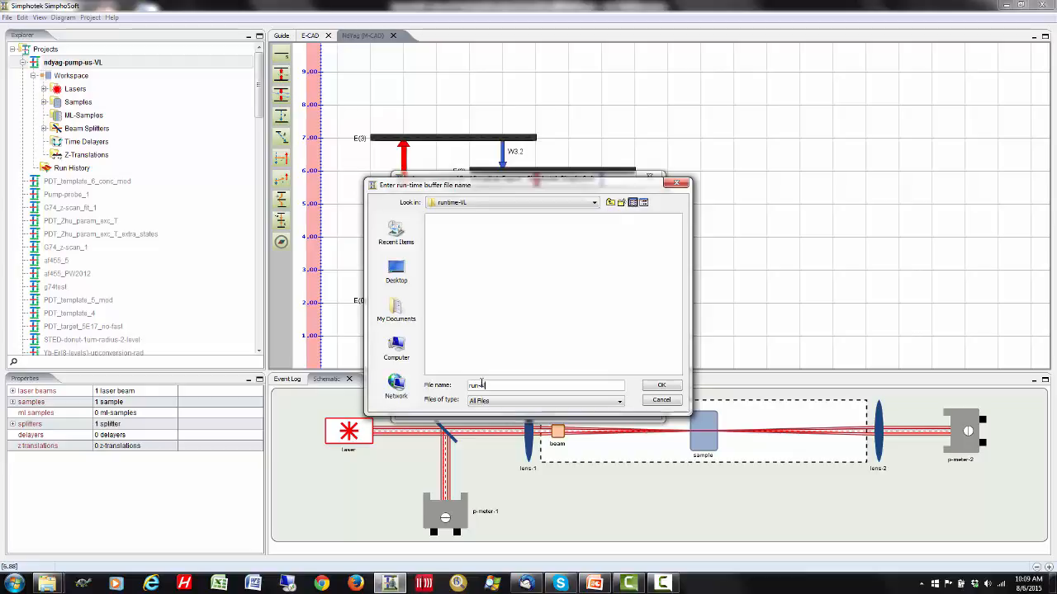
text(1.)
click(661, 386)
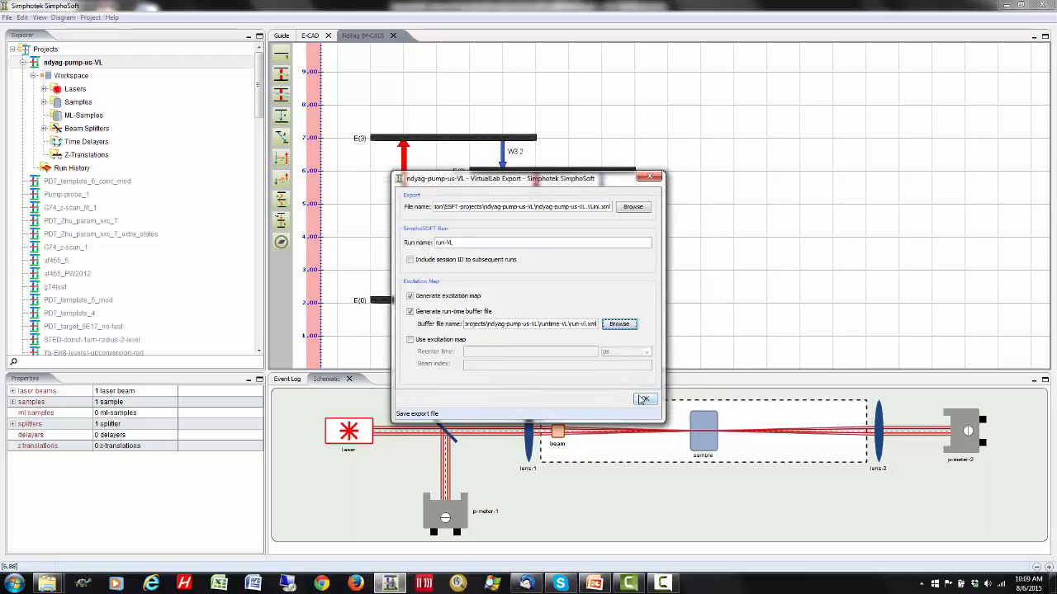
click(410, 260)
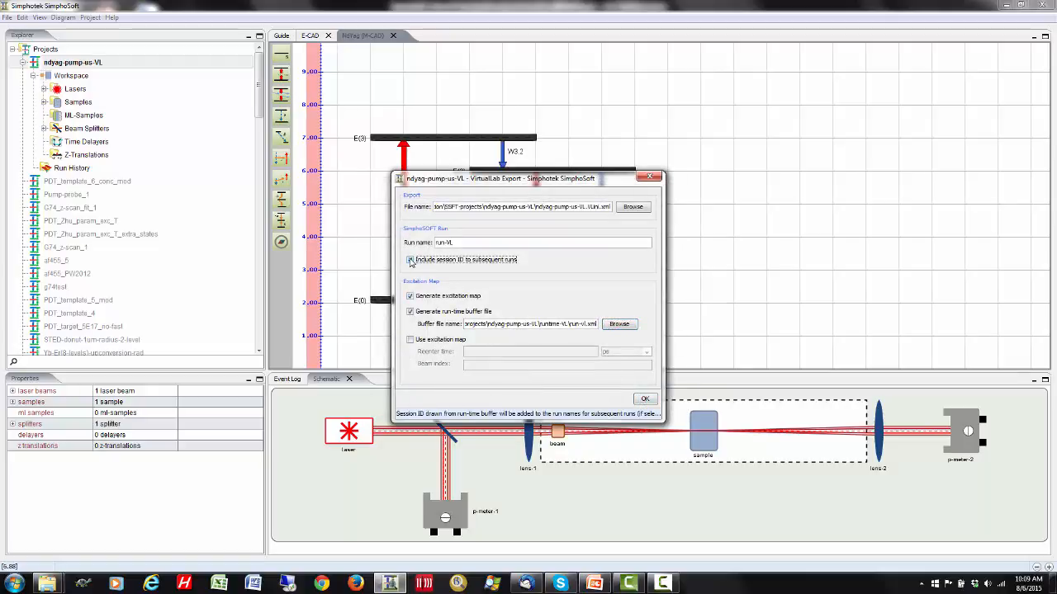
click(644, 400)
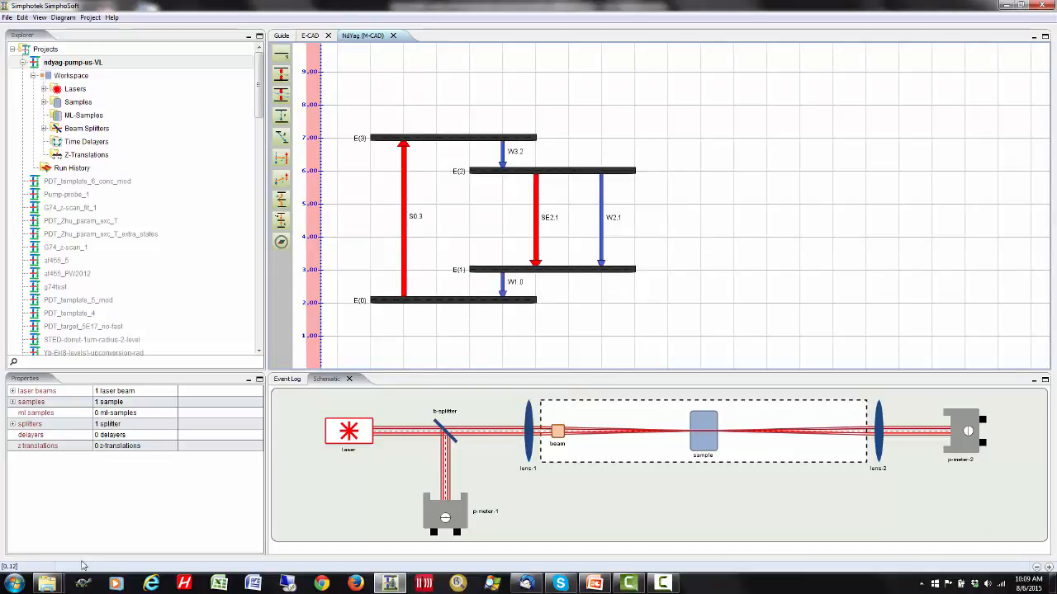
- Switch to the SSFT-projects folder in Windows Explorer and open the ndyag-pump-us-VL folder to check the exported files
mouse_move(47, 584)
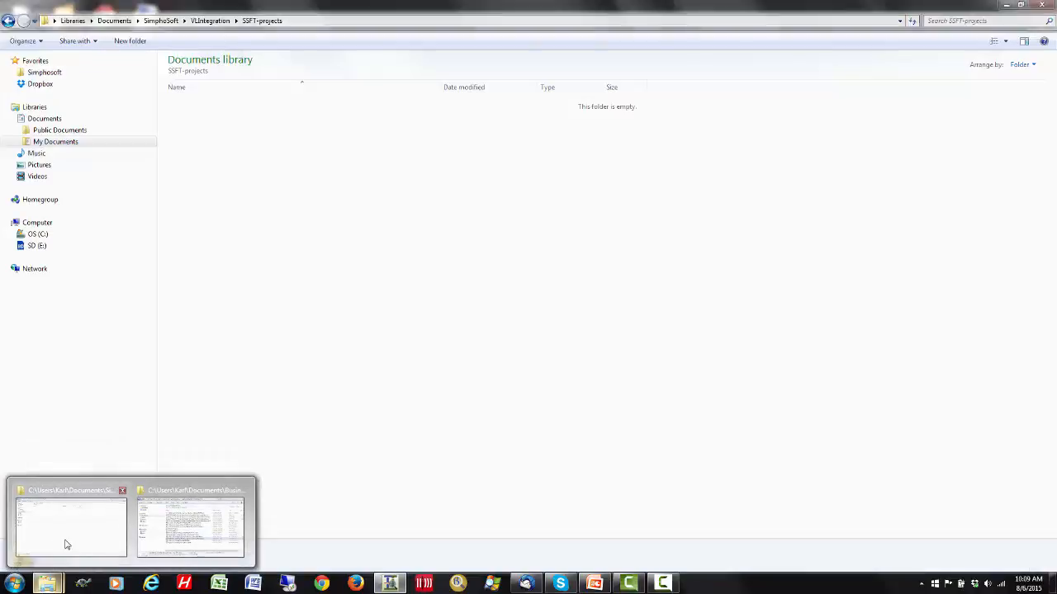
click(66, 545)
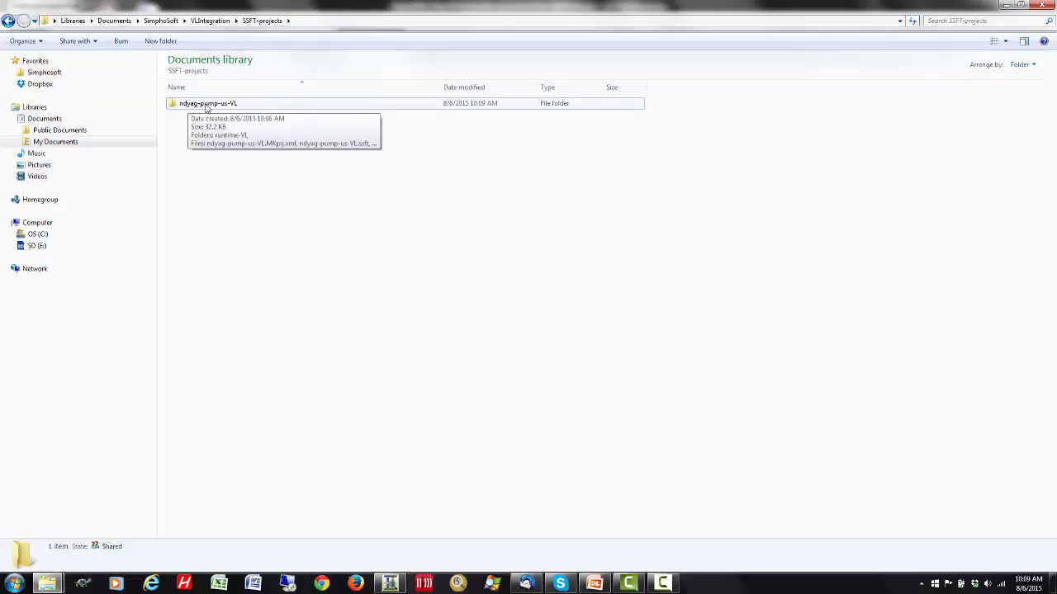
double_click(189, 105)
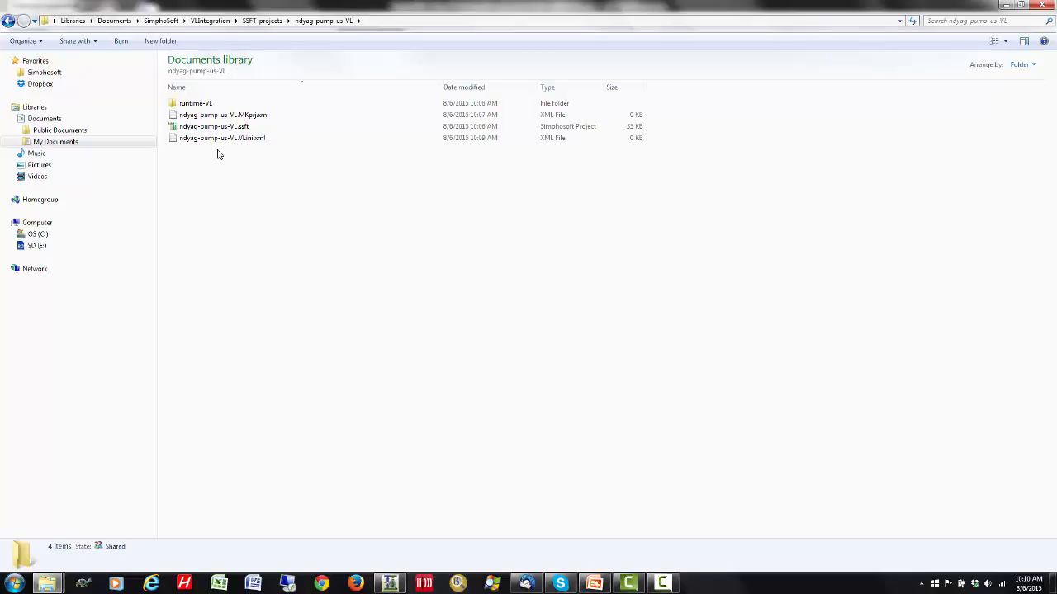
- Check the contents of the runtime-VL folder, and exit SimphoSoft with the current project saved
double_click(199, 107)
key(BackSpace)
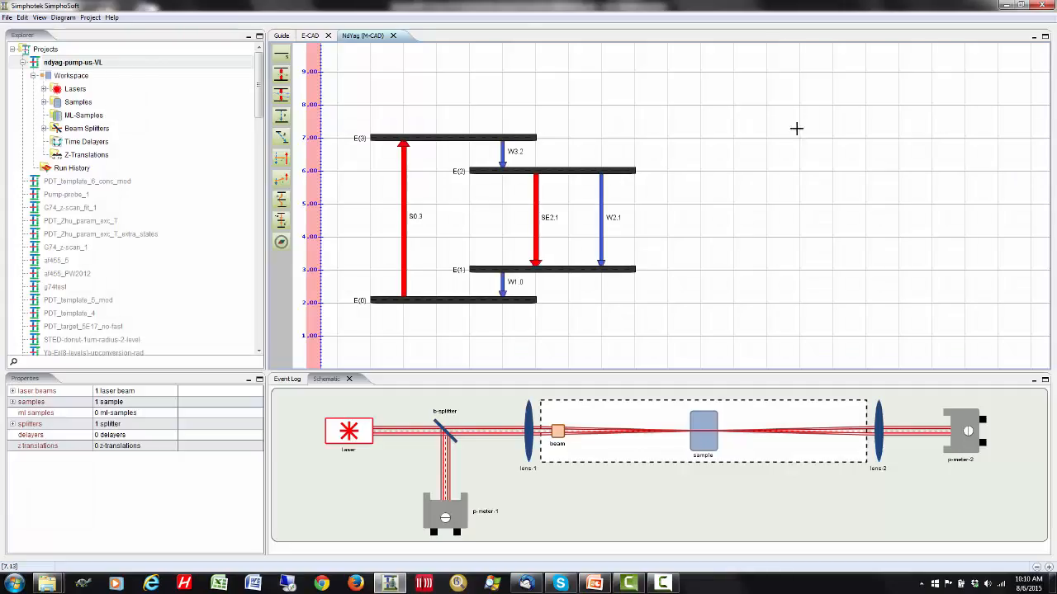
click(1045, 5)
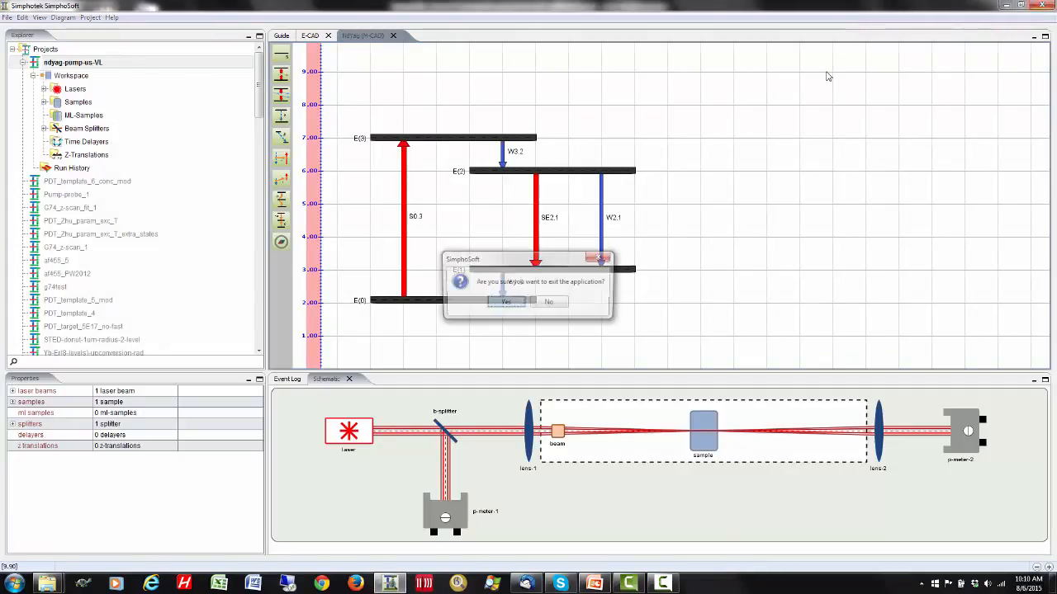
click(504, 303)
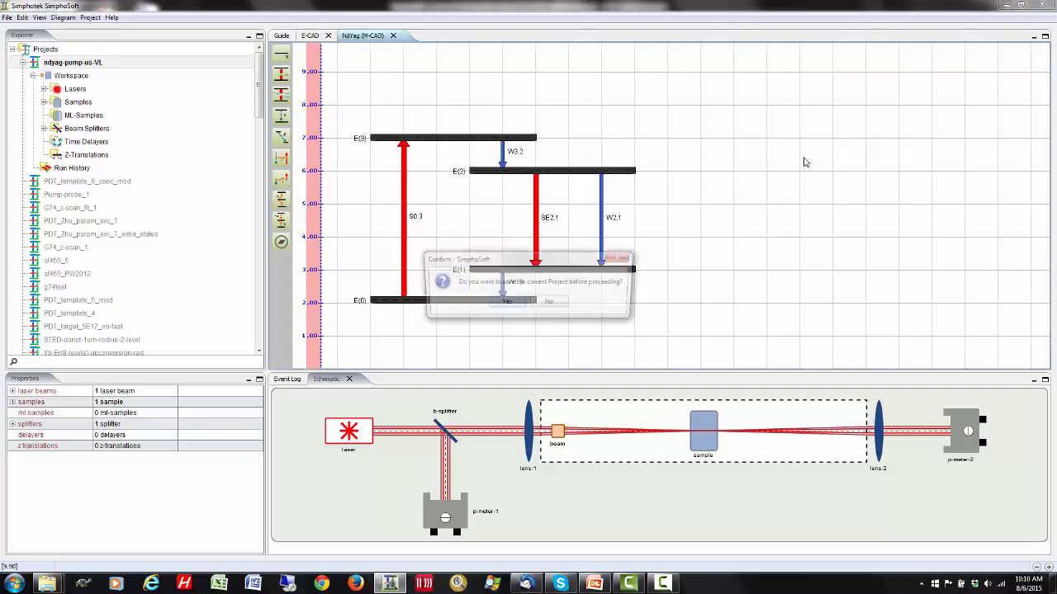
click(518, 304)
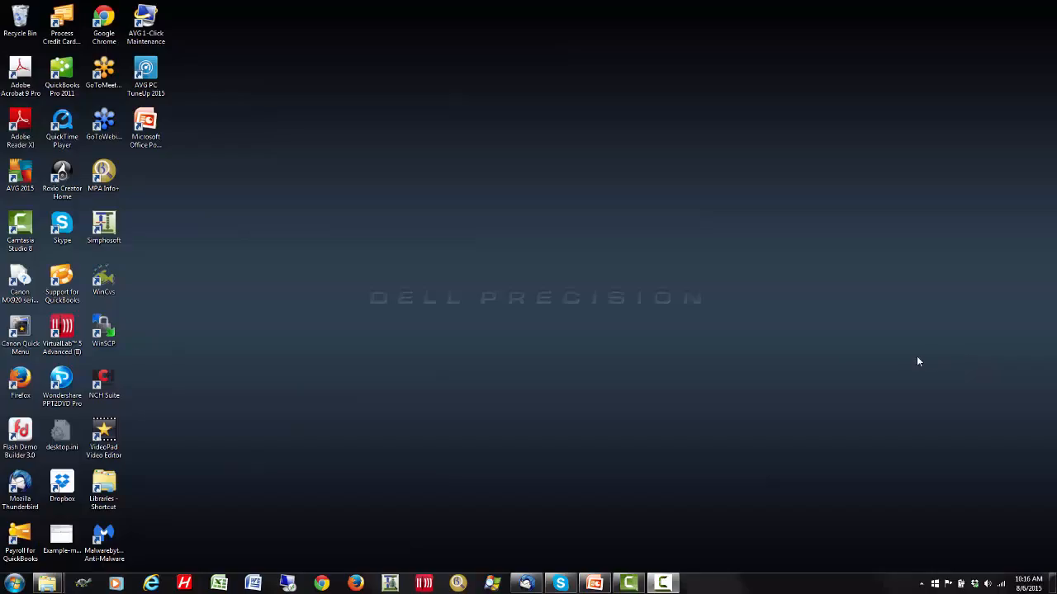
- Start VirtualLab, open the light path file ringres_wSSFTgain.pump.short.simple.lpd, and widen its Light Path View
click(424, 584)
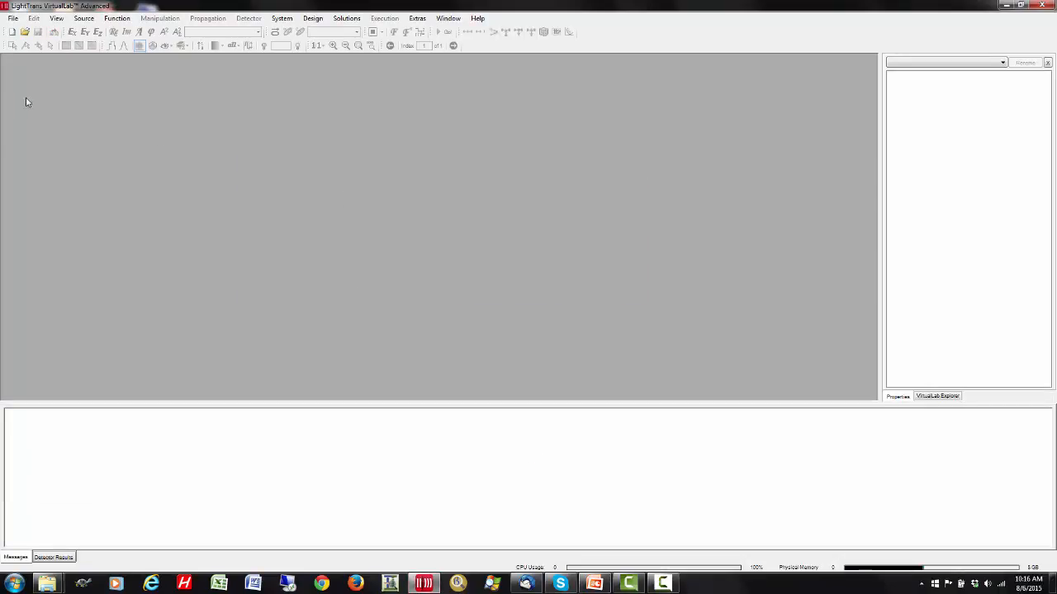
click(14, 18)
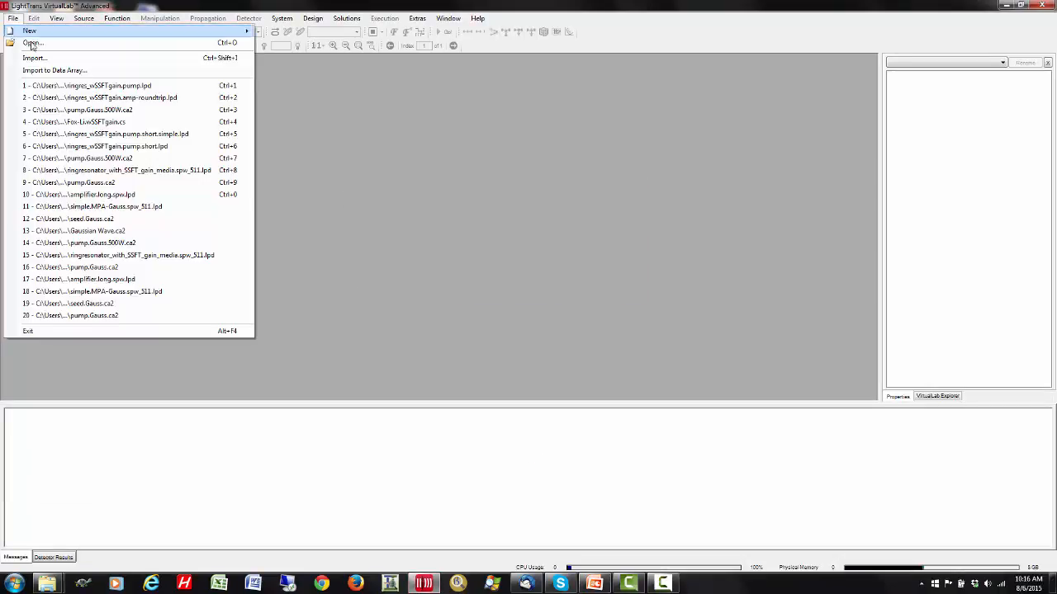
click(32, 47)
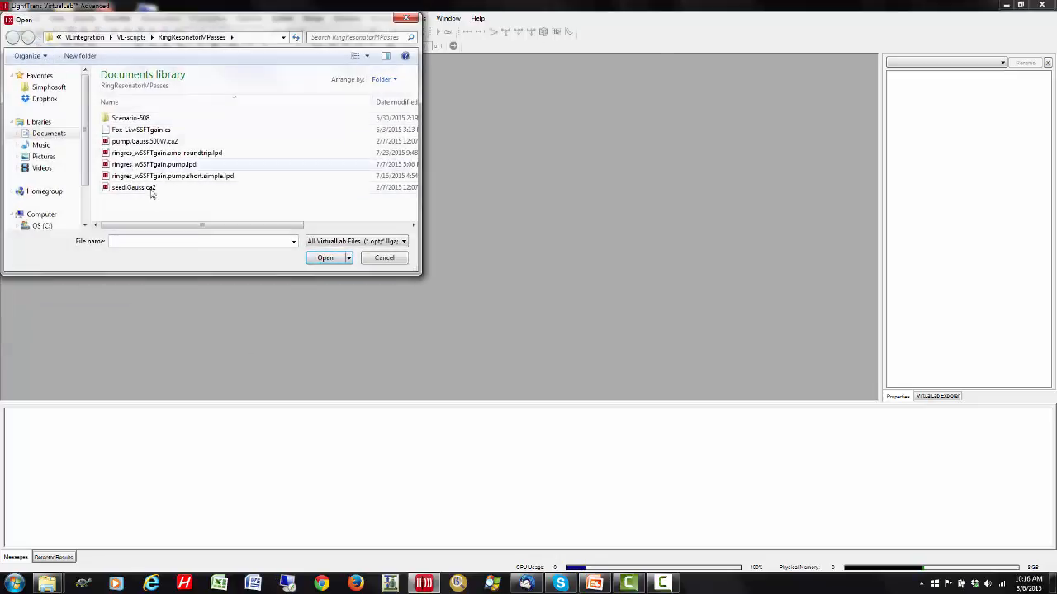
click(208, 178)
click(327, 259)
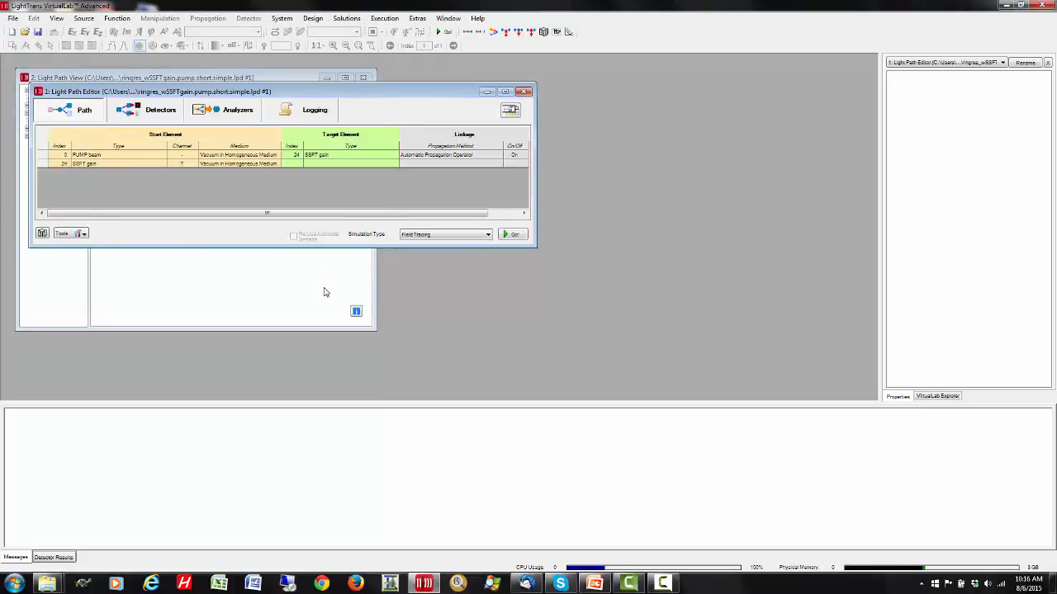
drag(376, 273, 654, 252)
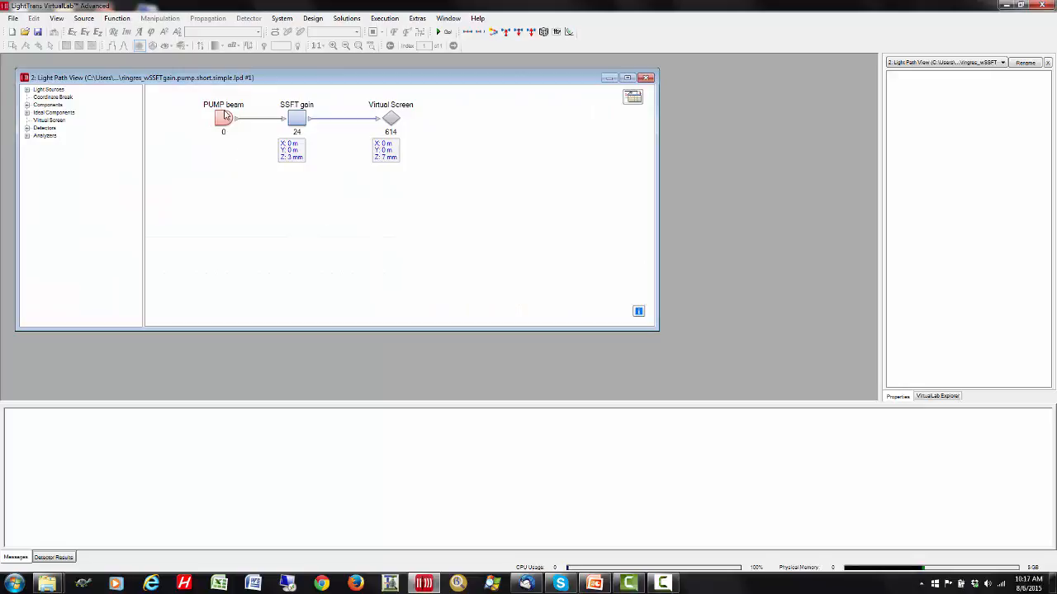
- Open the field tracing source code of the SSFT gain component, and widen the editor to show the full file path line
click(297, 121)
double_click(297, 121)
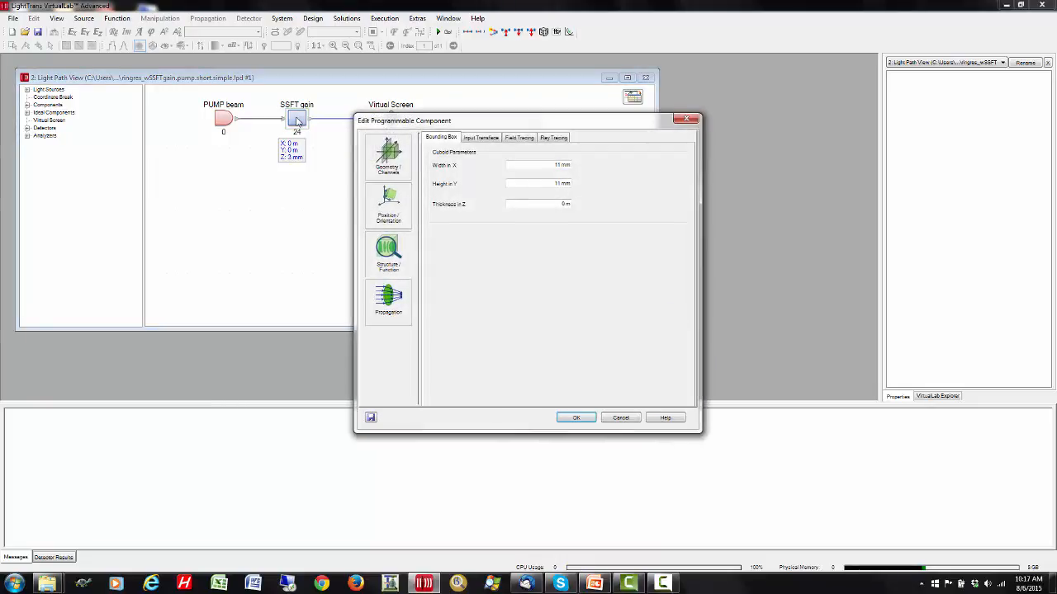
click(518, 140)
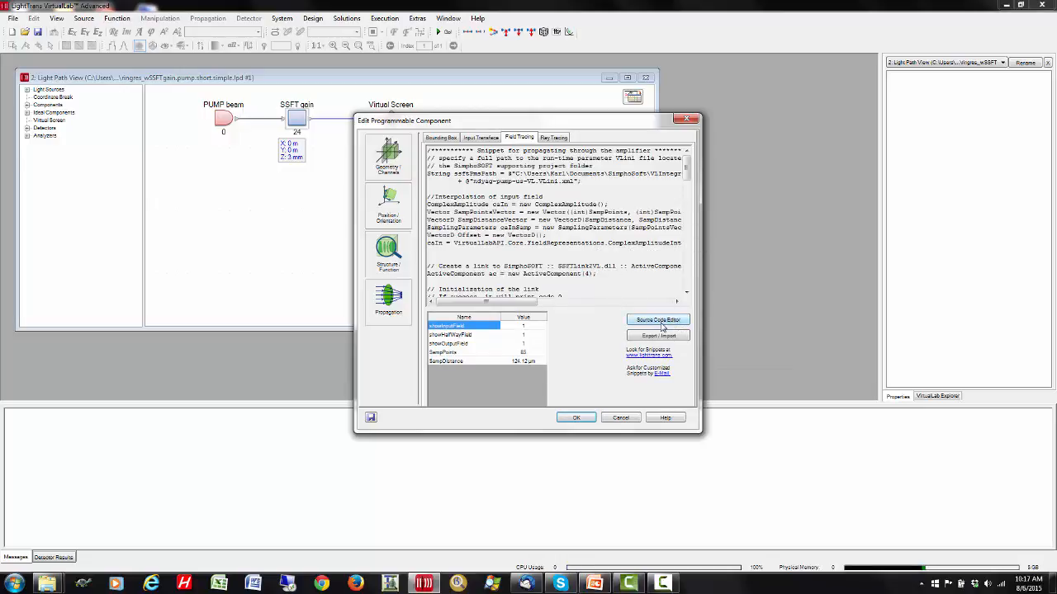
click(661, 323)
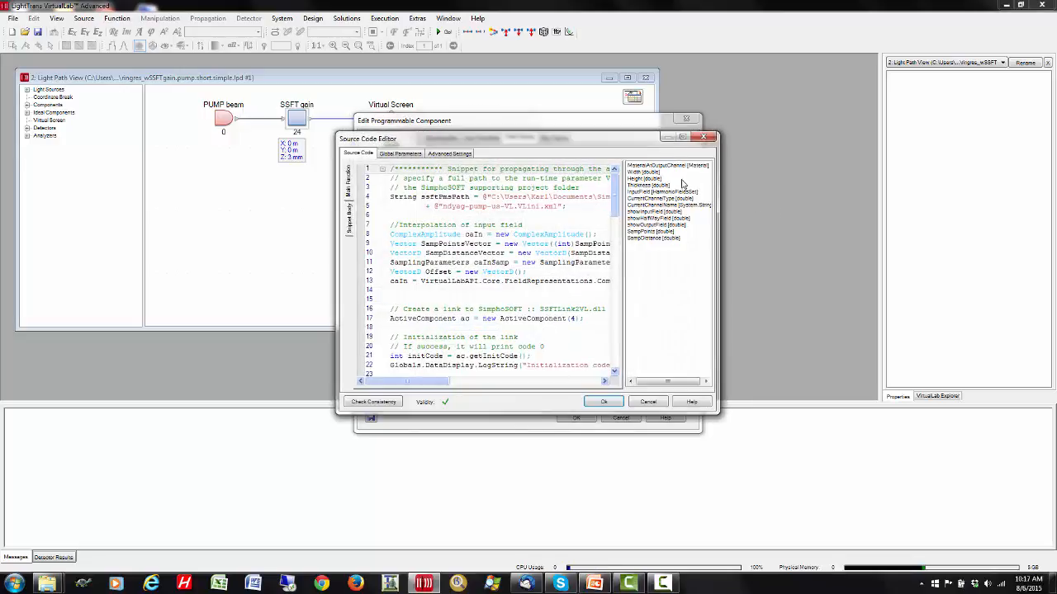
drag(723, 256, 974, 246)
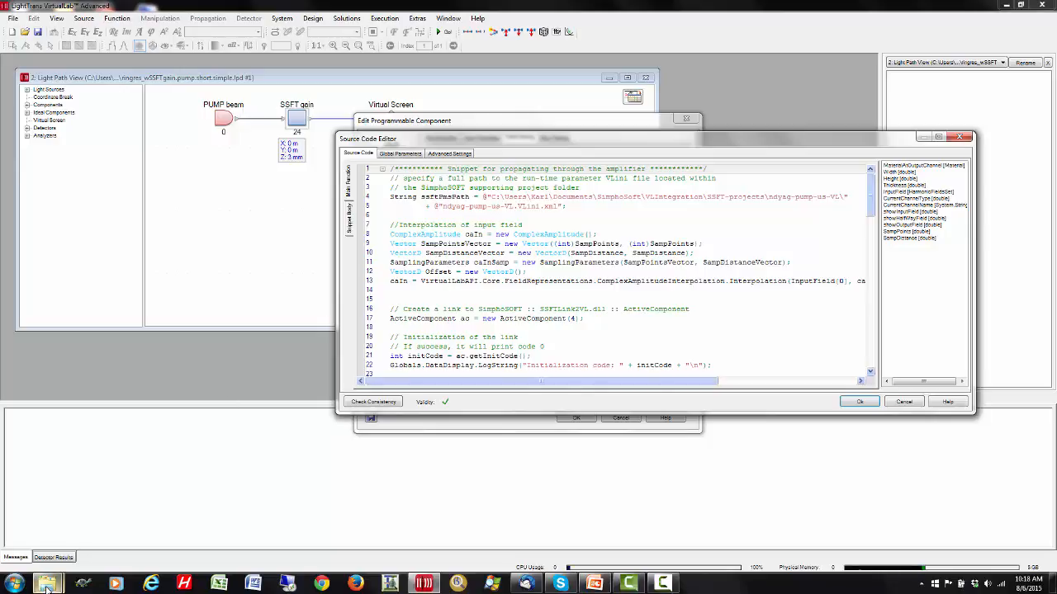
- Switch to Windows Explorer and copy the full path of the ndyag-pump-us-VL project folder
mouse_move(47, 584)
click(68, 531)
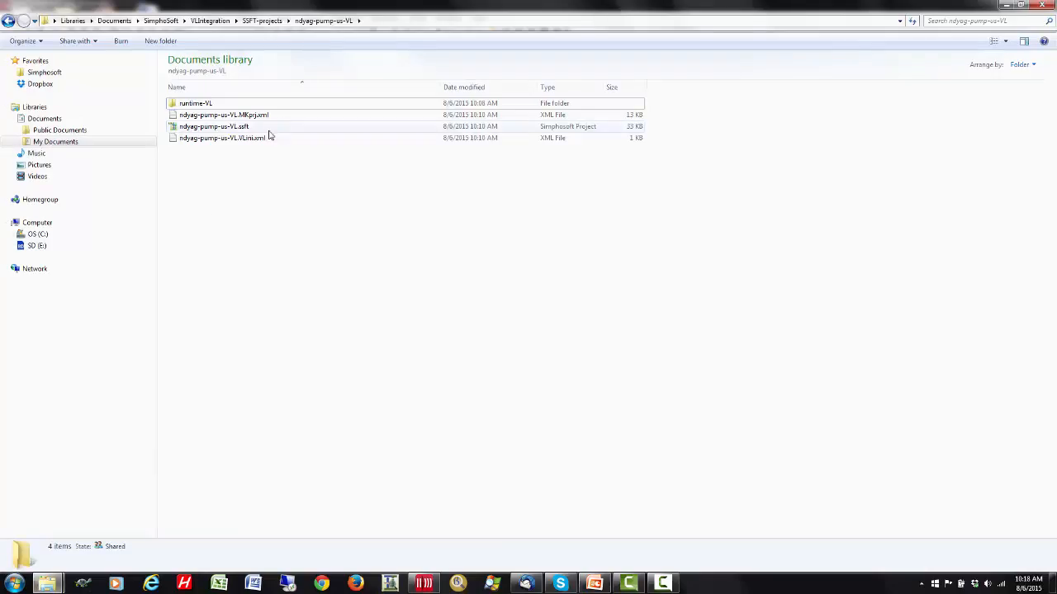
click(403, 20)
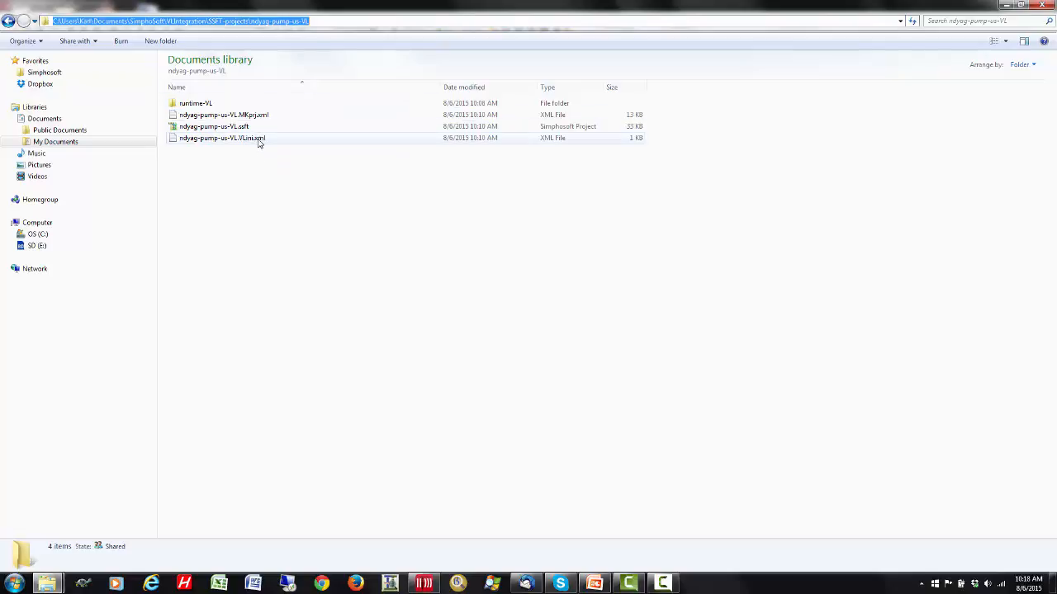
right_click(287, 20)
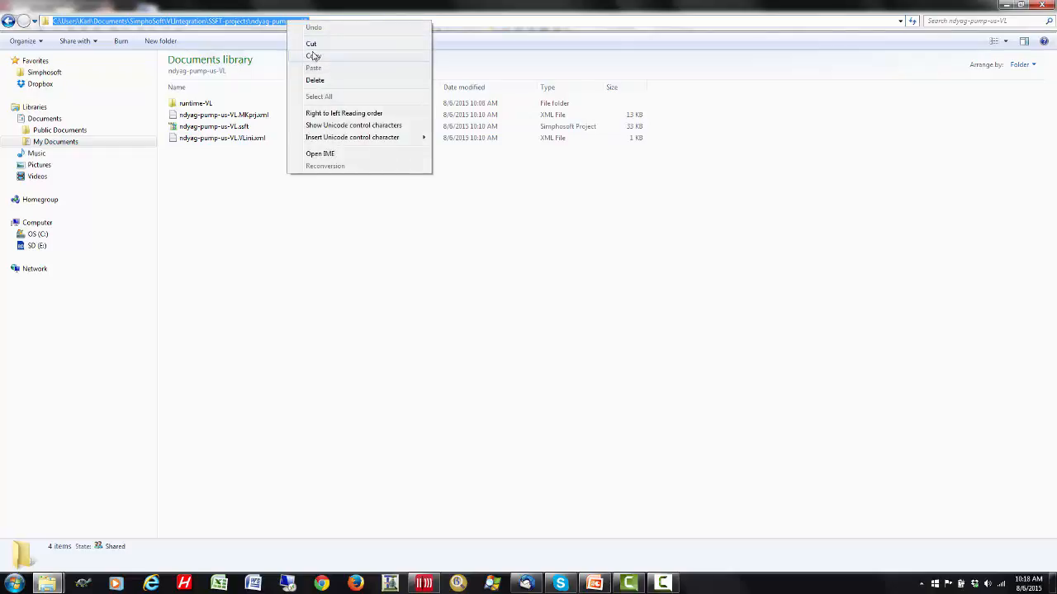
click(307, 54)
- Back in VirtualLab, replace the folder path in the ssftPmsPath string with the copied path plus a trailing backslash, and accept the component changes
click(424, 584)
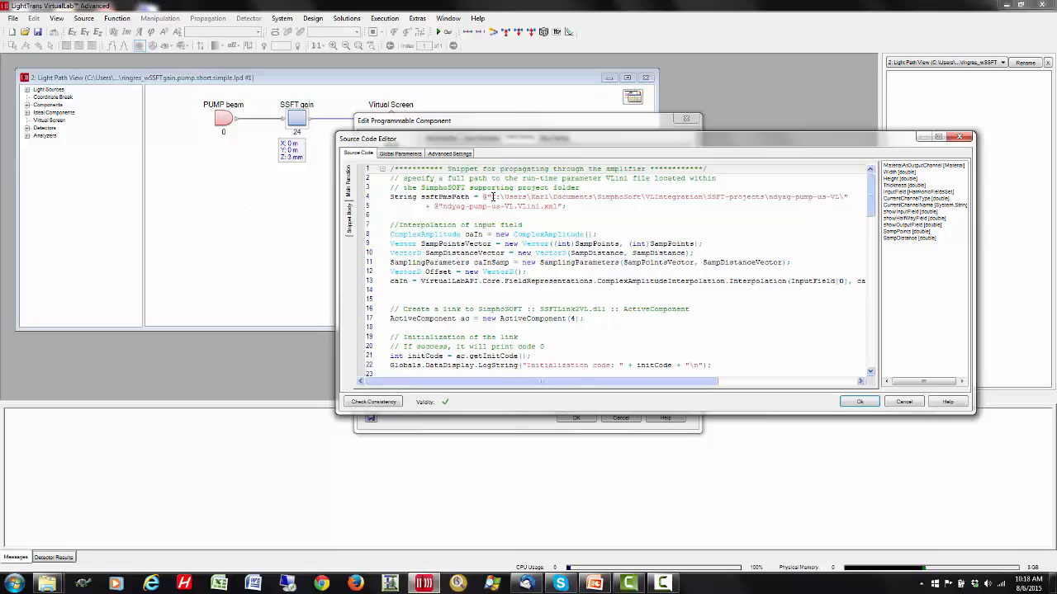
drag(492, 196, 843, 198)
right_click(789, 202)
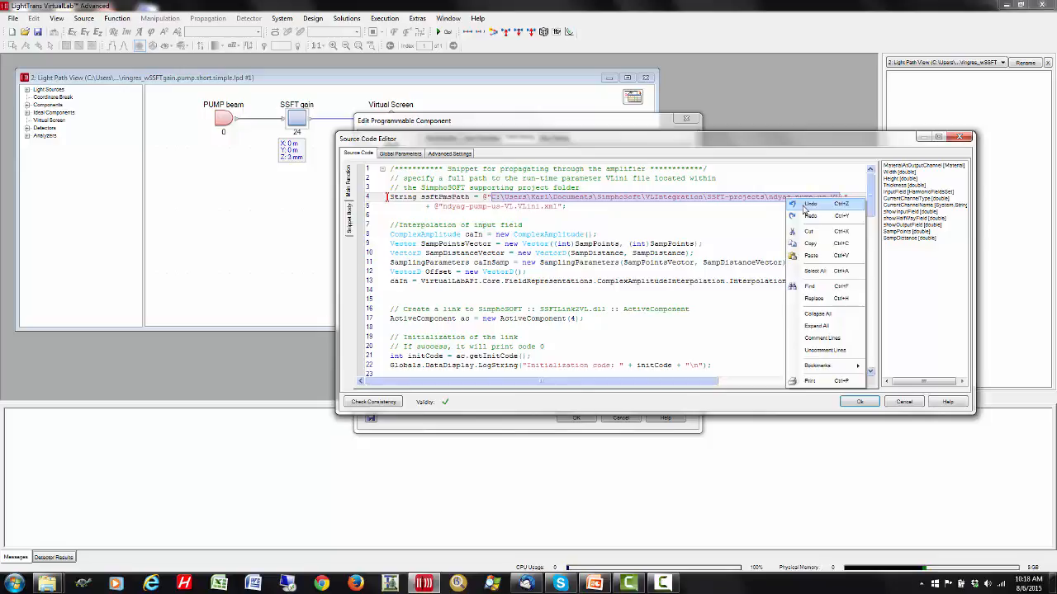
click(808, 254)
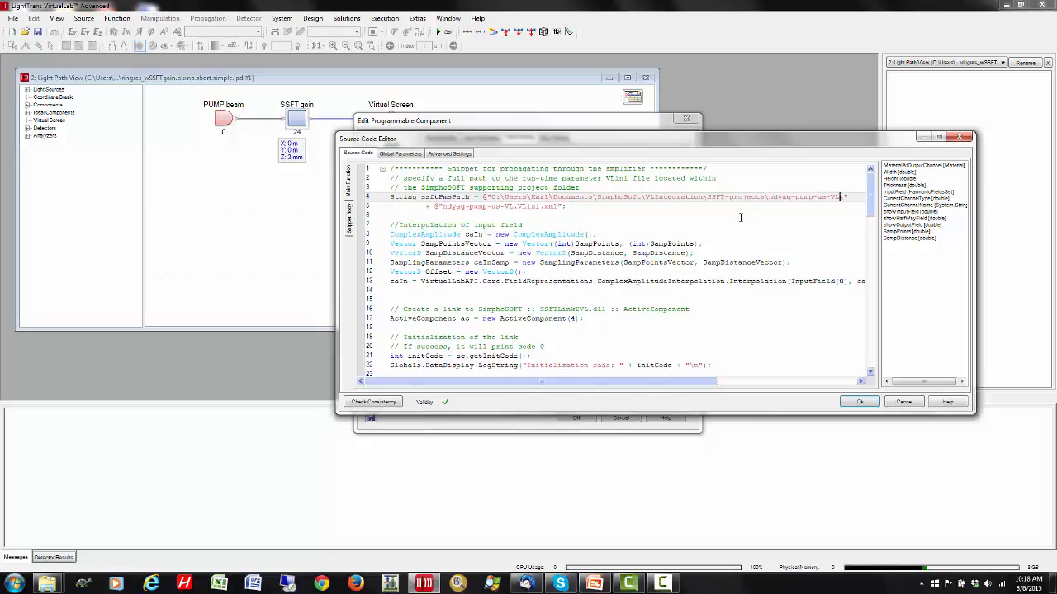
text(\)
click(860, 402)
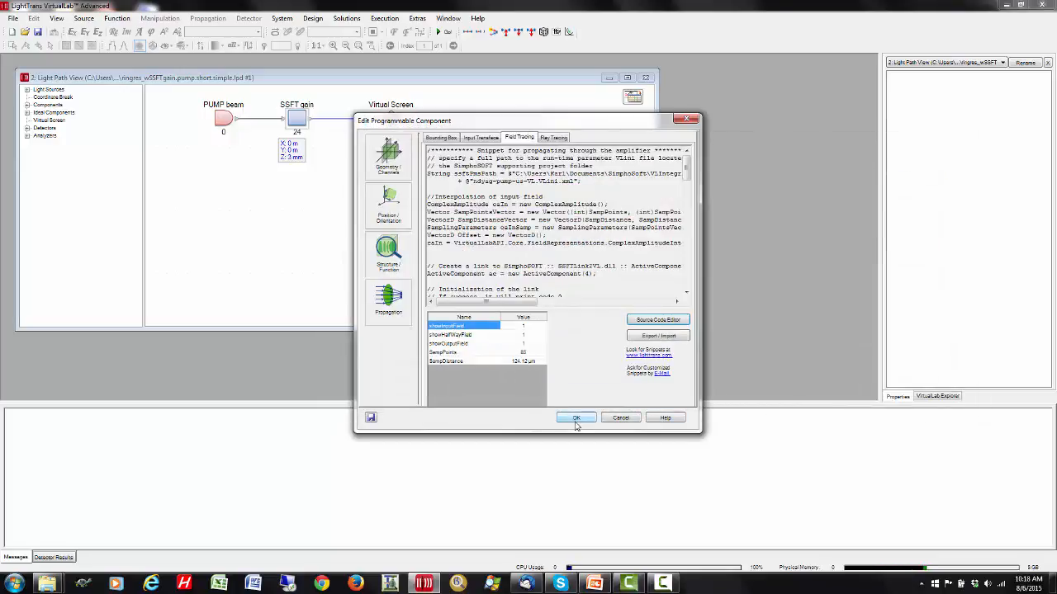
click(577, 419)
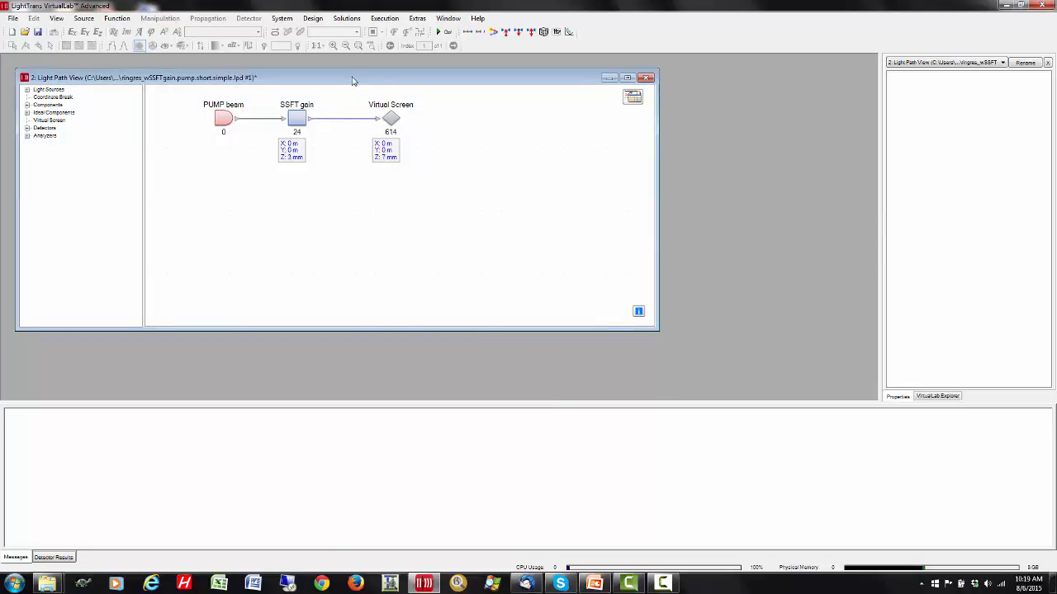
- Run the light path simulation, and arrange the incident pump field and both reduced field windows side by side
click(446, 32)
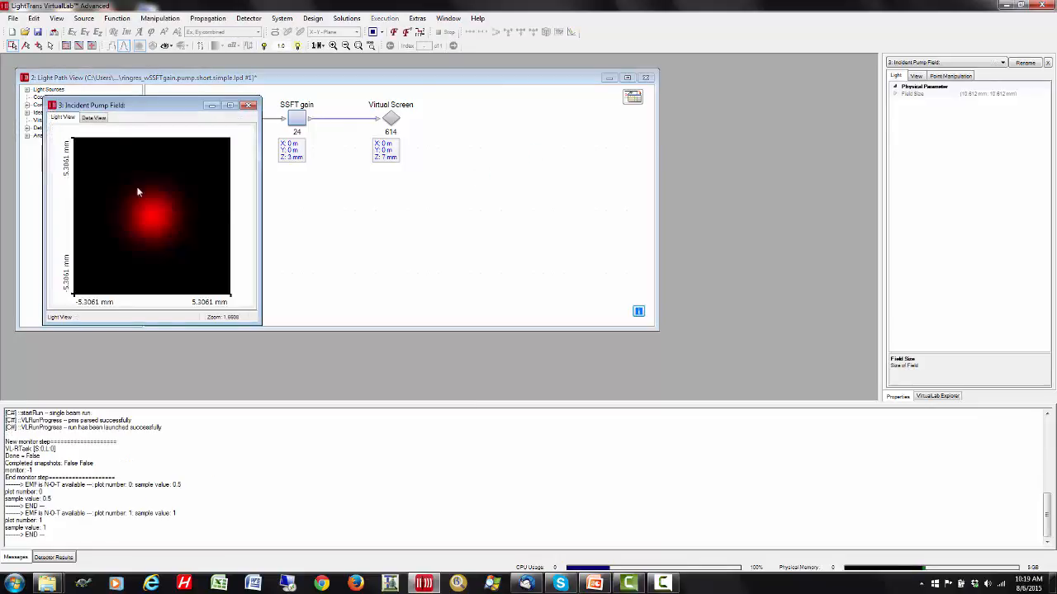
drag(147, 112, 110, 80)
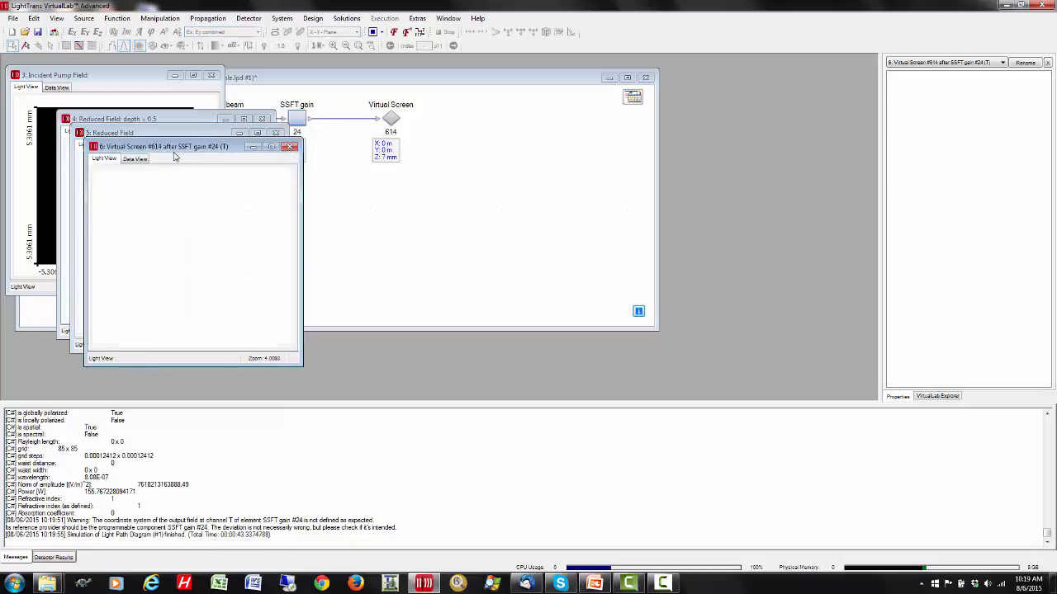
drag(174, 154, 747, 117)
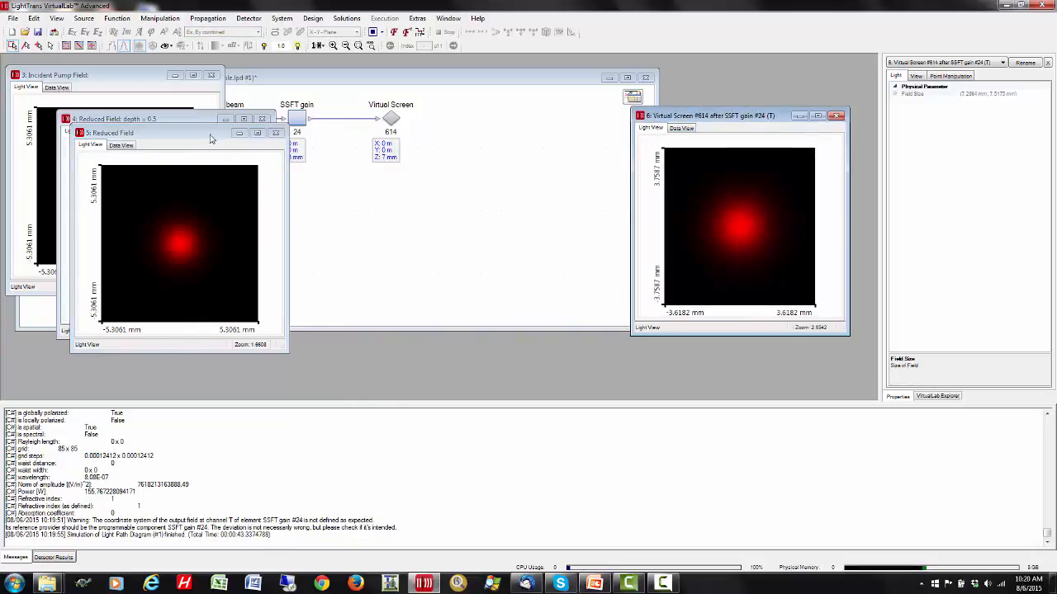
drag(210, 133, 770, 118)
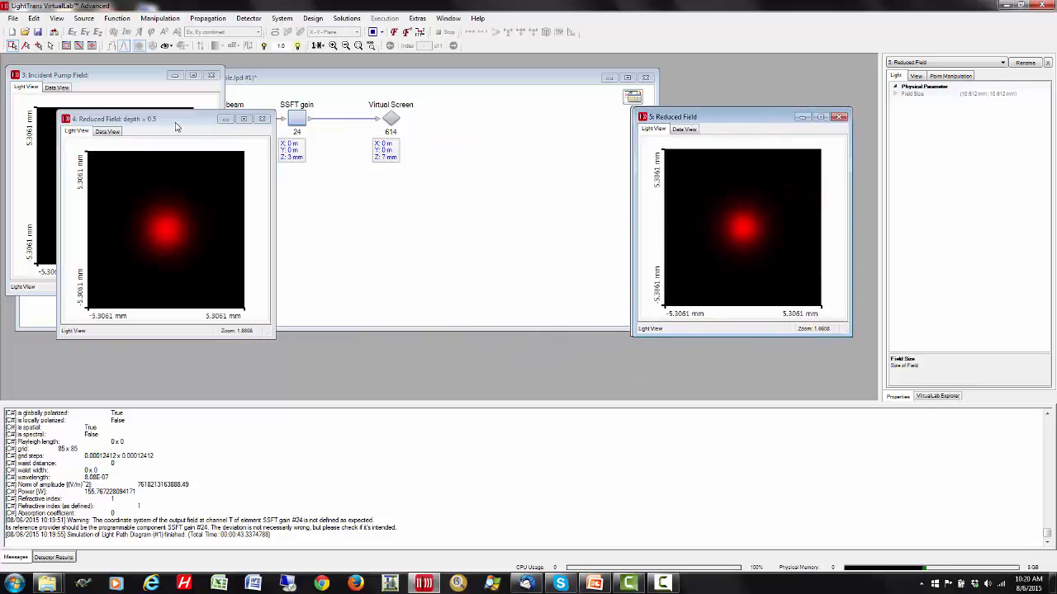
drag(185, 128, 429, 118)
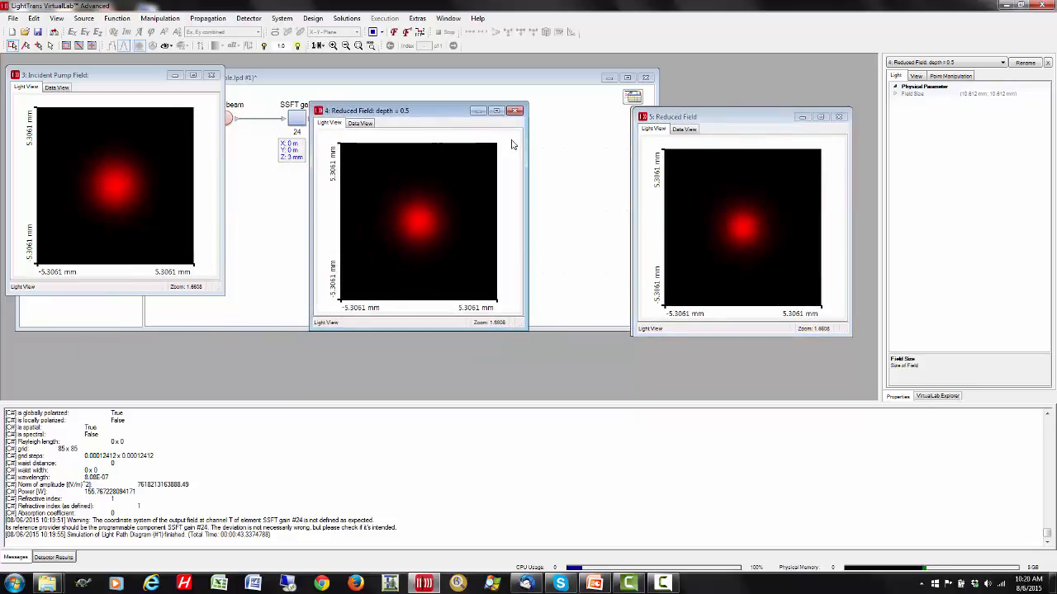
- Show the data view of the incident pump field and both reduced fields, and compare their norm and power properties
click(56, 87)
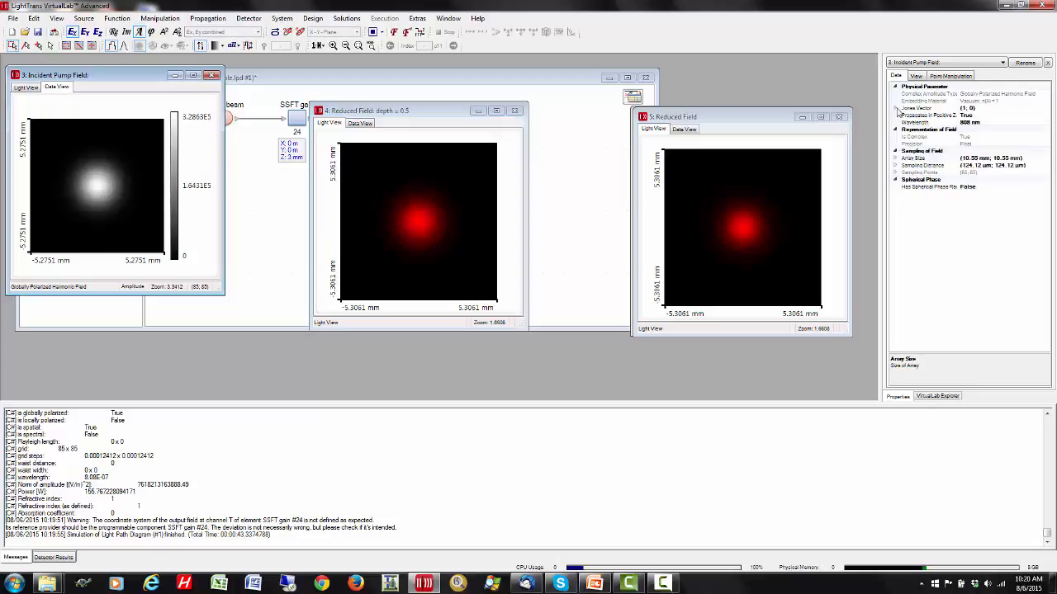
click(916, 76)
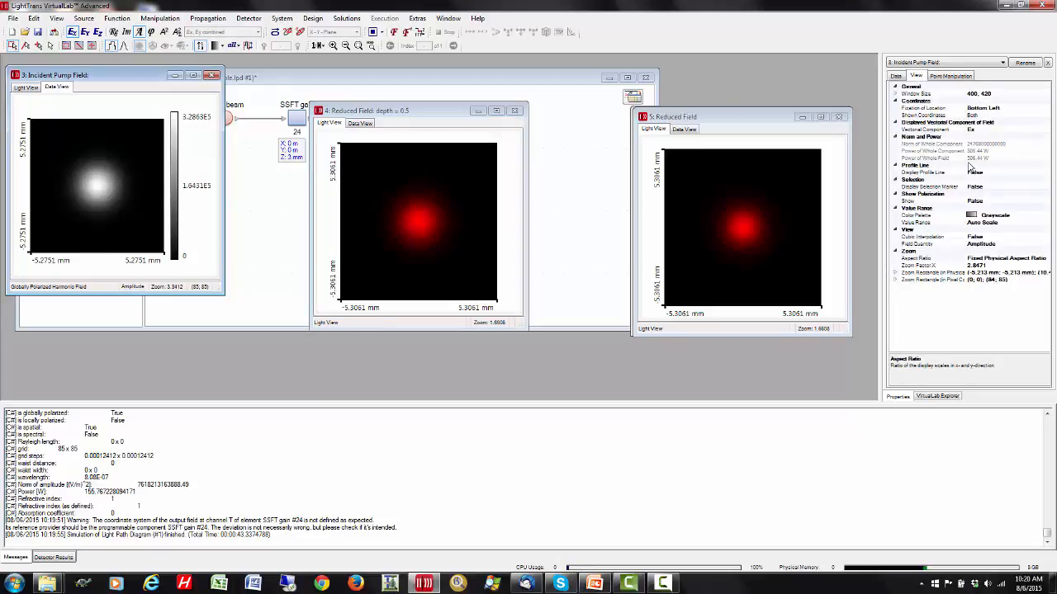
click(422, 116)
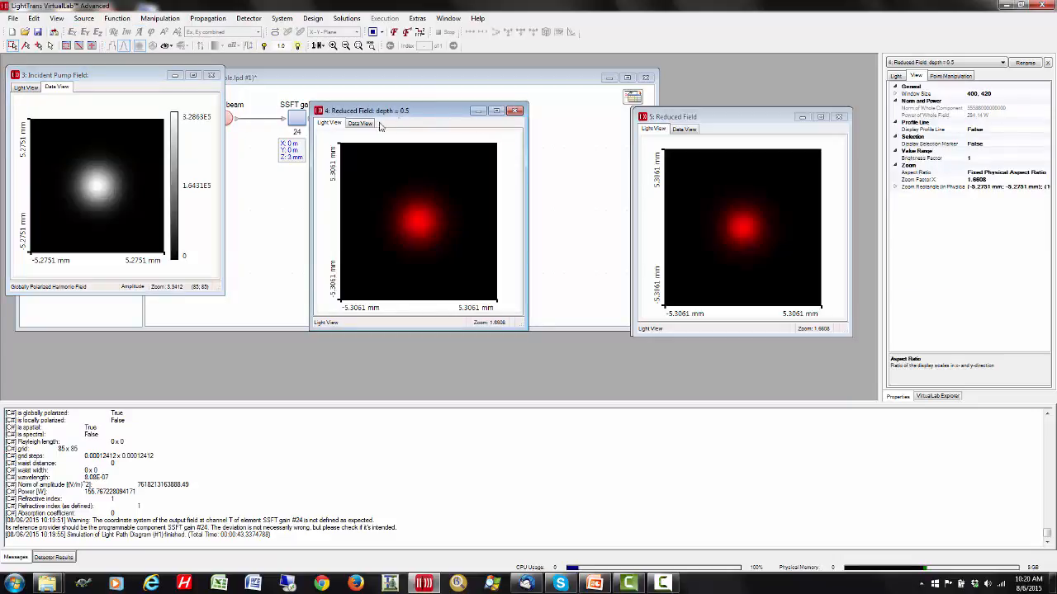
click(360, 123)
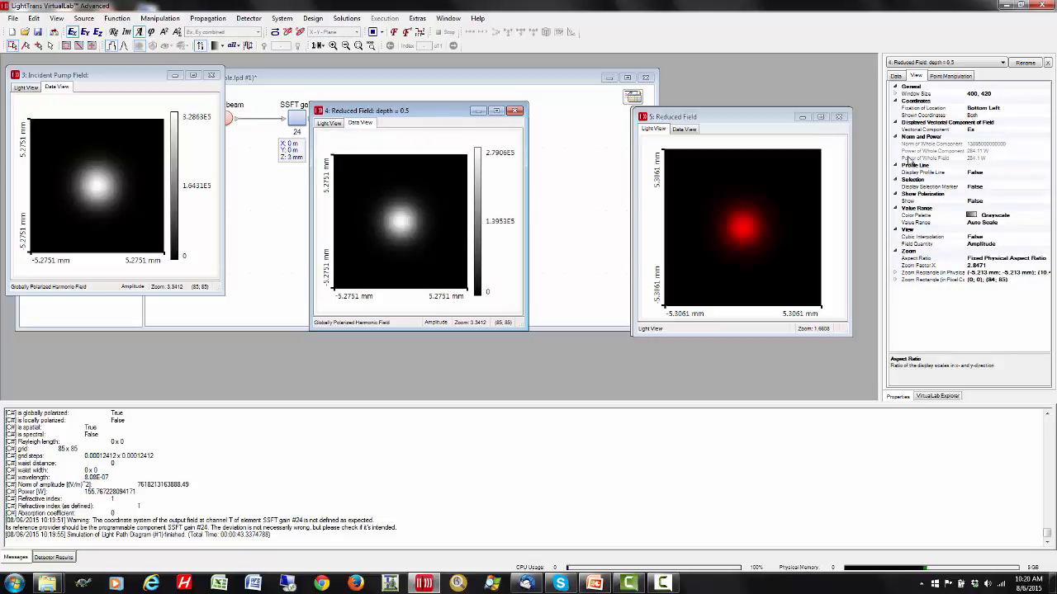
click(730, 119)
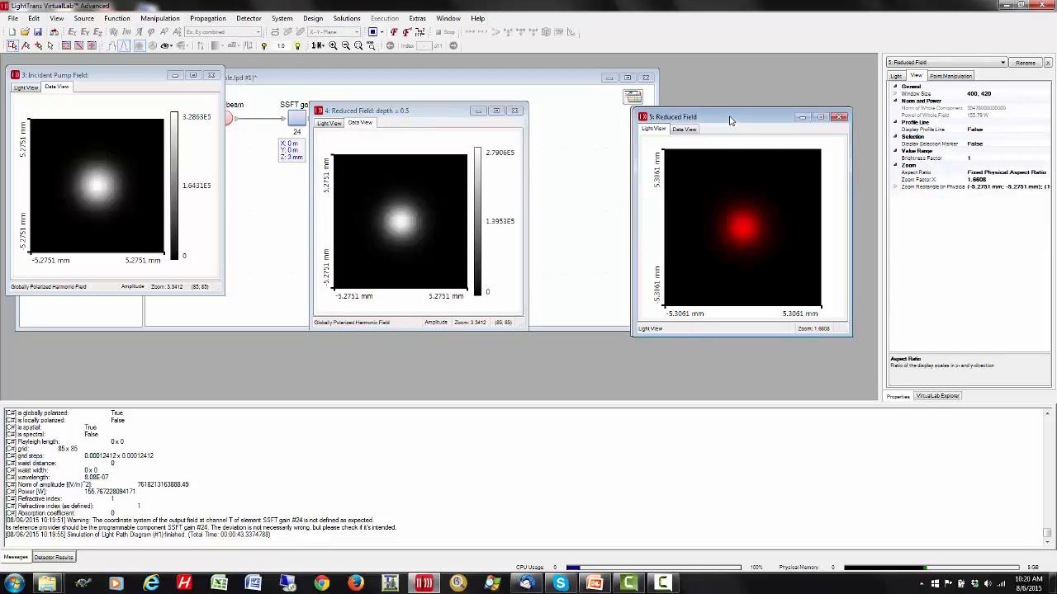
click(685, 130)
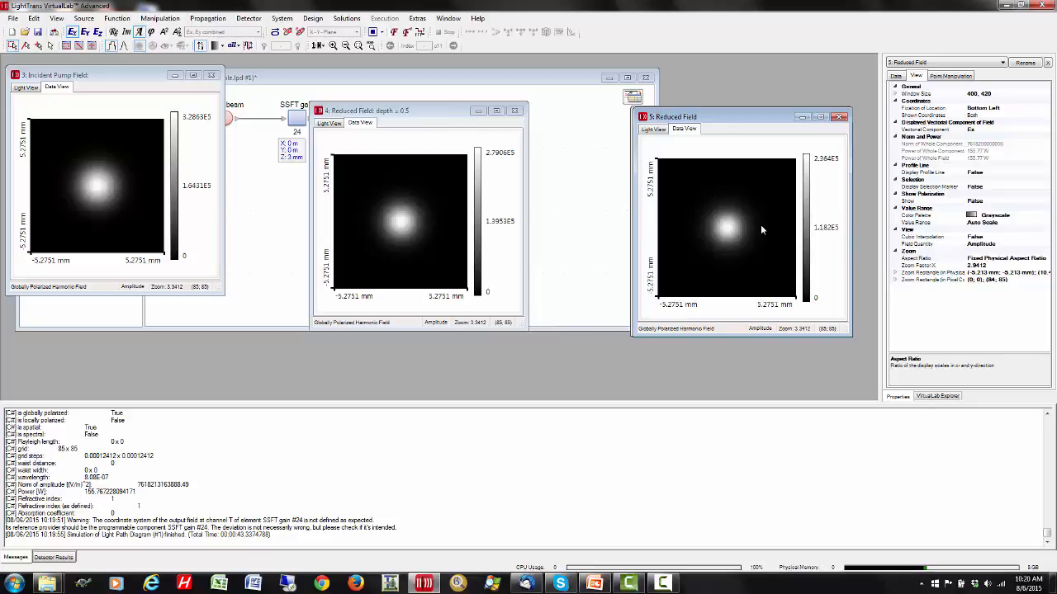
- Exit VirtualLab without saving the light path changes, and open the run-VL folder inside ndyag-pump-us-VL in Windows Explorer
click(1041, 5)
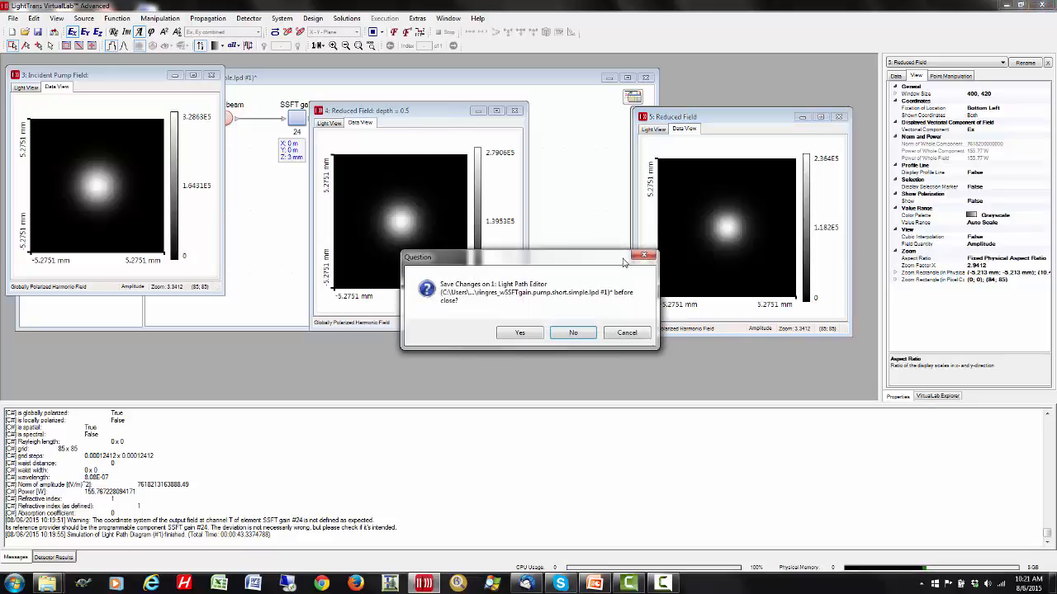
click(572, 334)
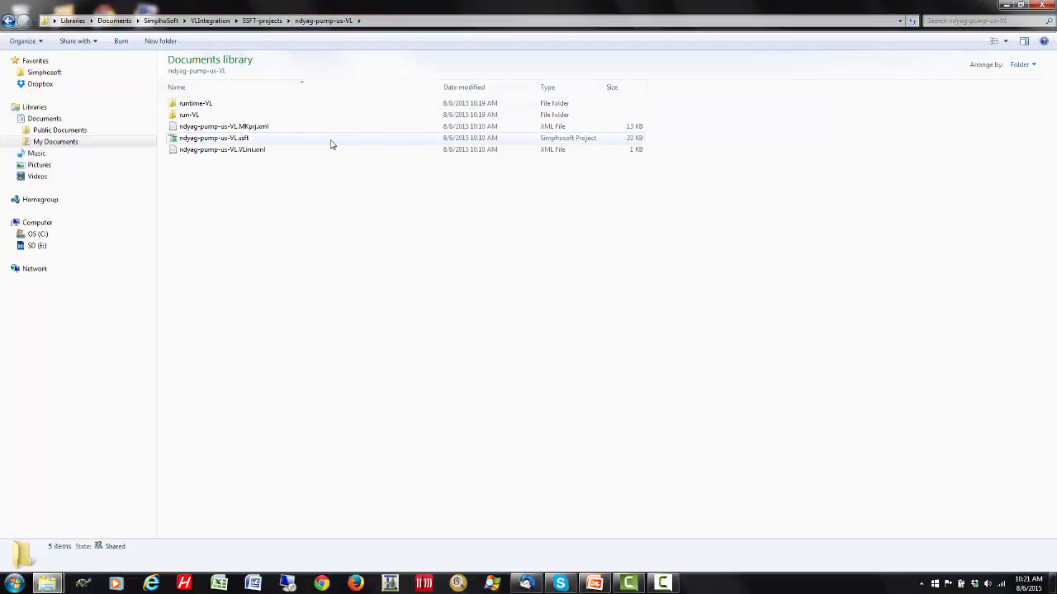
double_click(192, 116)
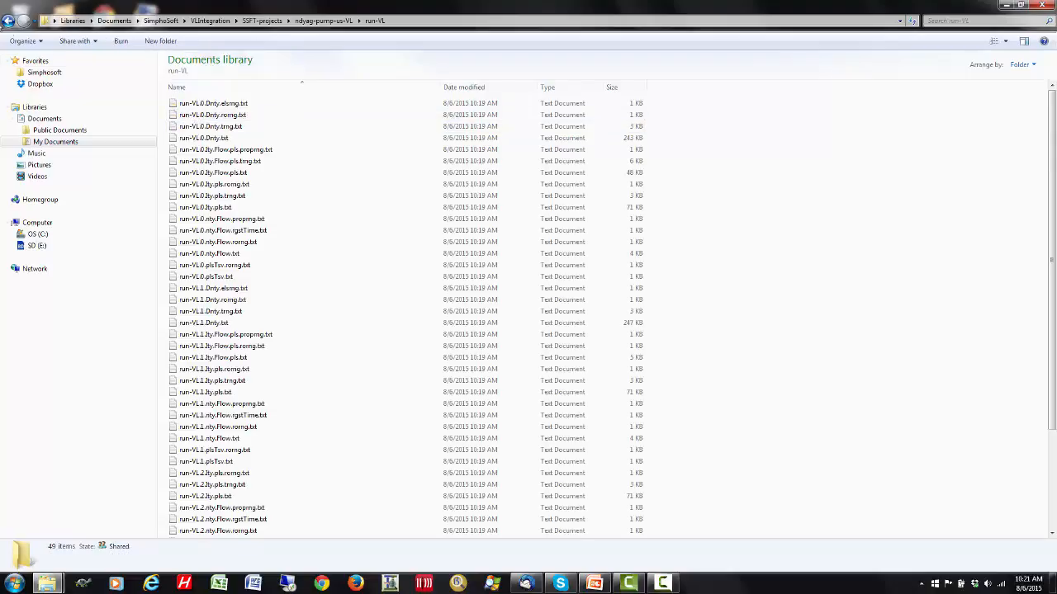
- Check the contents of the runtime-VL folder inside ndyag-pump-us-VL, and return to the project folder
click(7, 21)
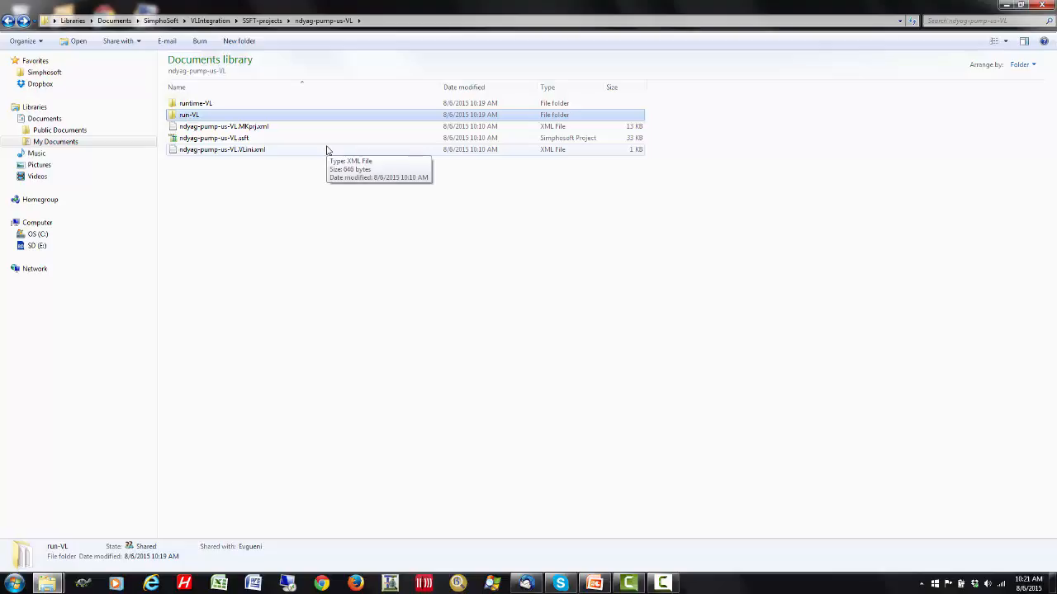
double_click(200, 105)
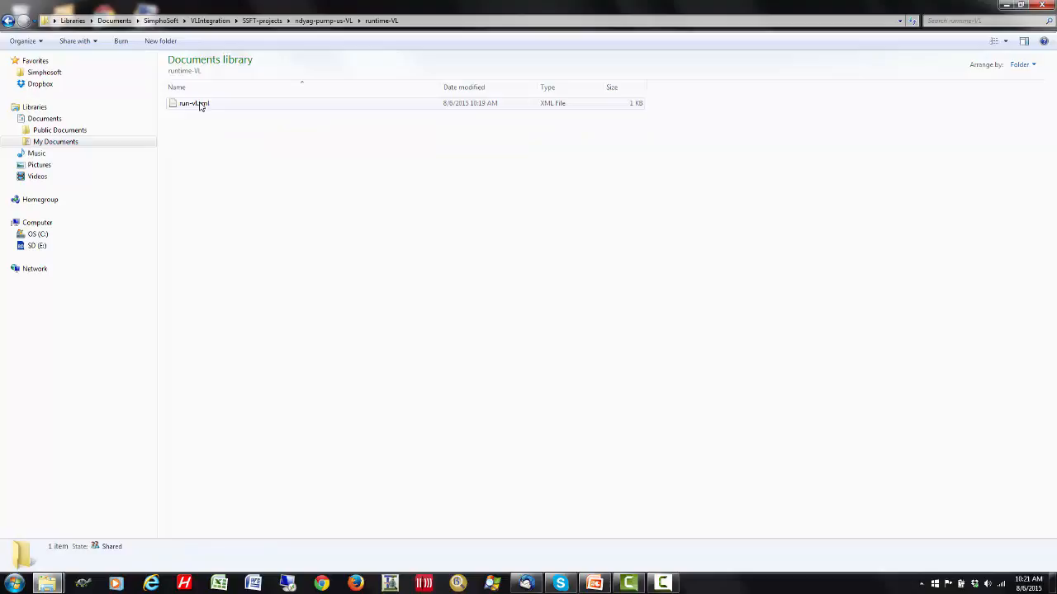
click(322, 21)
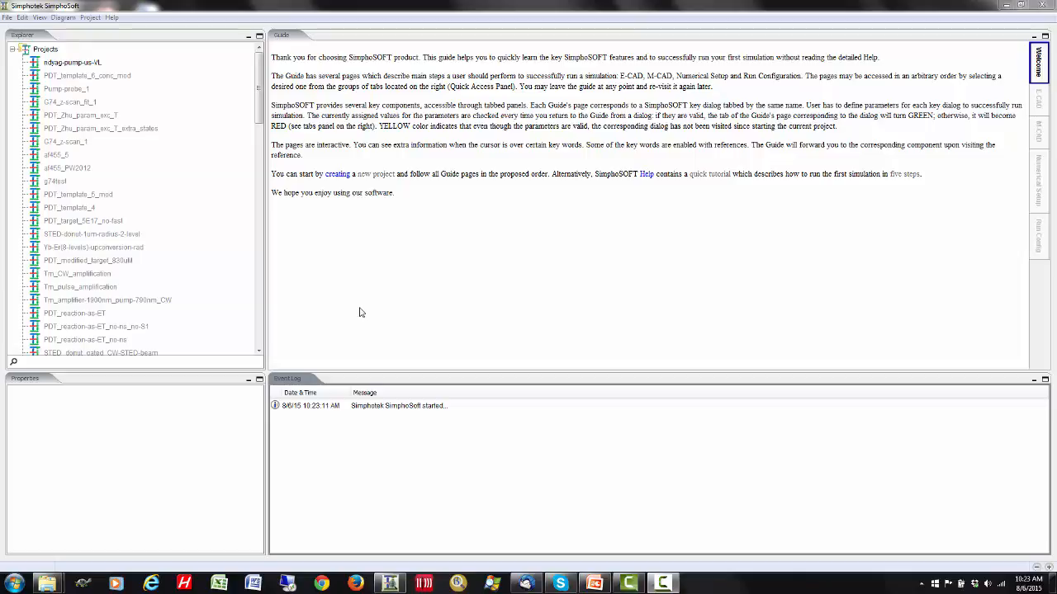
- In SimphoSoft, create a project named ndyag-ns-VL from the NdYAG amplification ns (VirtualLab export) template
click(6, 17)
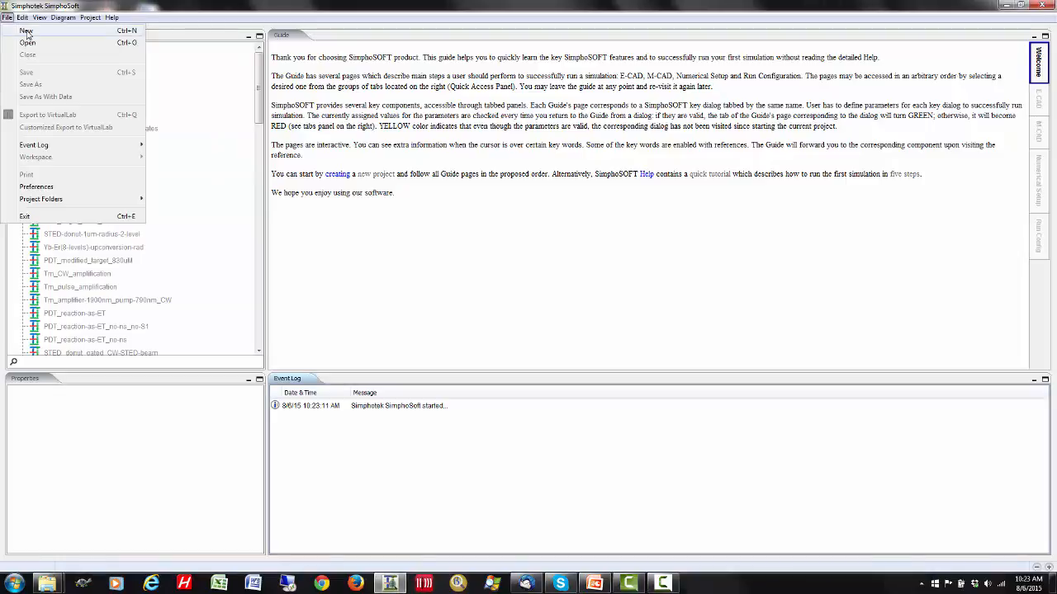
click(27, 32)
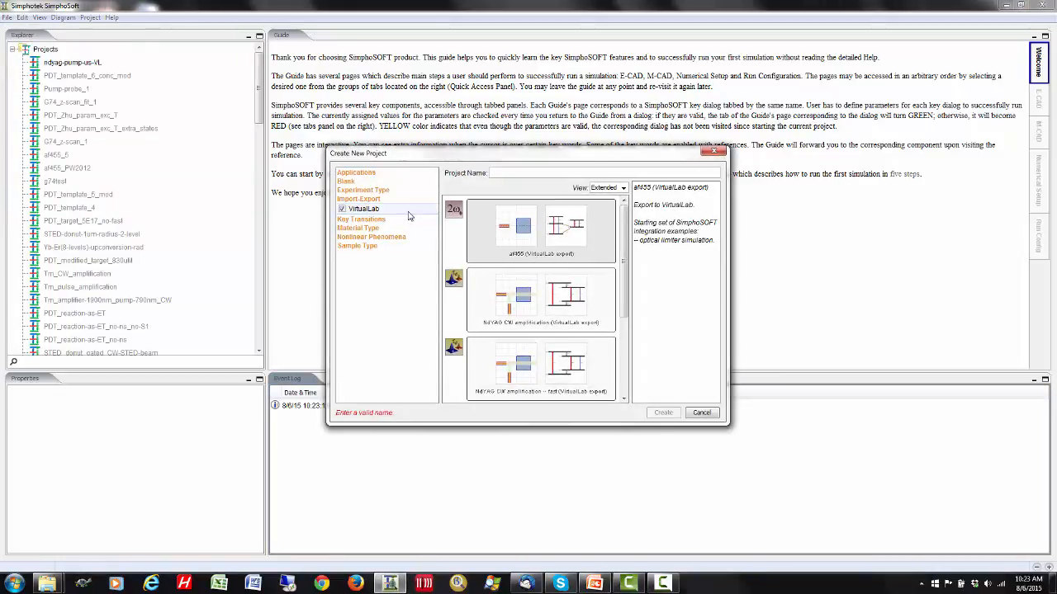
drag(629, 248, 641, 336)
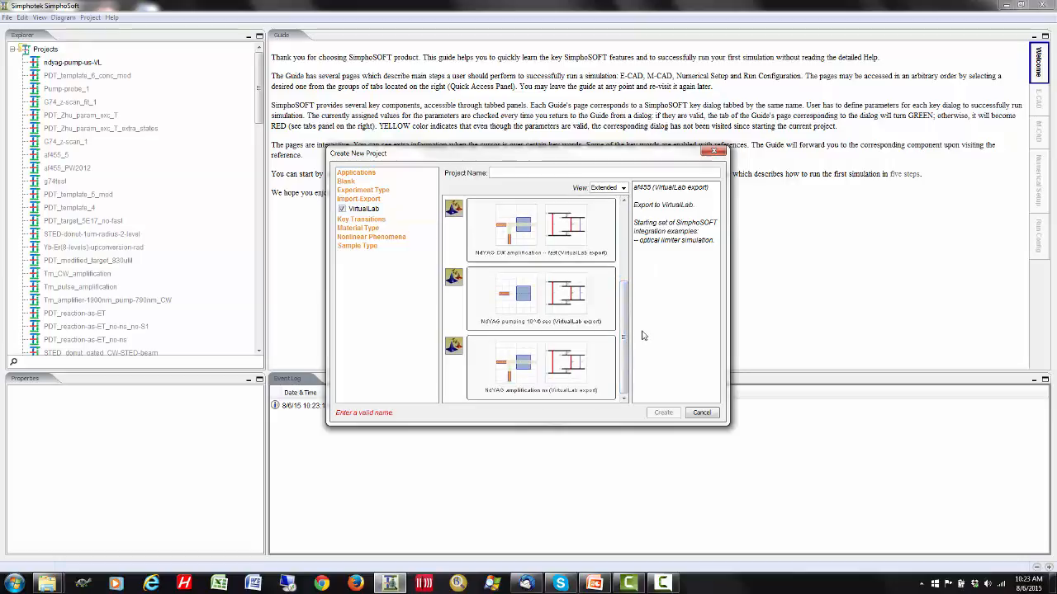
click(567, 363)
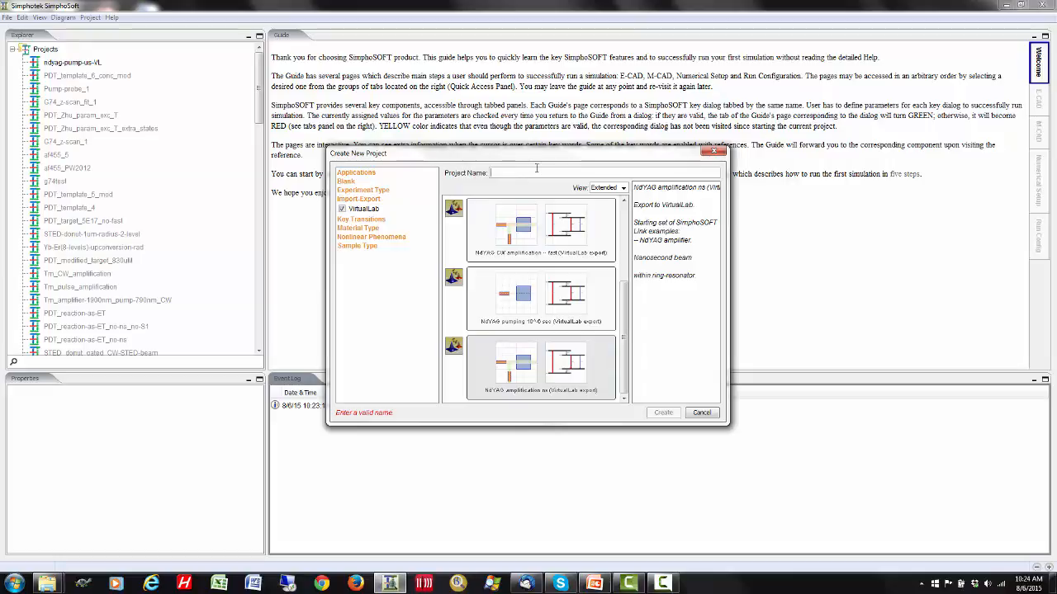
text(ndyag-)
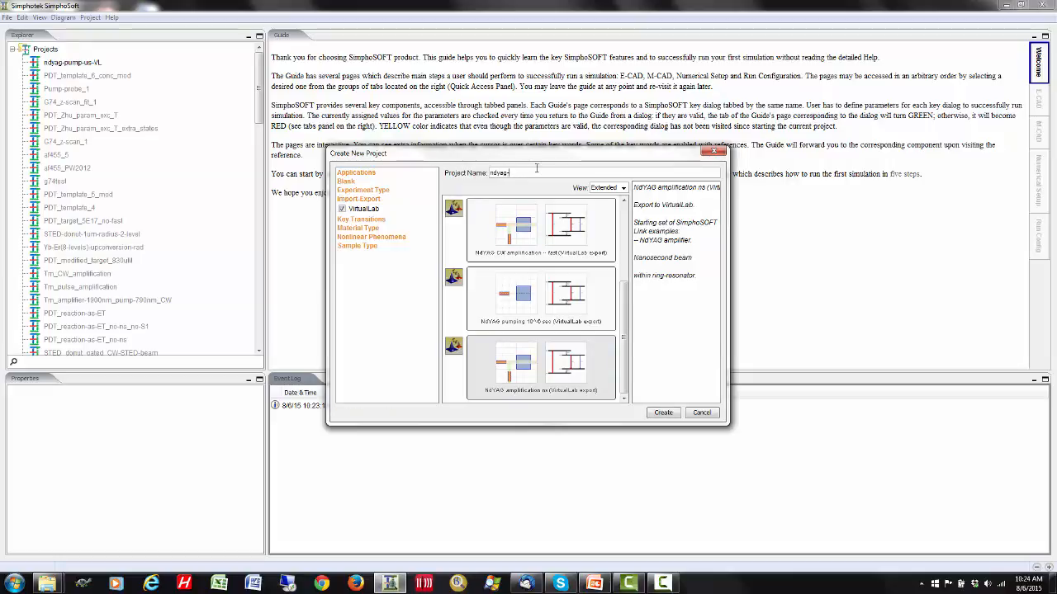
text(ns-VL)
click(664, 412)
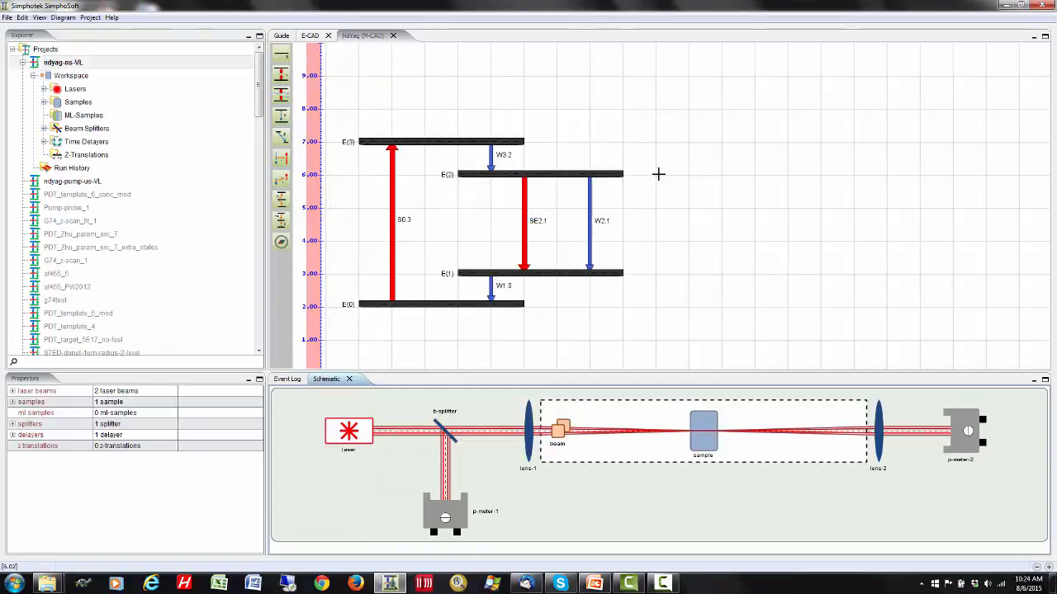
- In the E-CAD layout, review the beam properties of NdYAG_pump_5KW, expressing the beam power in a different unit
click(407, 142)
click(314, 38)
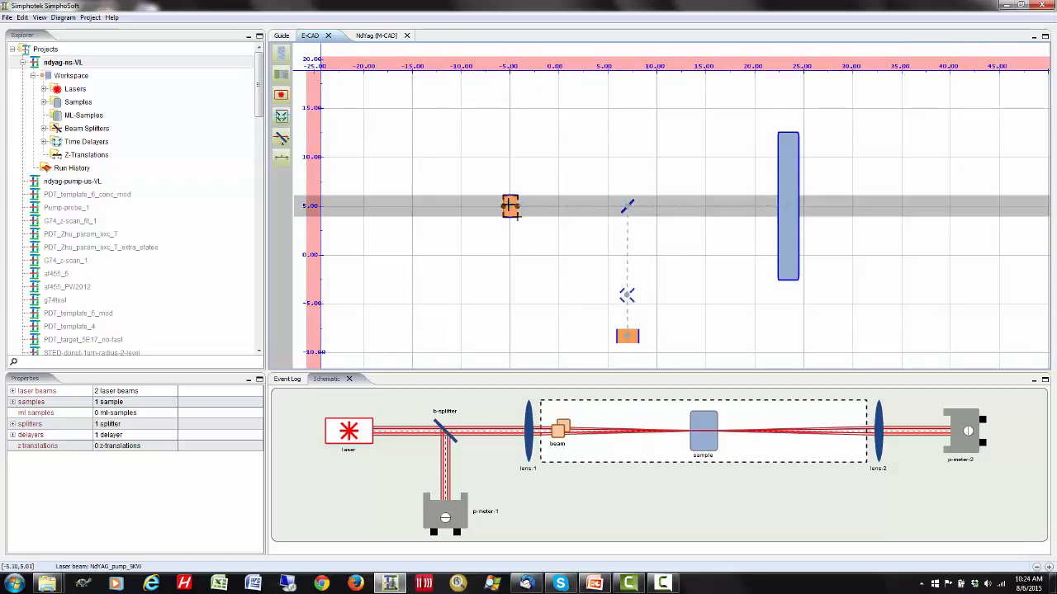
right_click(511, 208)
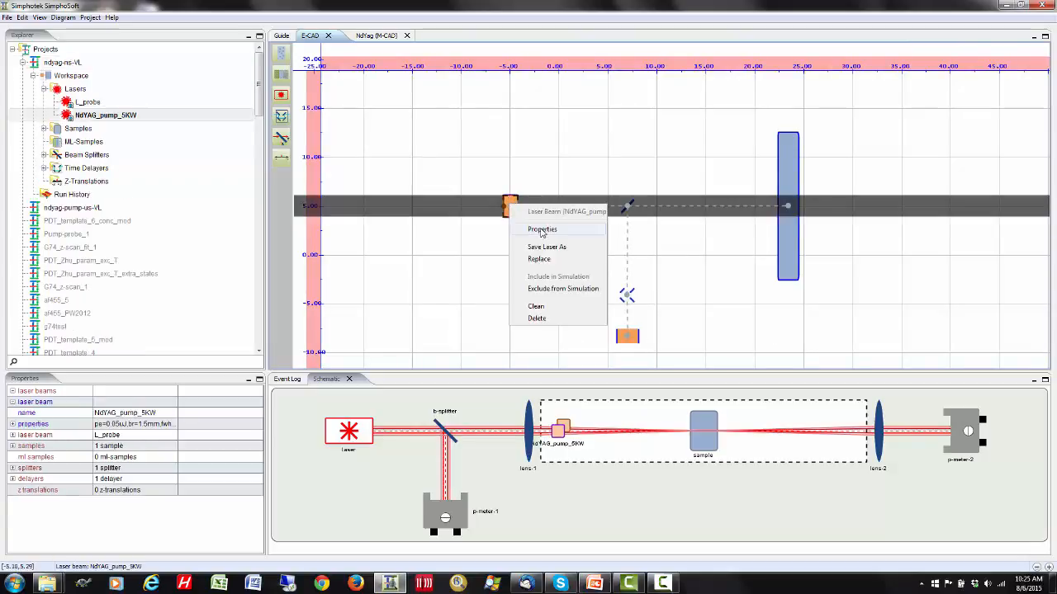
click(542, 228)
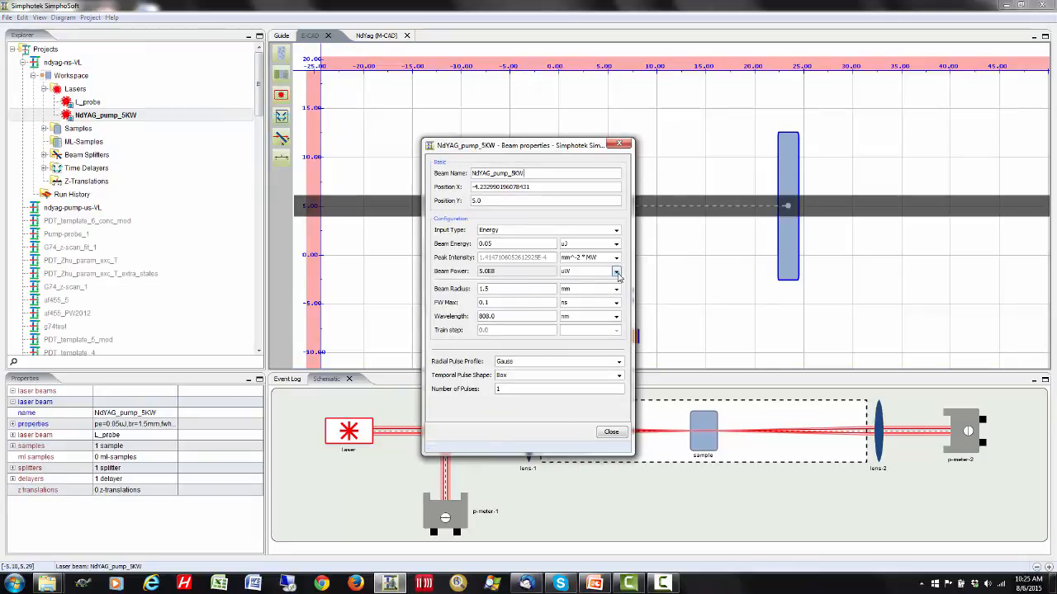
click(617, 272)
click(586, 307)
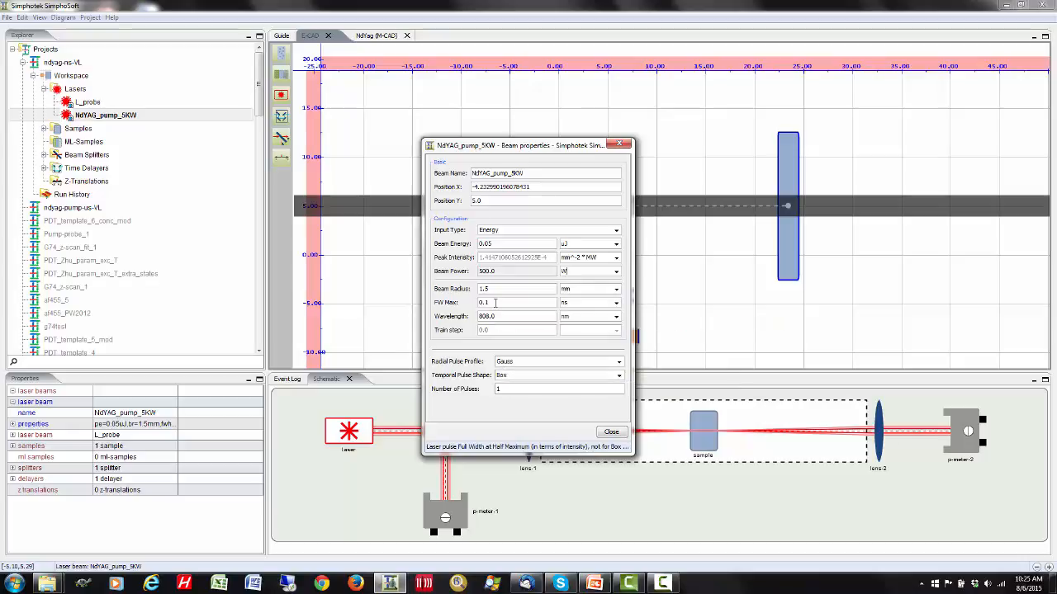
click(611, 434)
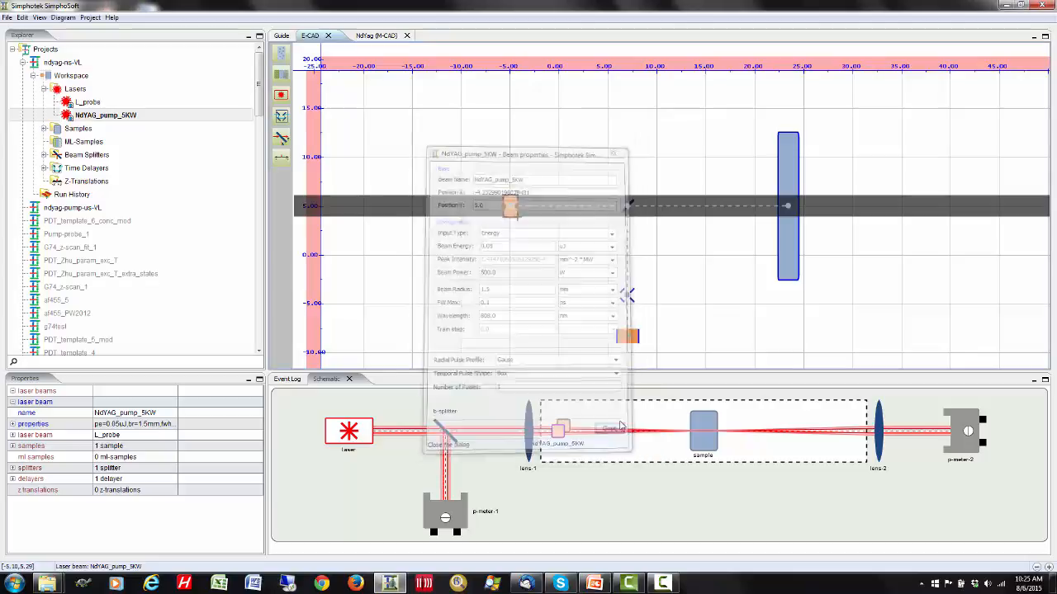
- Review the beam properties of the vertical L_probe laser, and close them
right_click(634, 332)
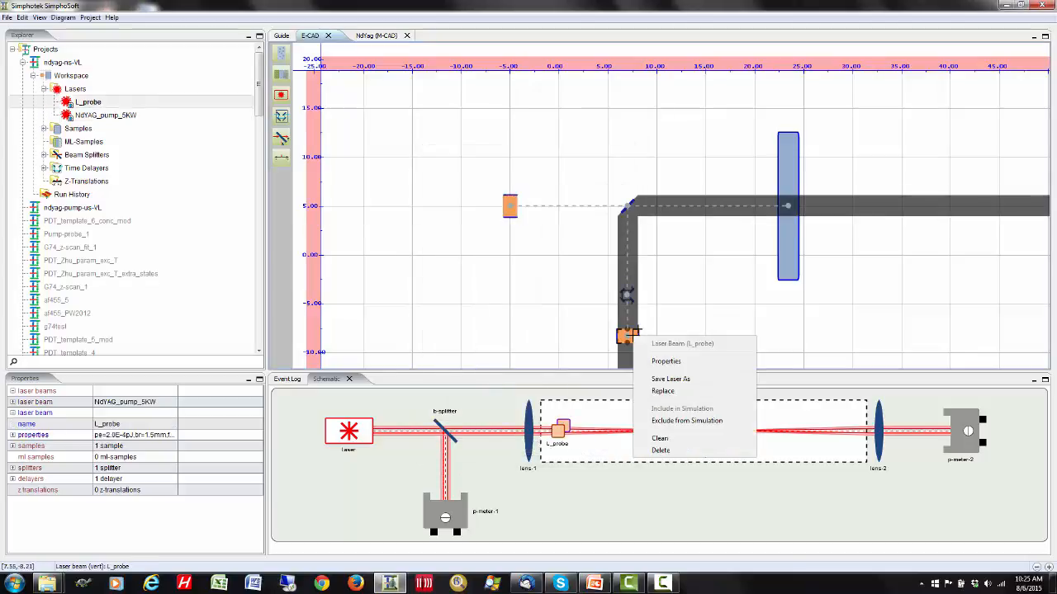
click(672, 361)
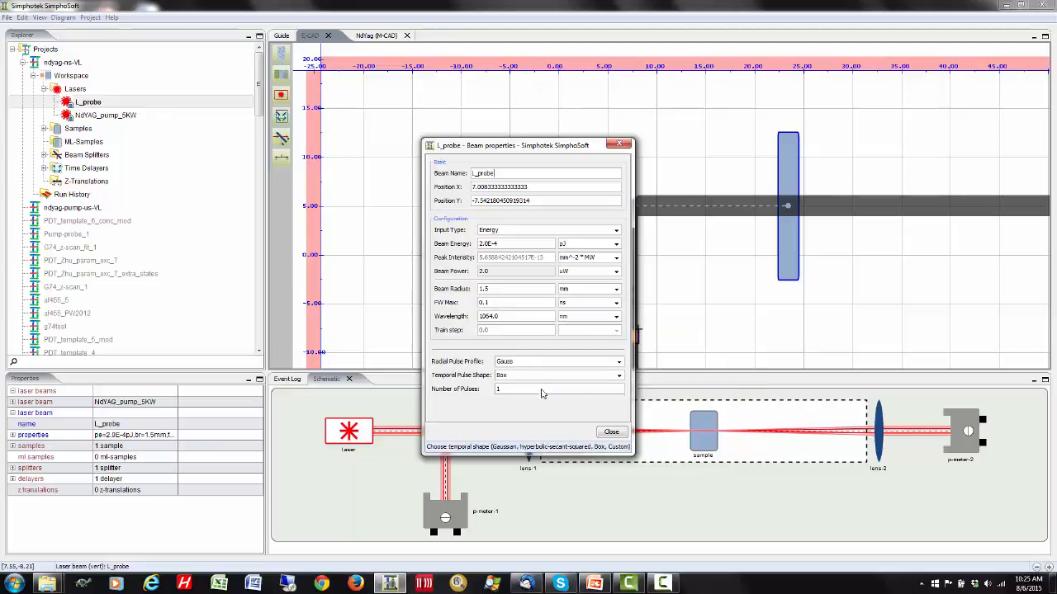
click(611, 433)
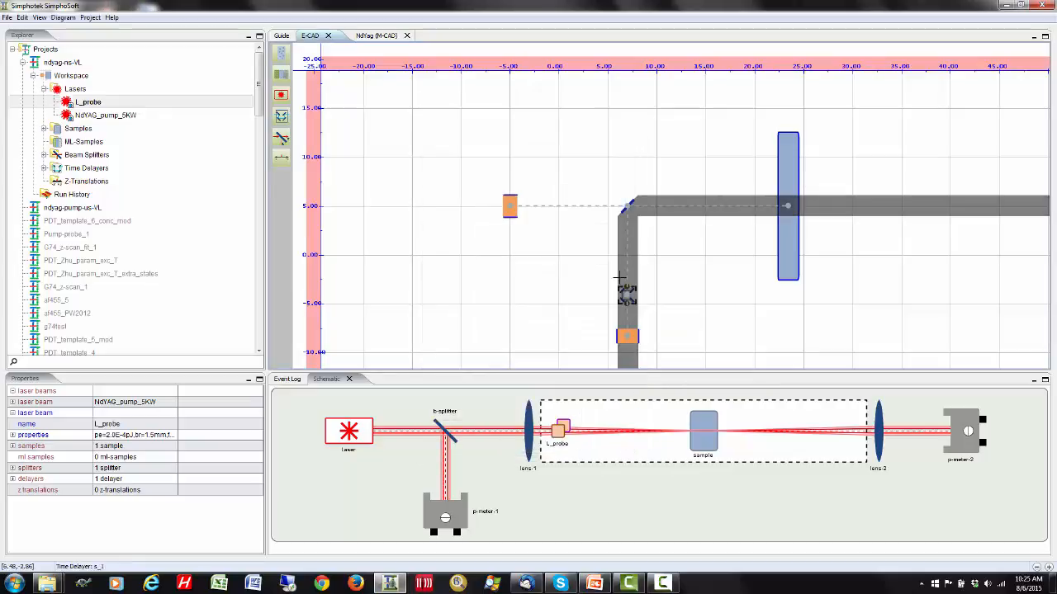
- Review the delay setting of time delayer s_1 on the probe beam path
click(627, 294)
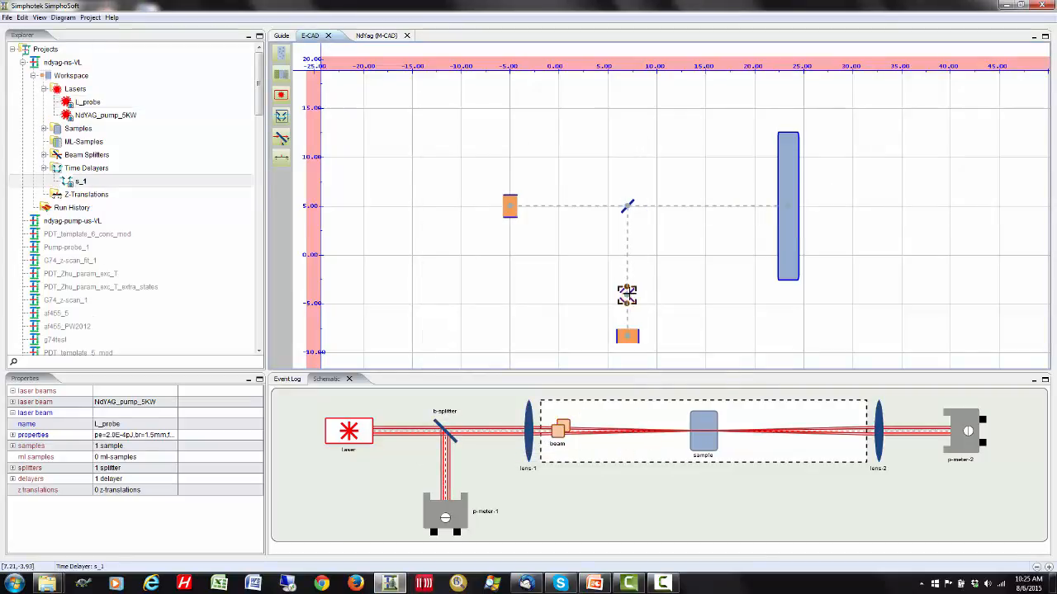
right_click(627, 294)
click(670, 325)
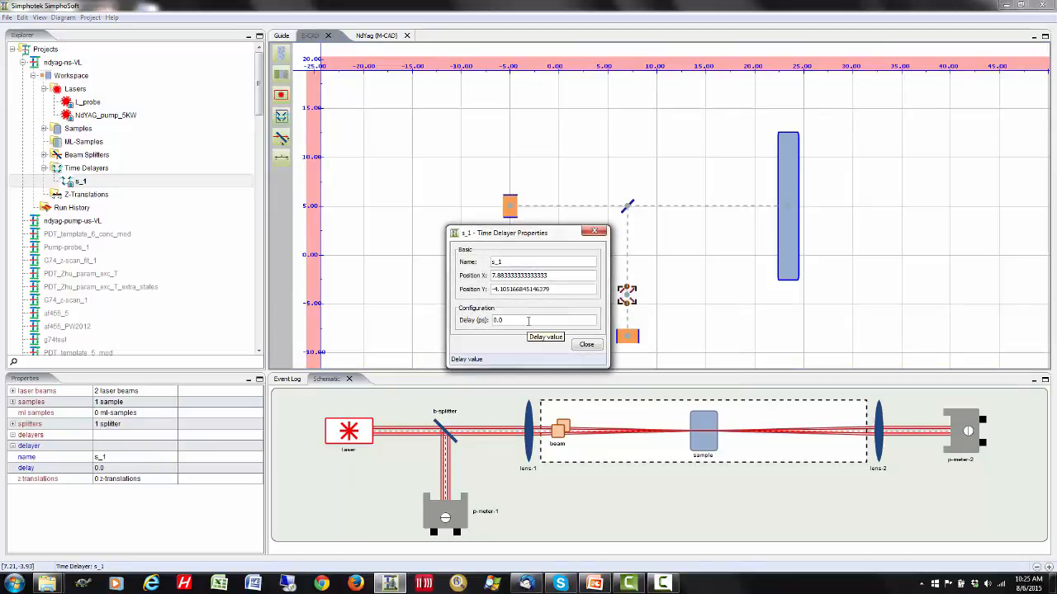
click(586, 345)
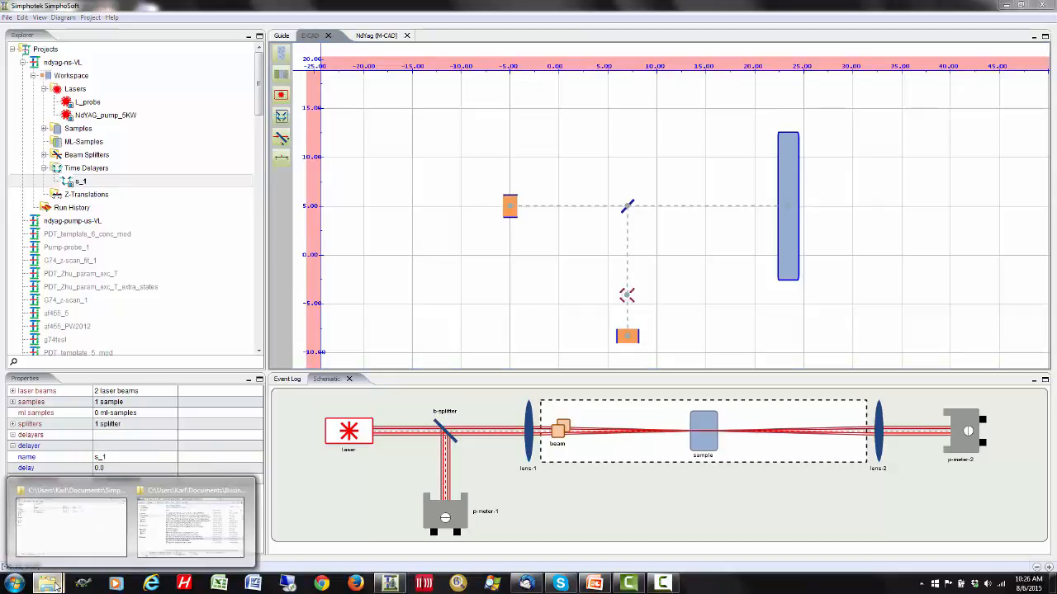
- Switch to Windows Explorer, check the runtime-VL folder inside ndyag-pump-us-VL, and copy that folder
click(82, 537)
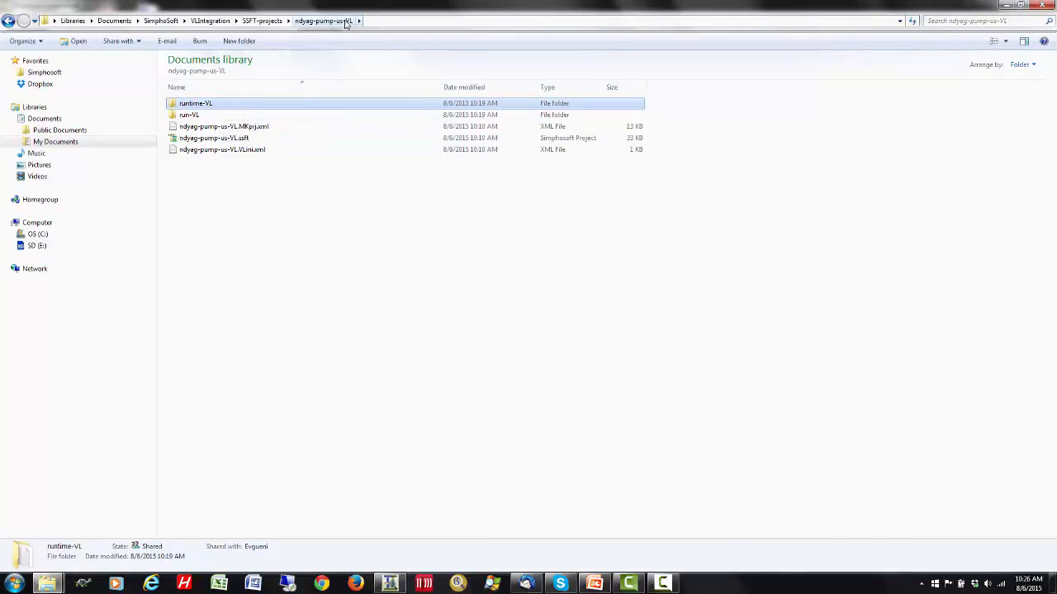
double_click(232, 105)
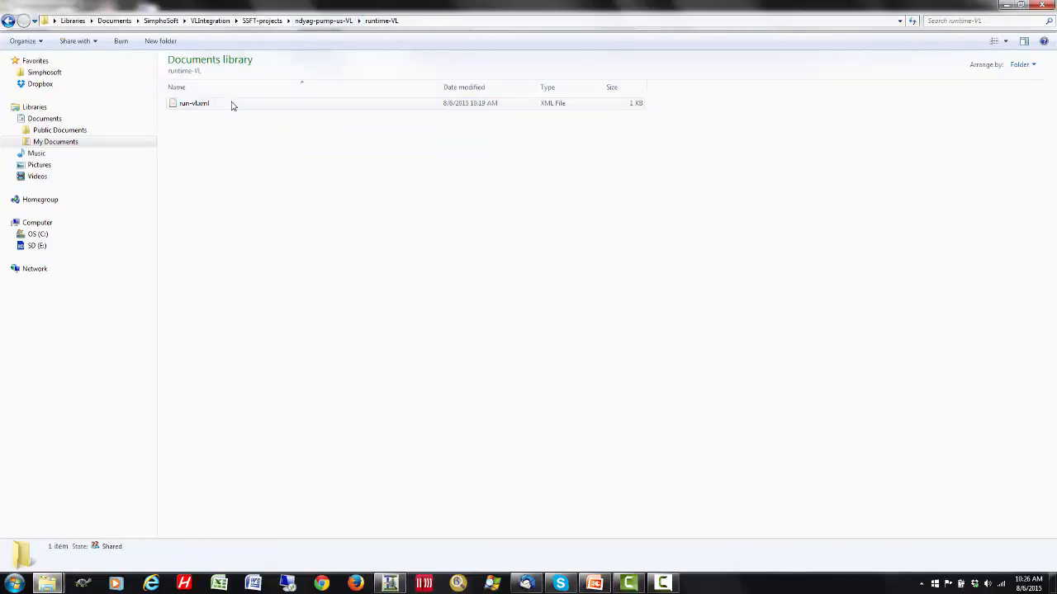
click(8, 20)
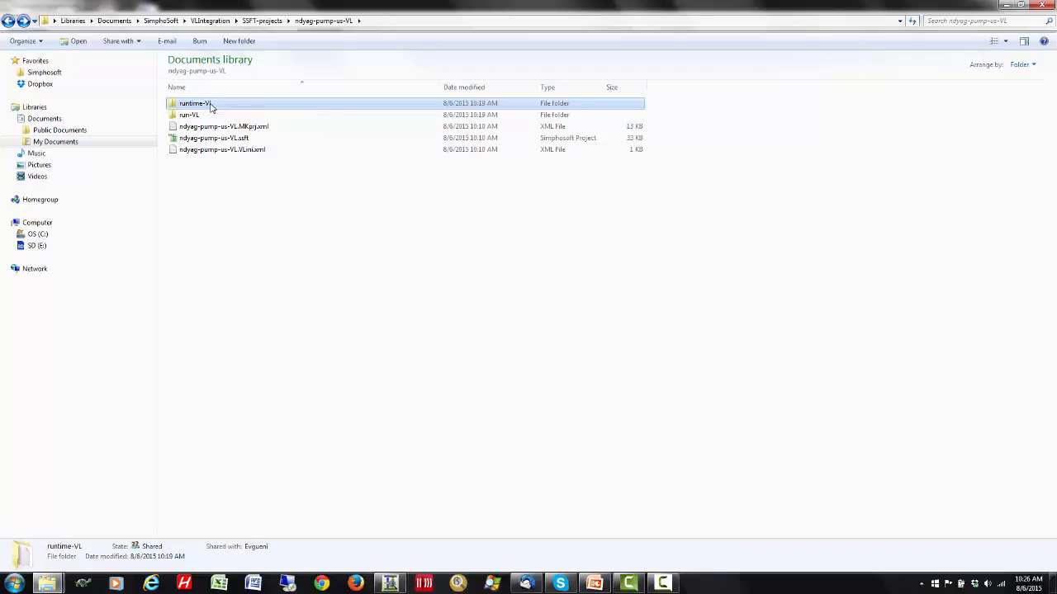
right_click(211, 105)
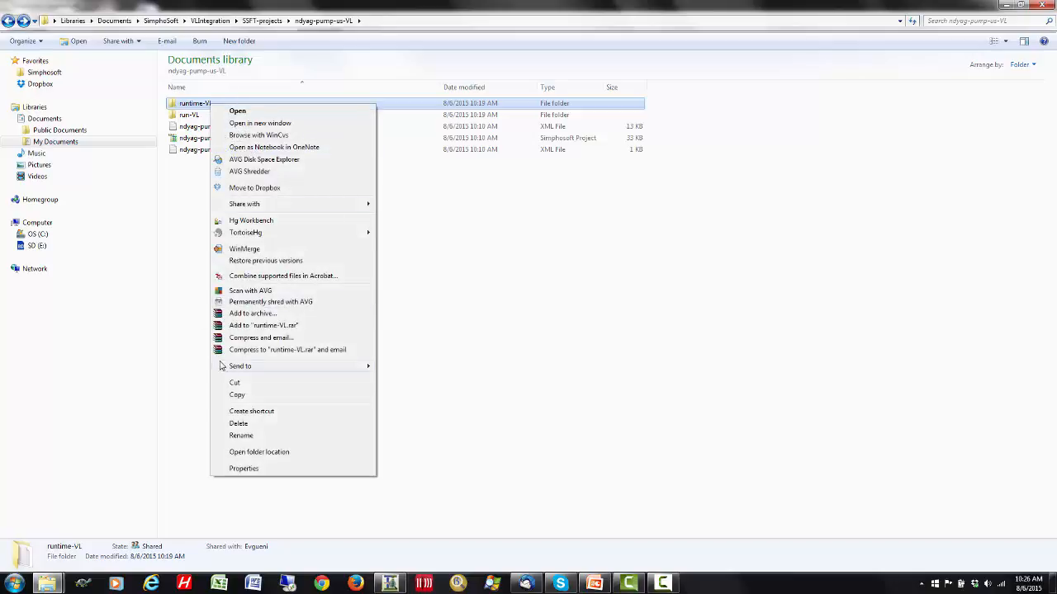
click(363, 395)
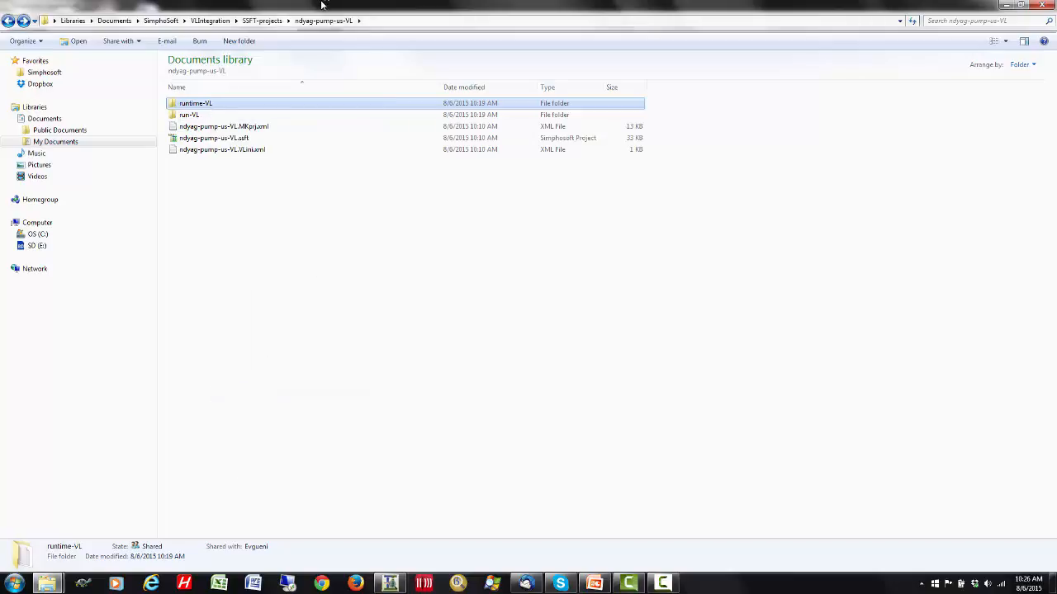
- Paste the copied runtime-VL folder into the ndyag-ns-VL folder inside SSFT-projects
click(262, 20)
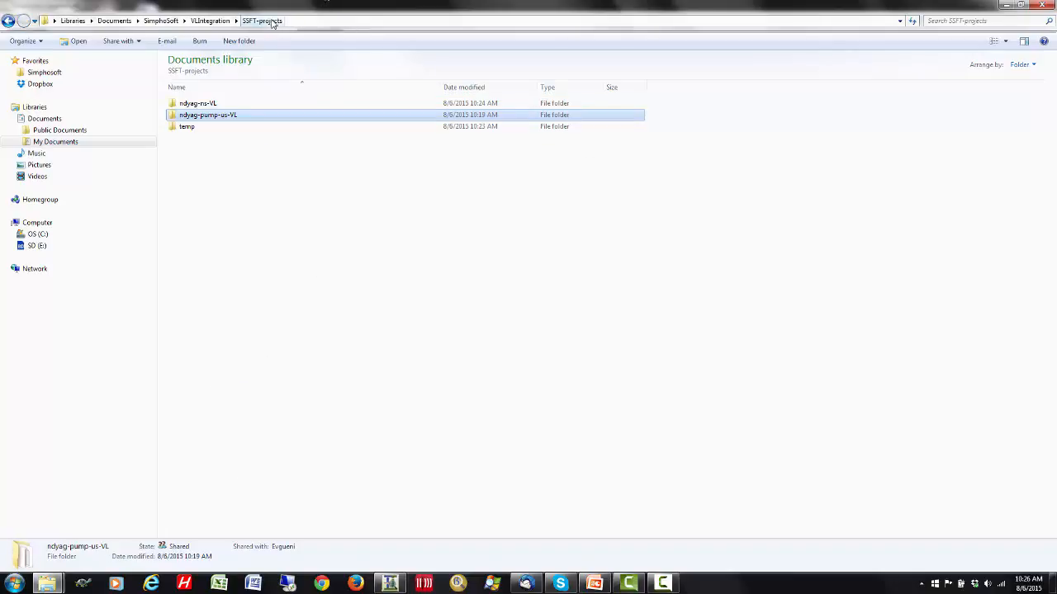
double_click(210, 107)
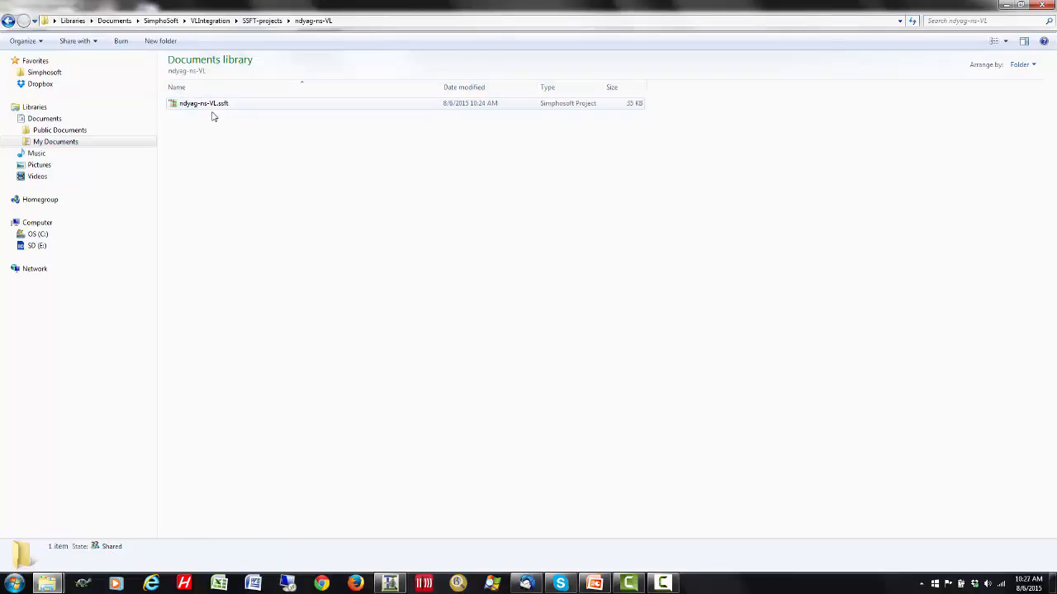
right_click(222, 133)
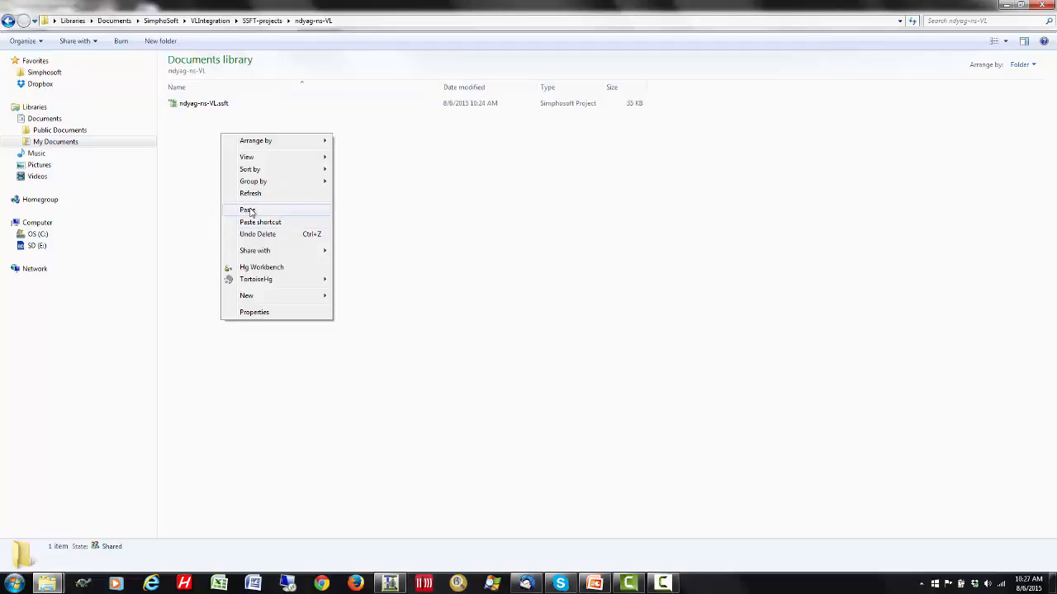
click(248, 211)
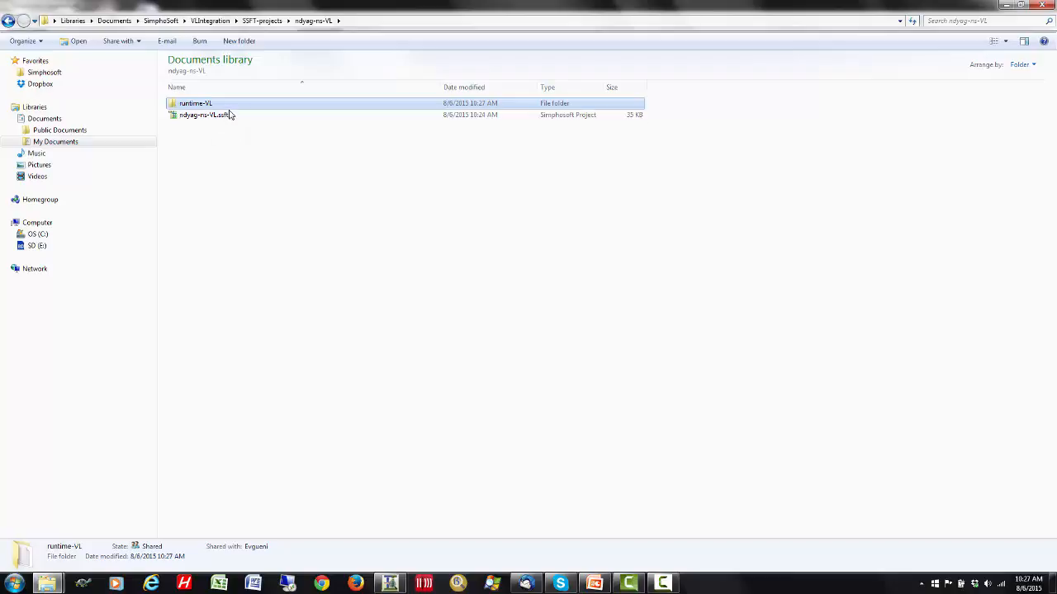
- Return to SimphoSoft and start a customized export of ndyag-ns-VL to VirtualLab with the run name run-VL
double_click(229, 115)
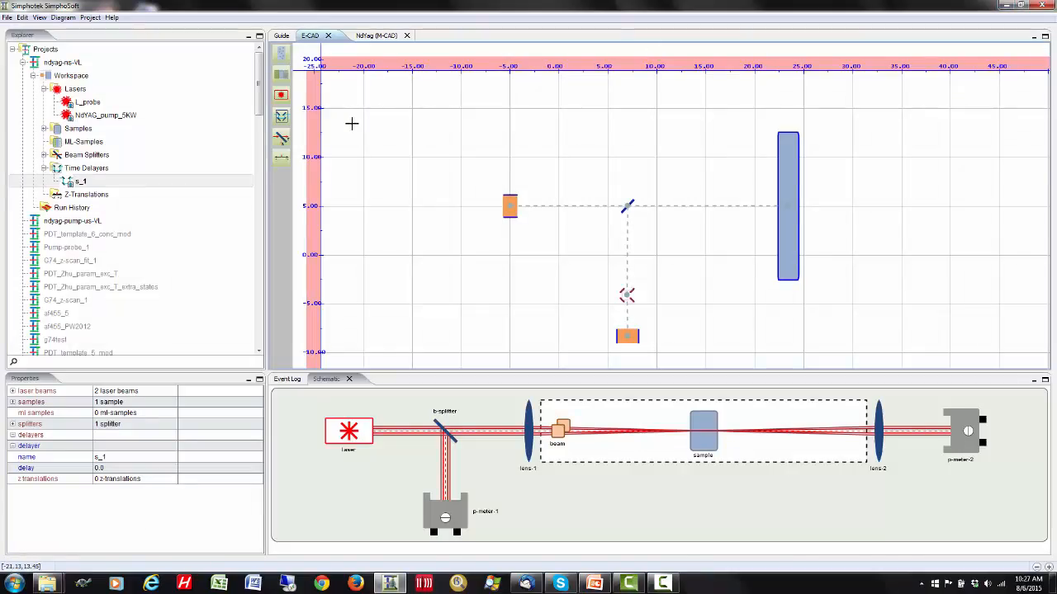
click(6, 19)
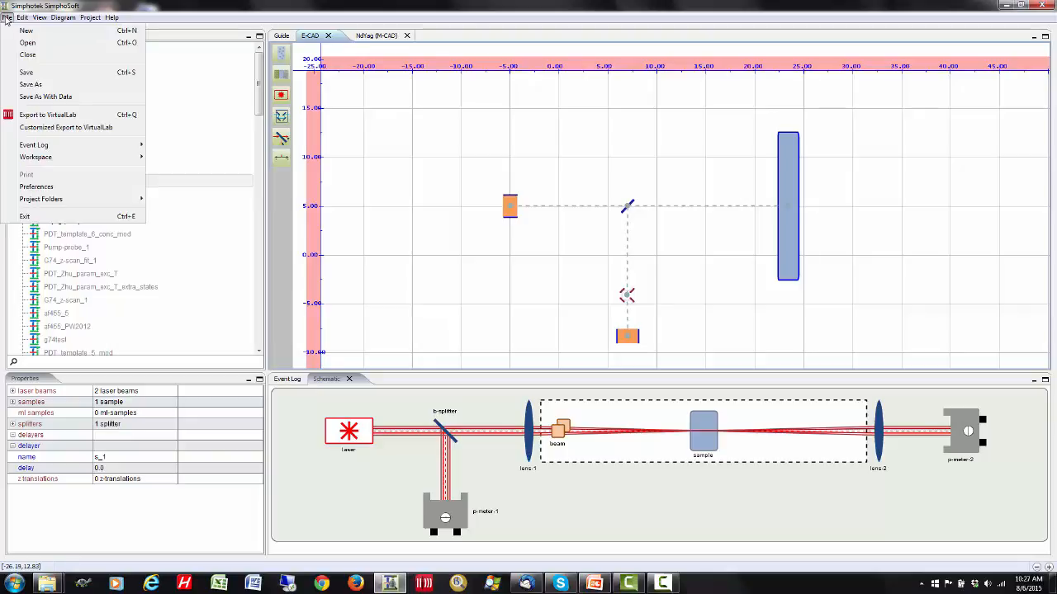
click(57, 129)
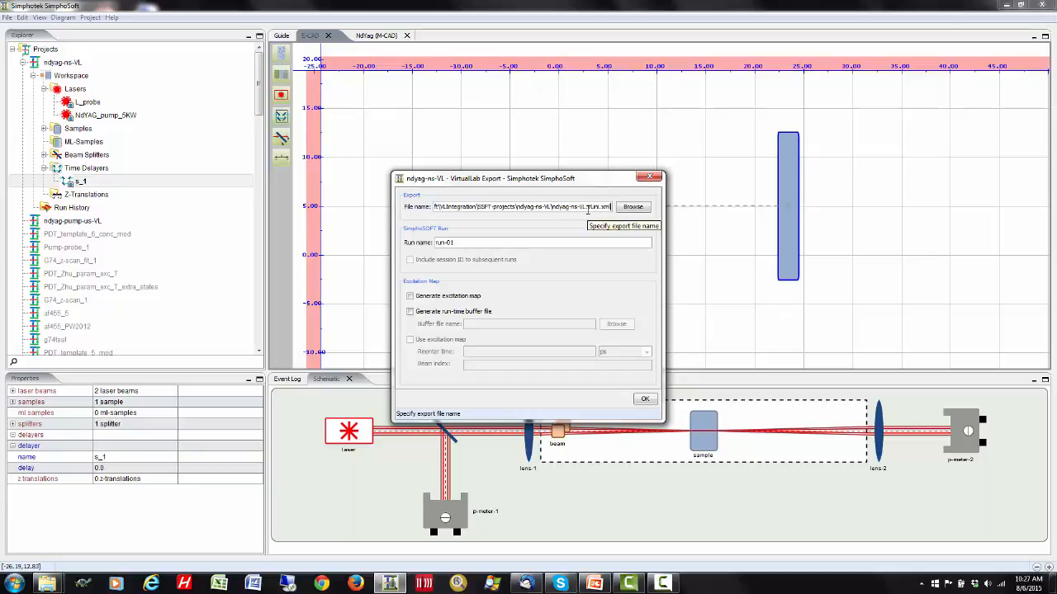
click(463, 241)
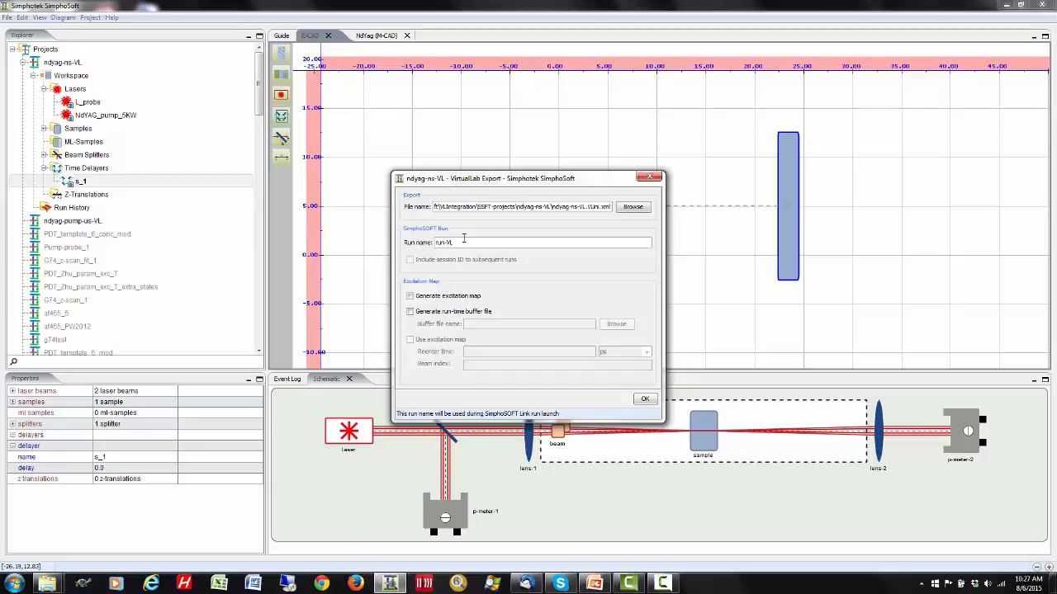
- Enable generating the excitation map and the run-time buffer file, using run-vl.xml from the runtime-VL folder as the buffer file
click(410, 297)
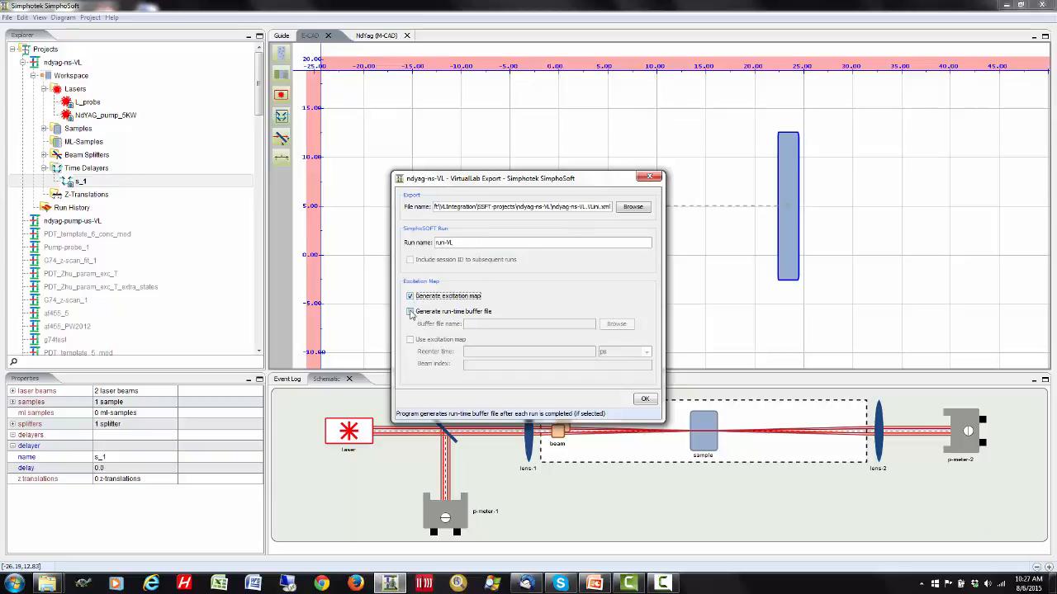
click(410, 312)
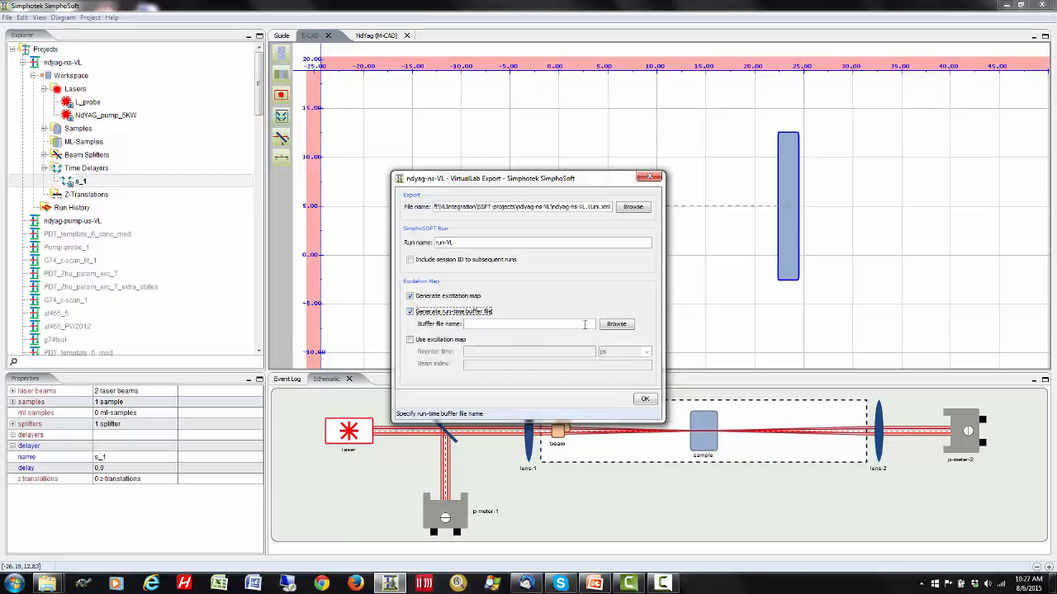
click(617, 324)
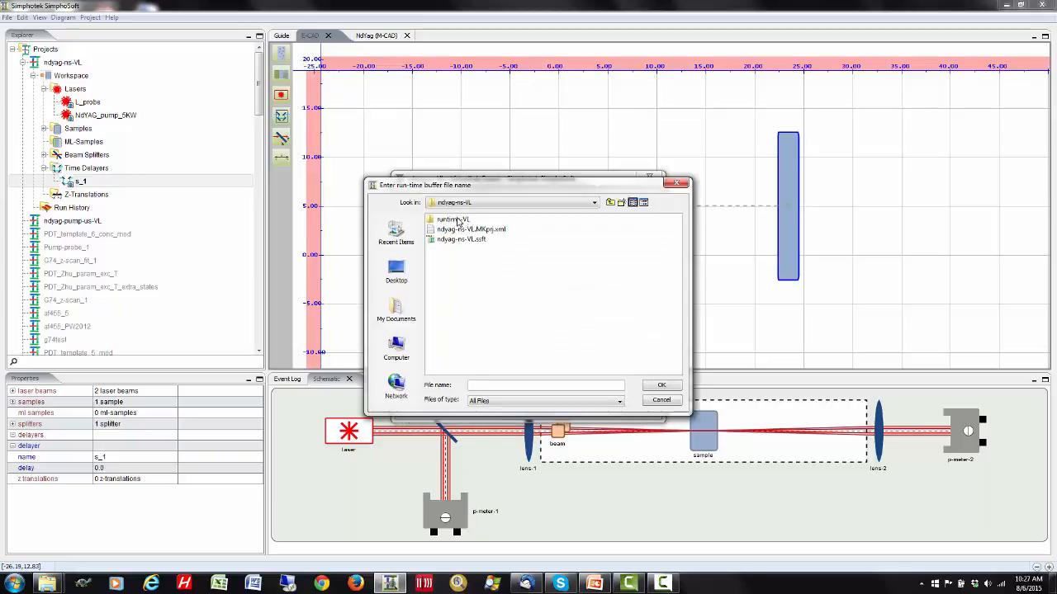
double_click(458, 221)
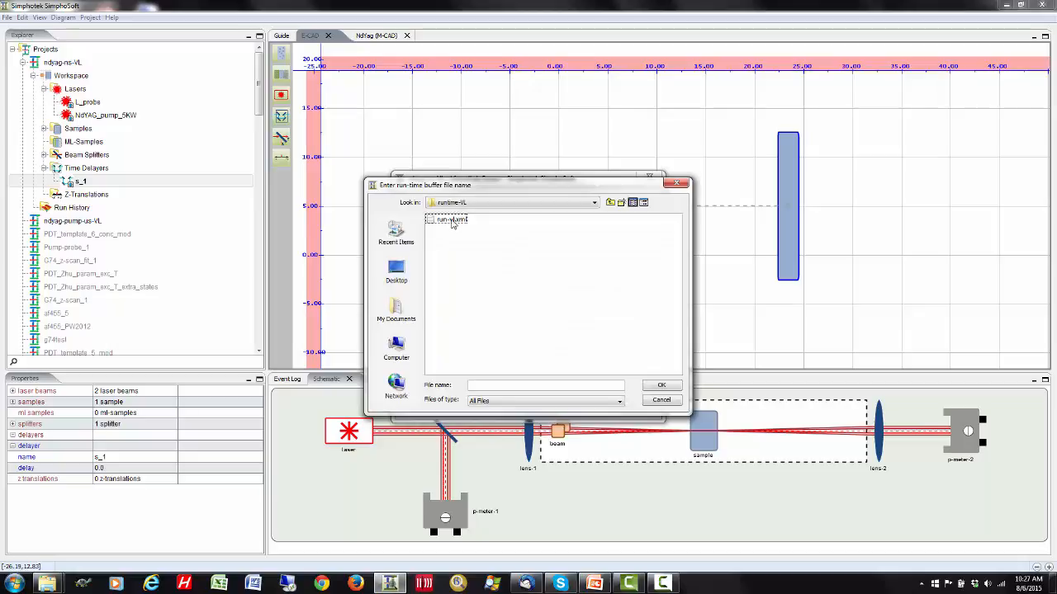
click(452, 221)
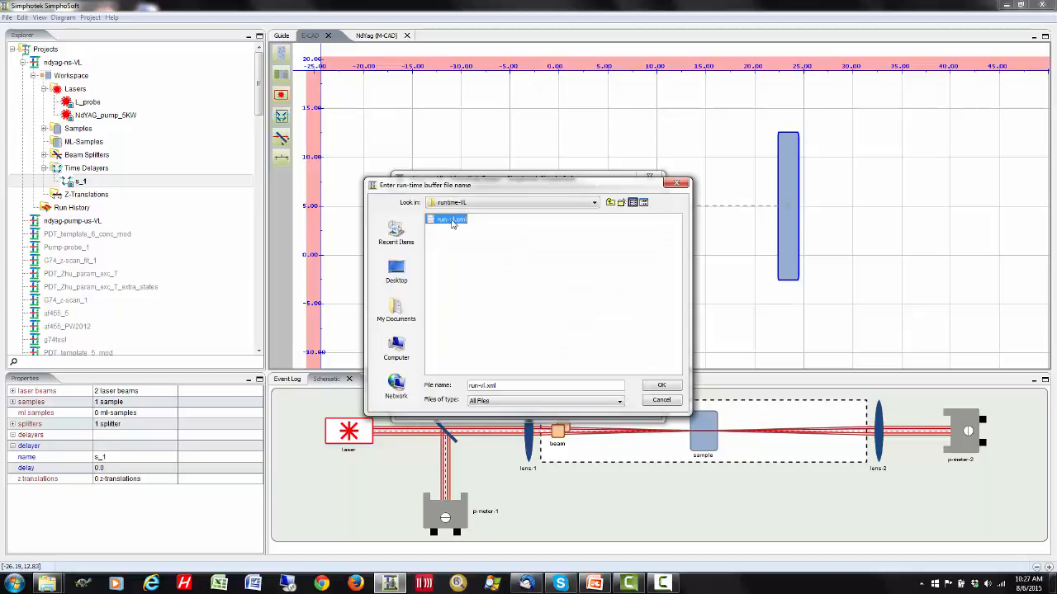
click(660, 386)
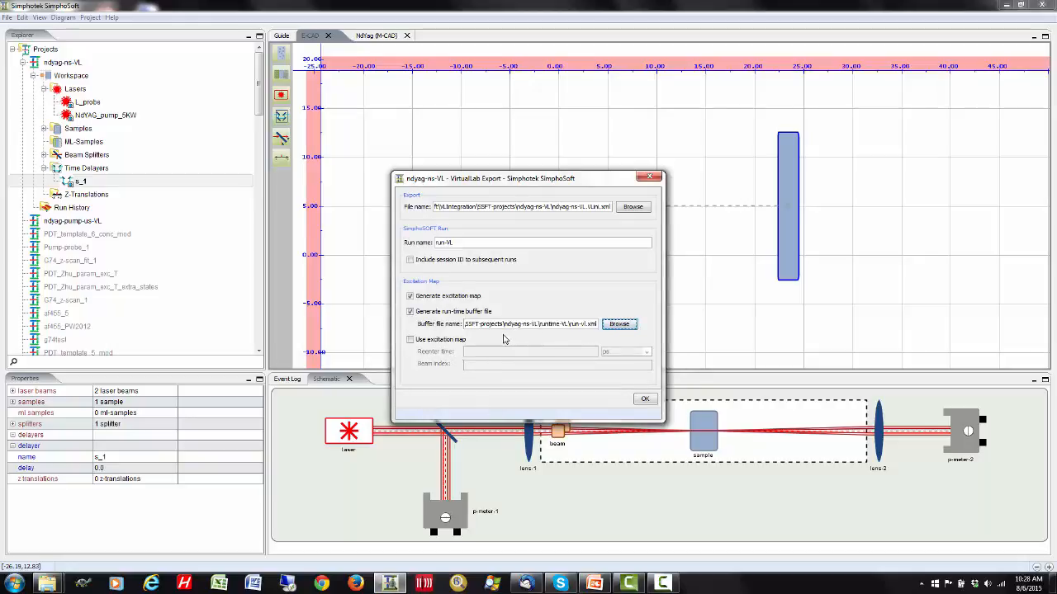
- Use the excitation map with reenter time 100 ps and beam index 0, include the session ID in subsequent runs, and save the export
click(411, 340)
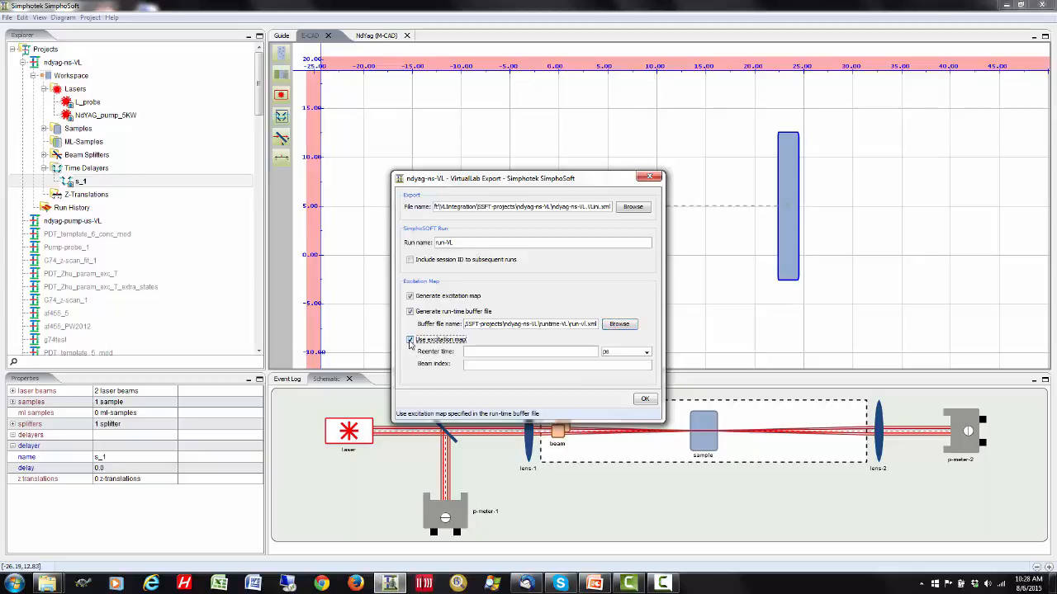
click(471, 352)
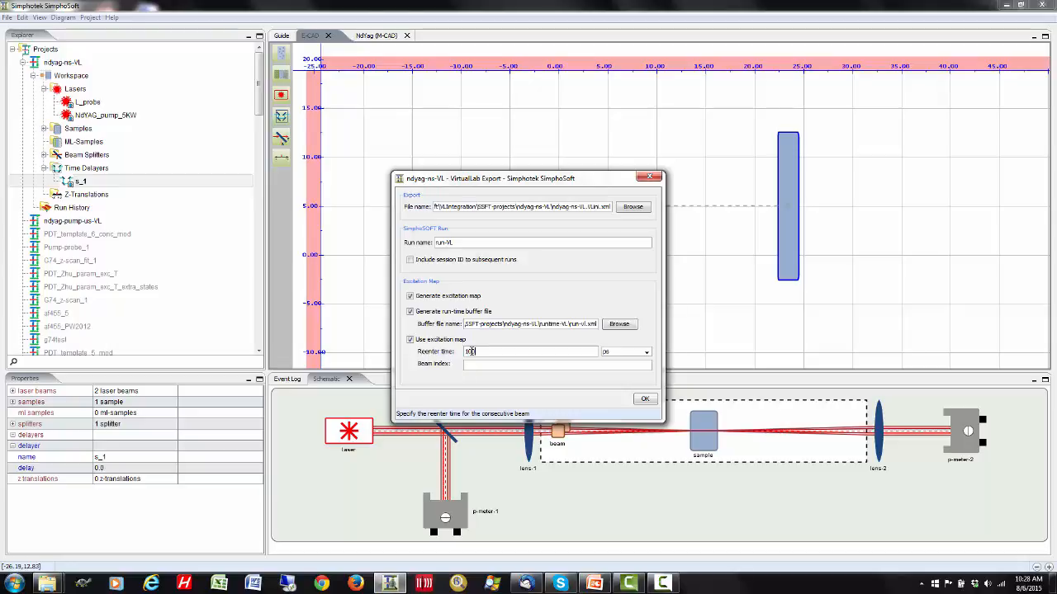
text(100)
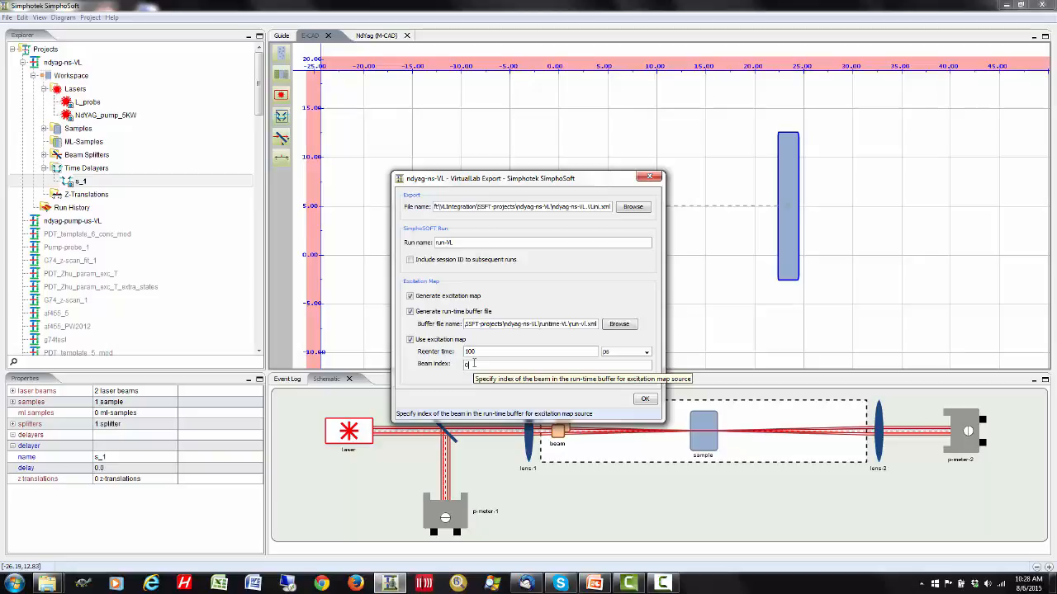
click(410, 261)
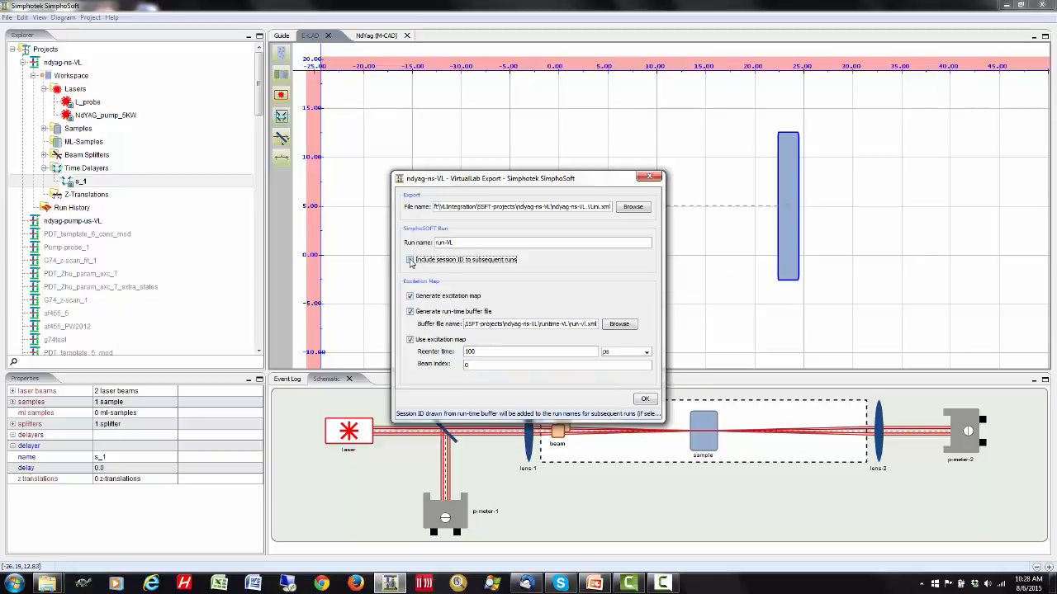
click(646, 400)
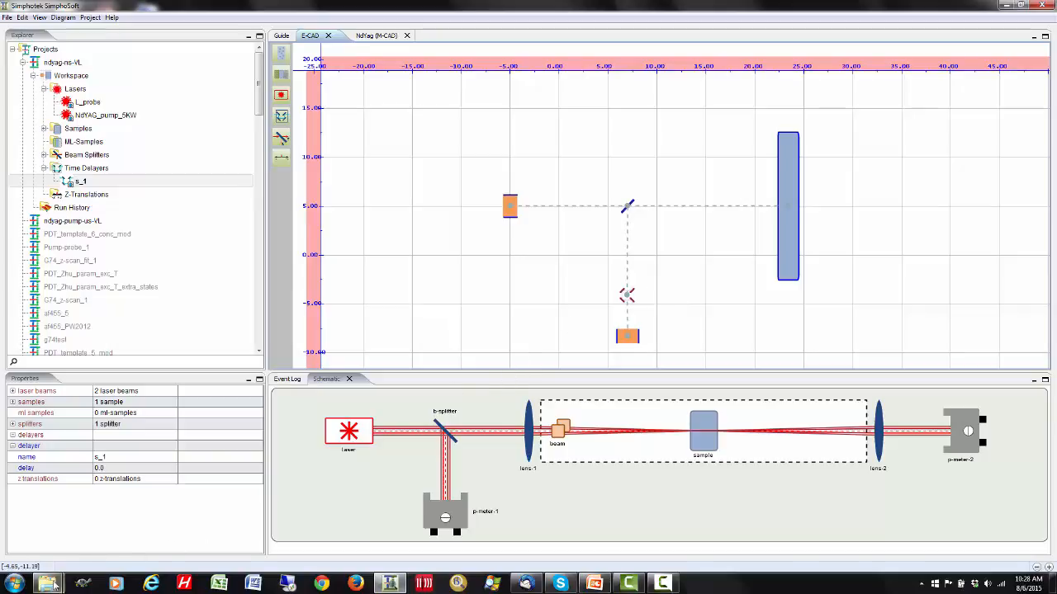
- Switch to Windows Explorer and check the exported XML files in the ndyag-ns-VL folder
mouse_move(47, 583)
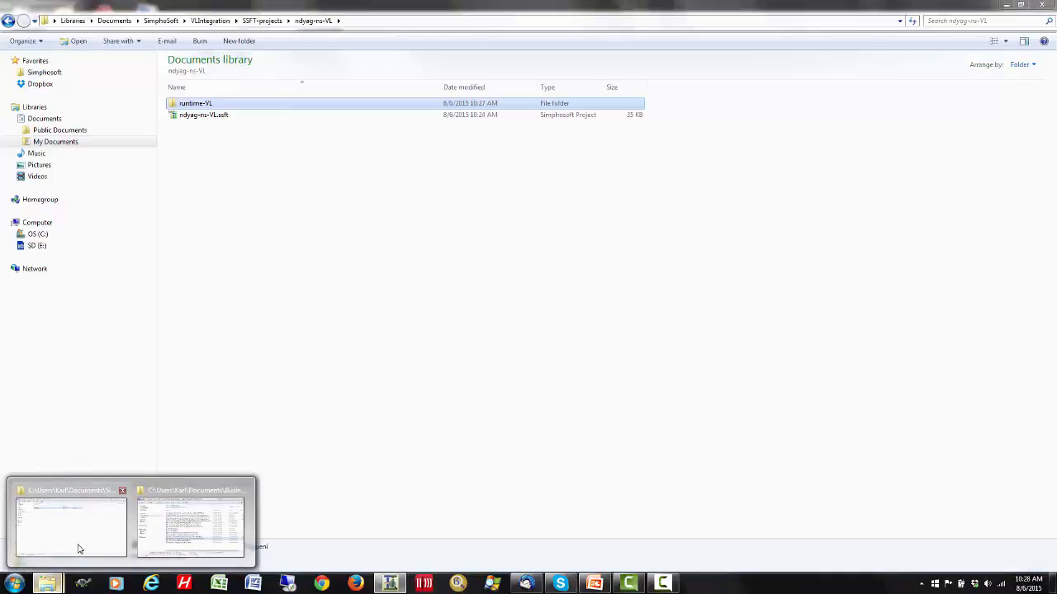
click(77, 551)
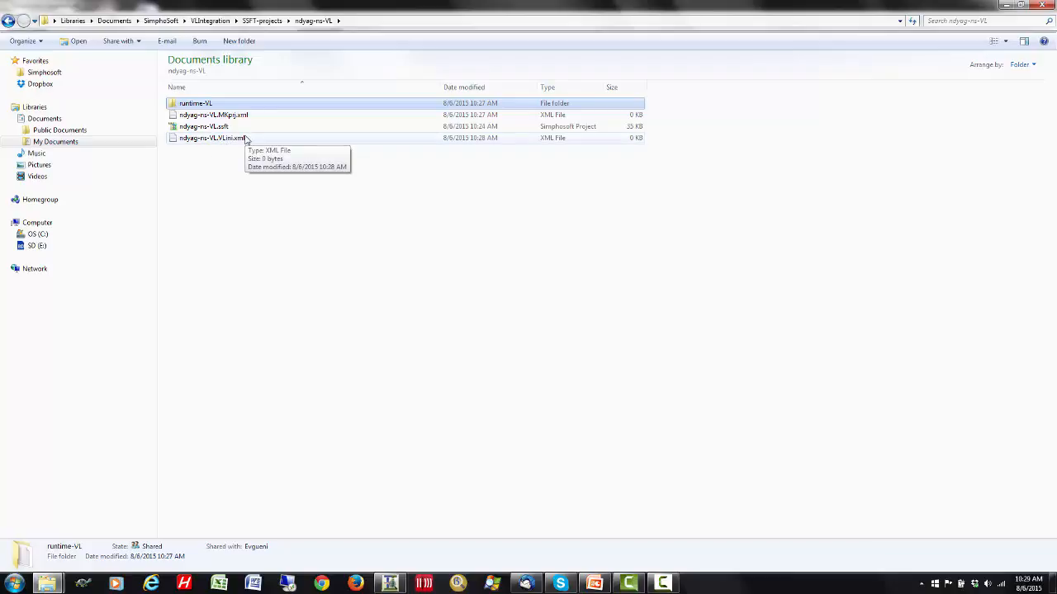
click(1006, 5)
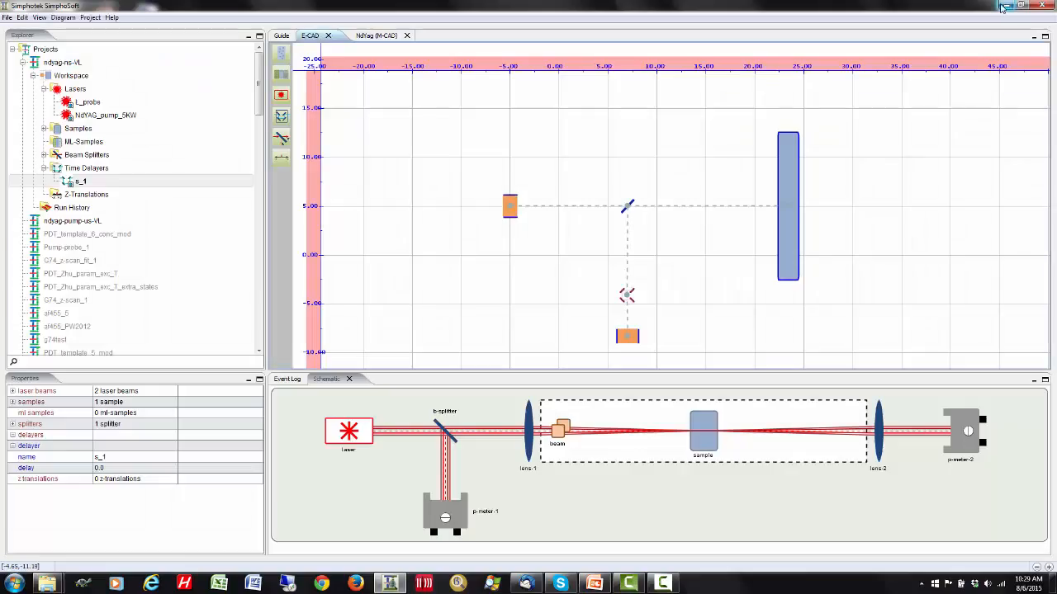
- Exit SimphoSoft, saving the current project
click(1040, 5)
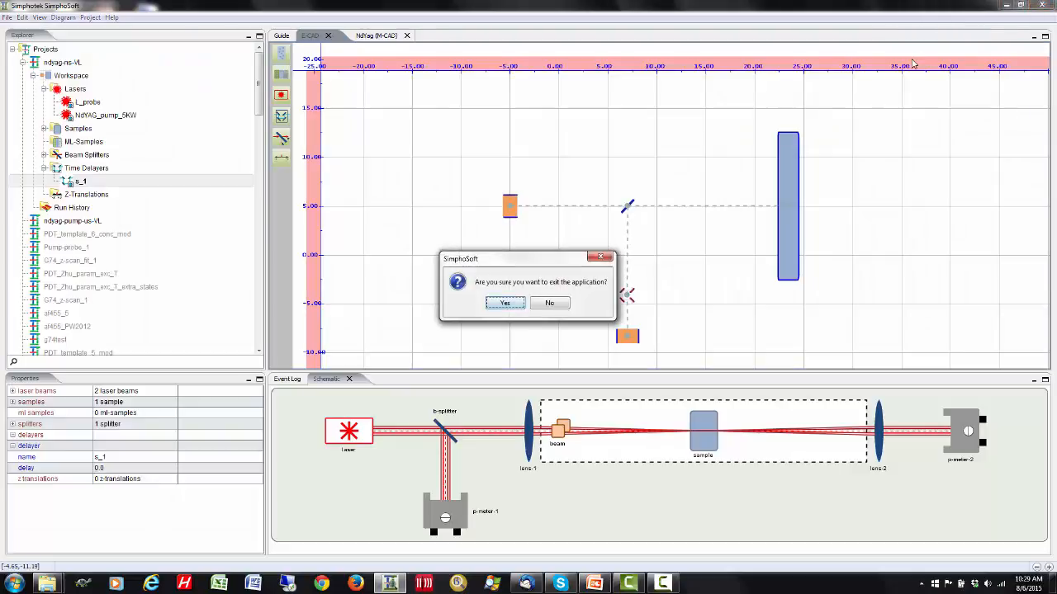
click(505, 303)
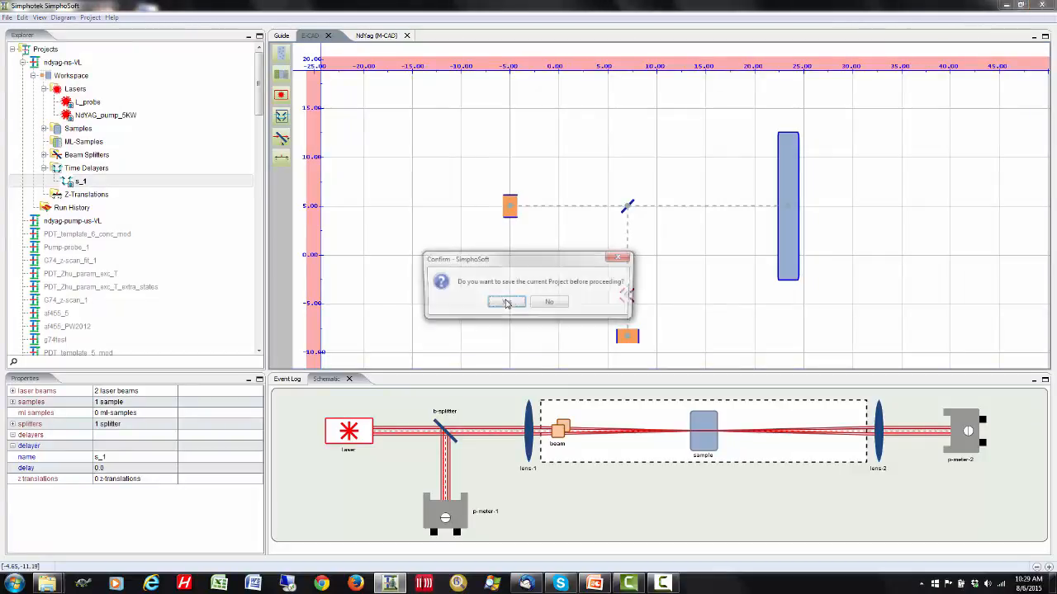
click(506, 303)
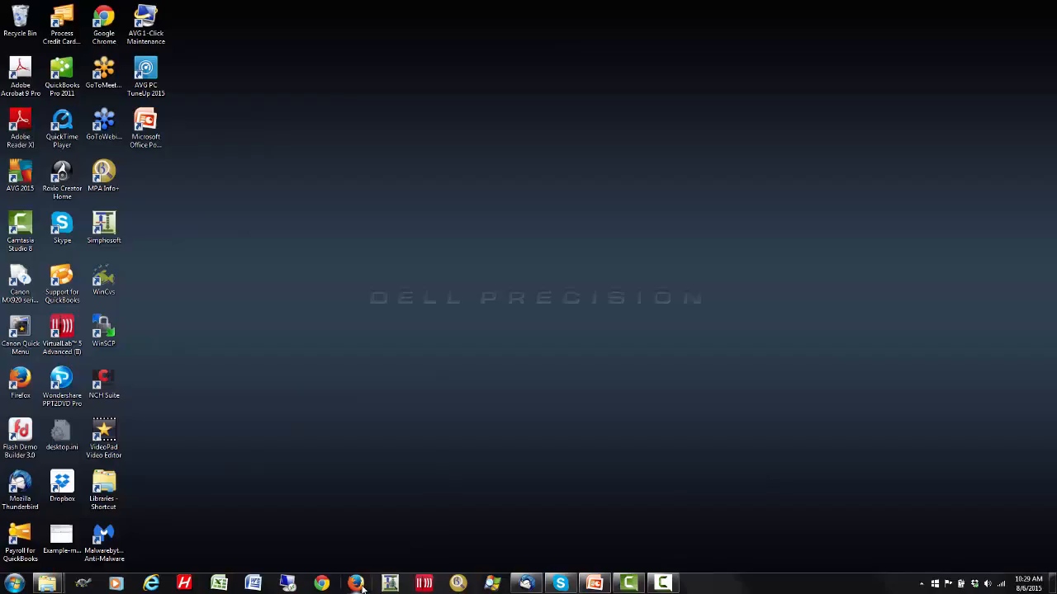
- Start VirtualLab, open ringres_wSSFTgain.amp-roundtrip.lpd from the RingResonatorMPasses folder, and widen its Light Path View
click(424, 584)
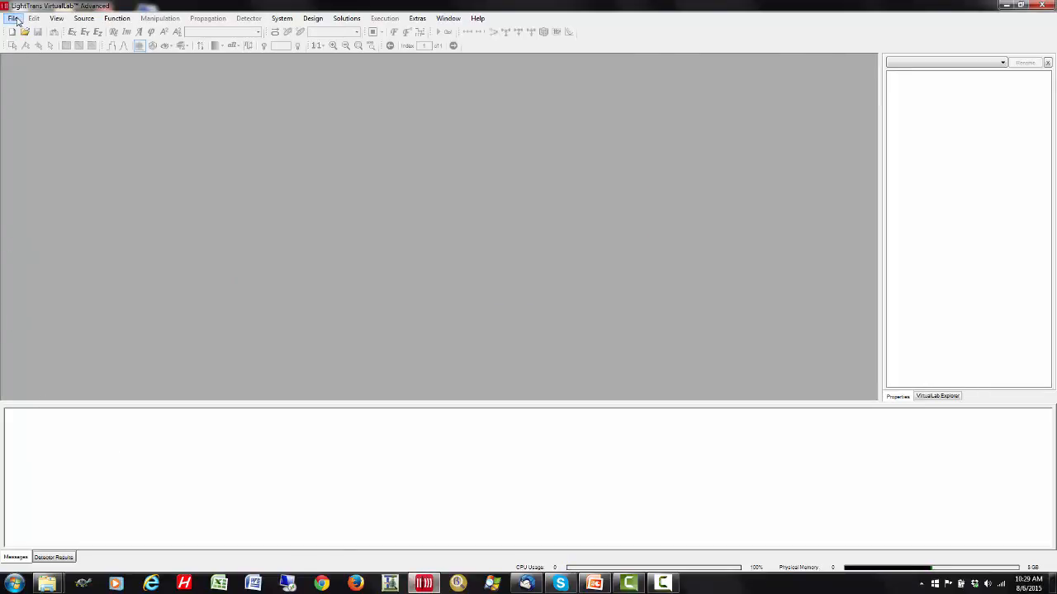
click(14, 18)
click(25, 45)
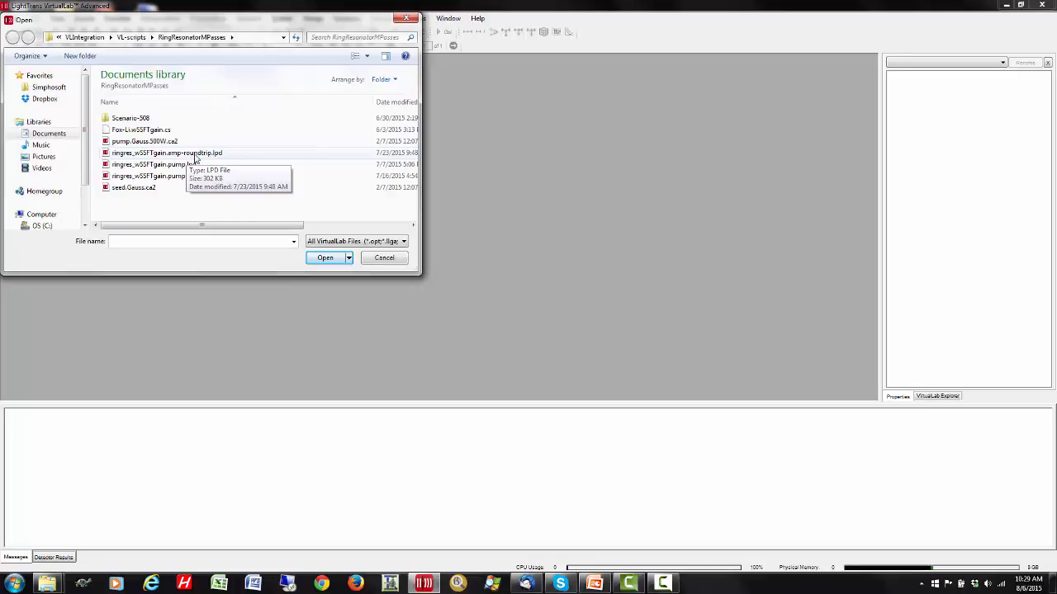
click(197, 155)
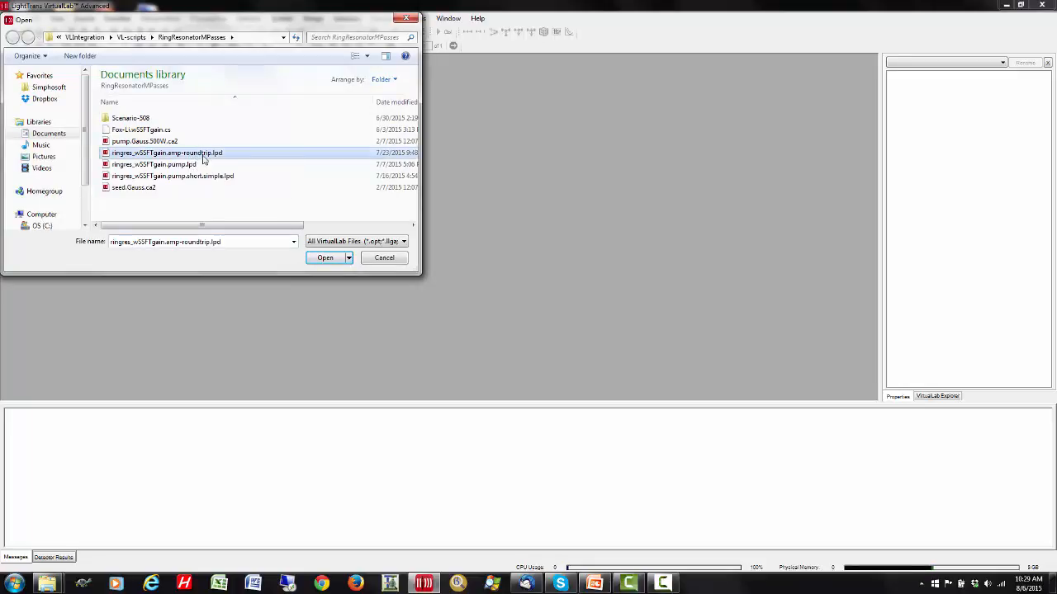
click(326, 257)
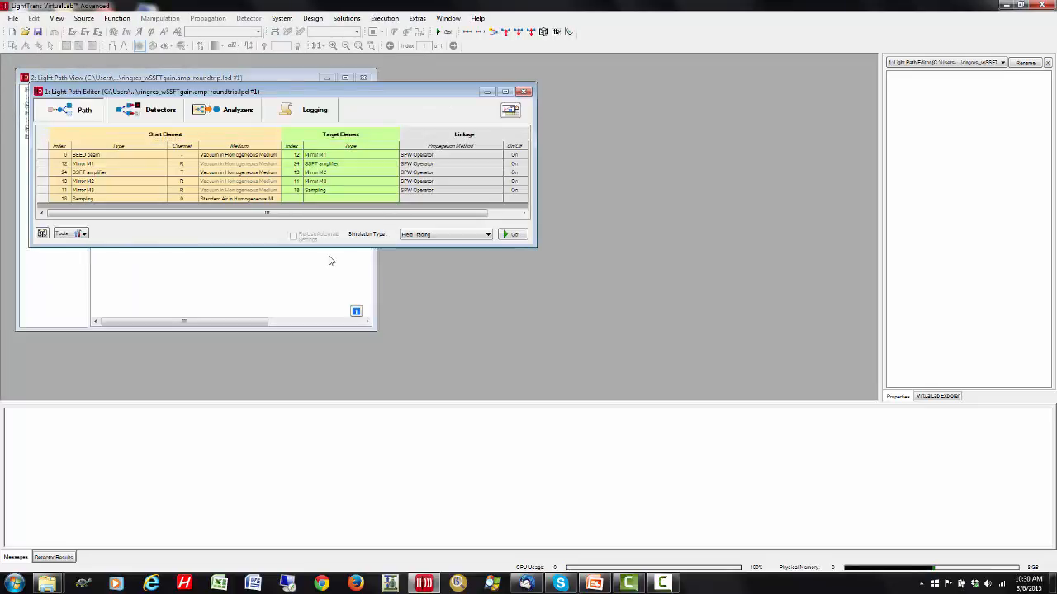
click(297, 289)
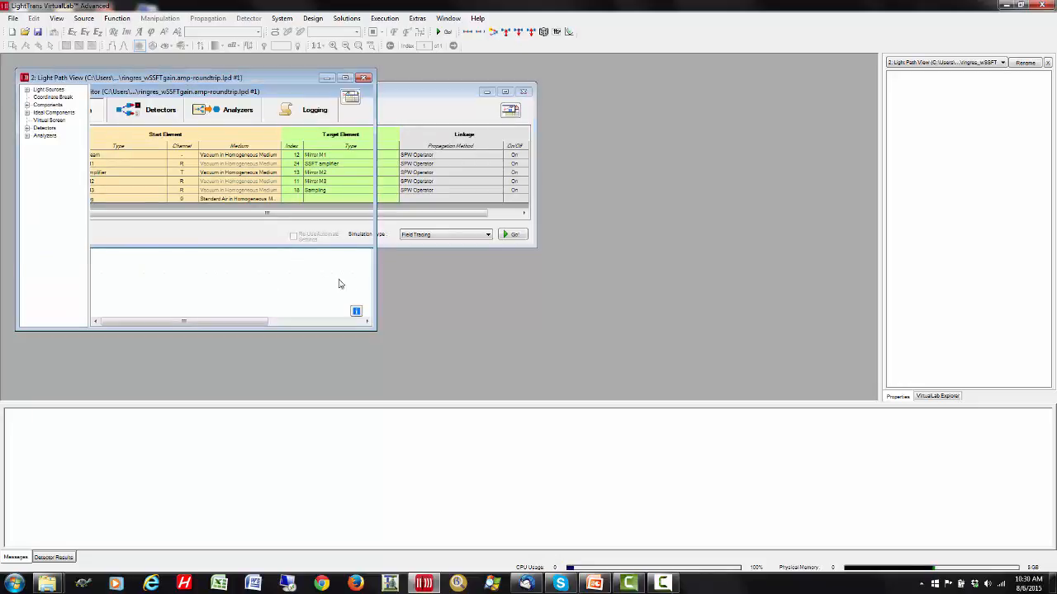
drag(375, 281, 711, 277)
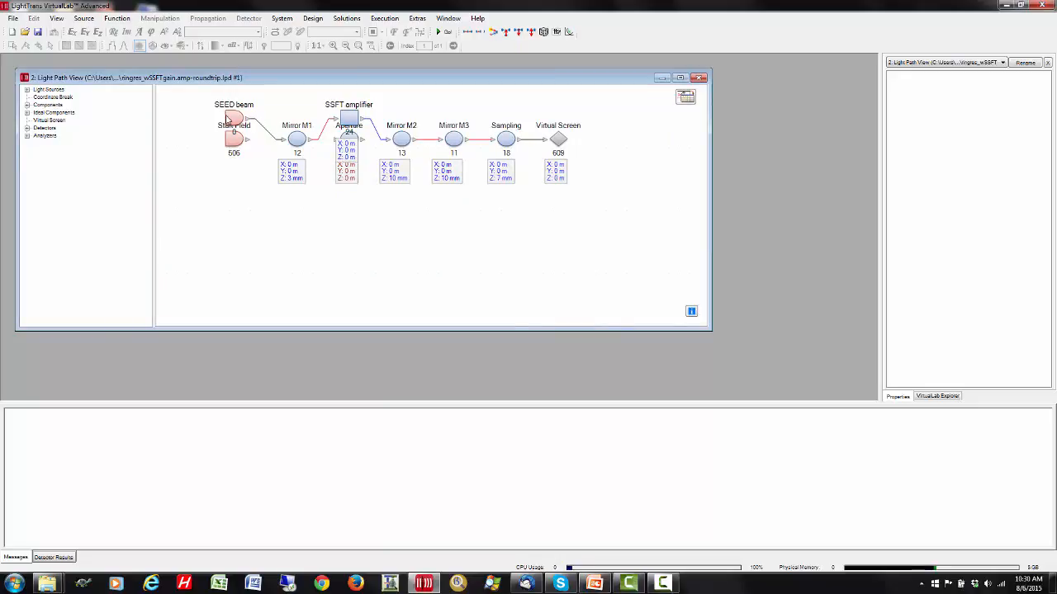
- Review the SSFT amplifier's field tracing source code, checking the path to the ndyag-ns-VL run-time parameter file
click(347, 120)
double_click(347, 119)
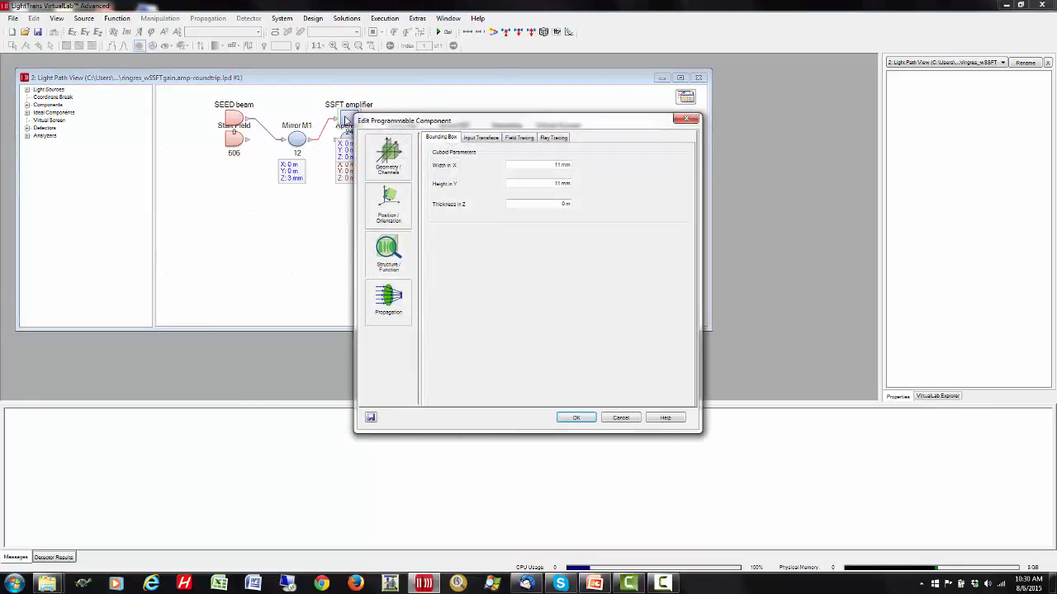
click(518, 138)
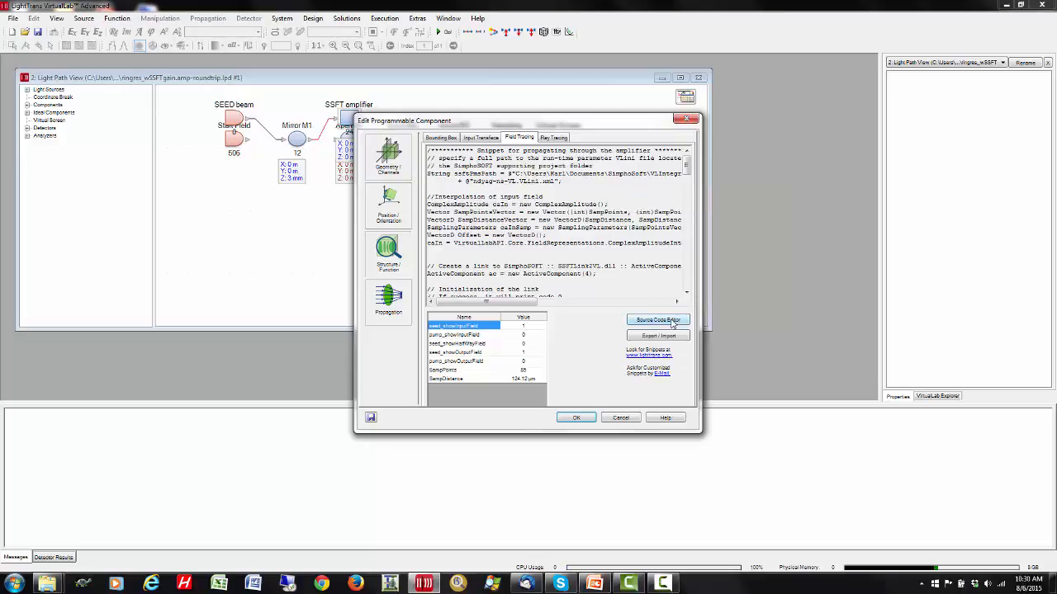
click(671, 322)
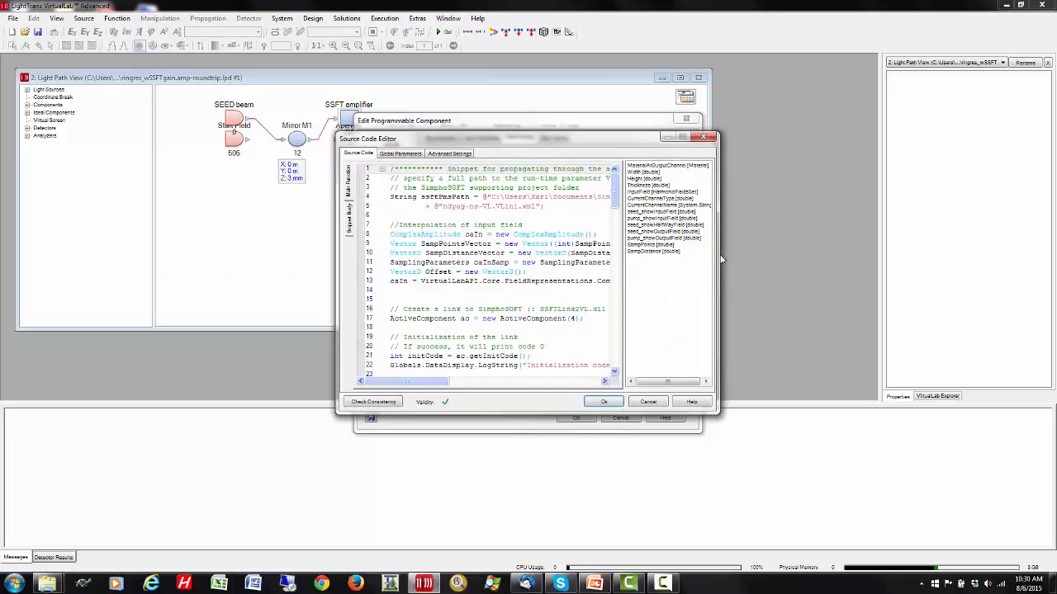
drag(719, 258, 977, 259)
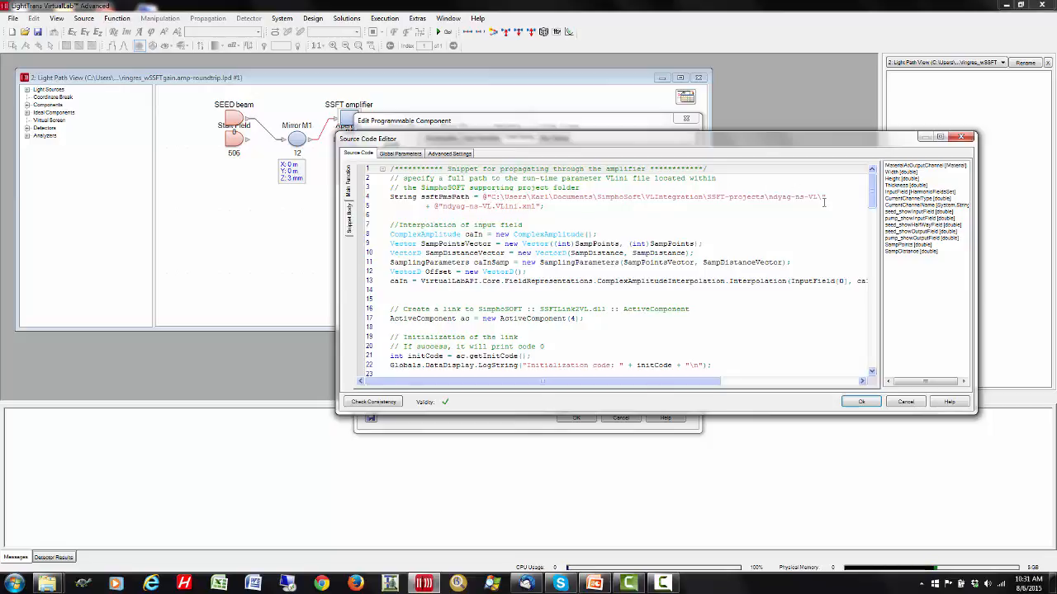
click(861, 401)
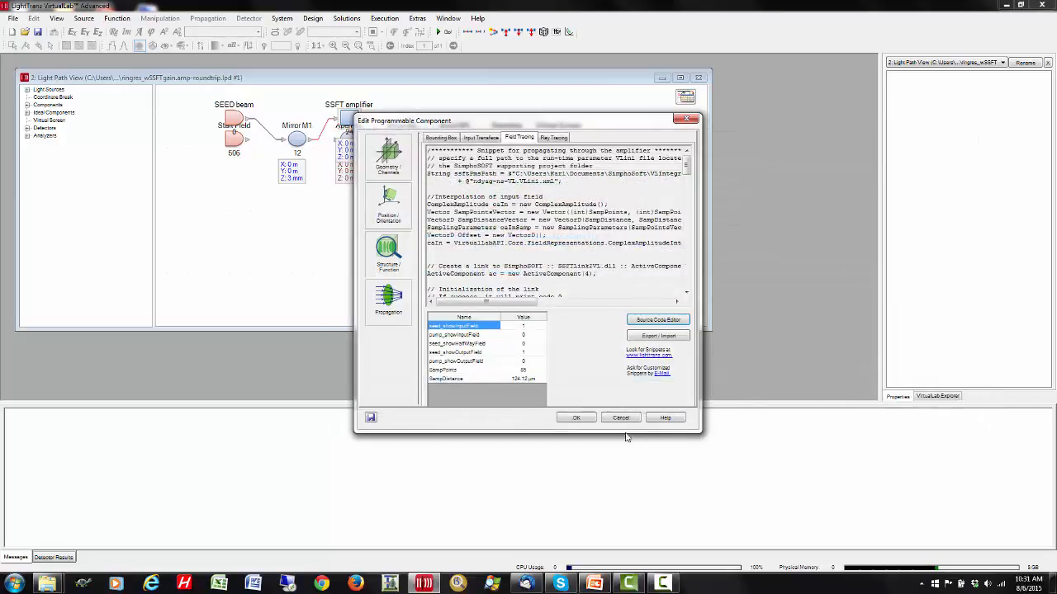
click(576, 419)
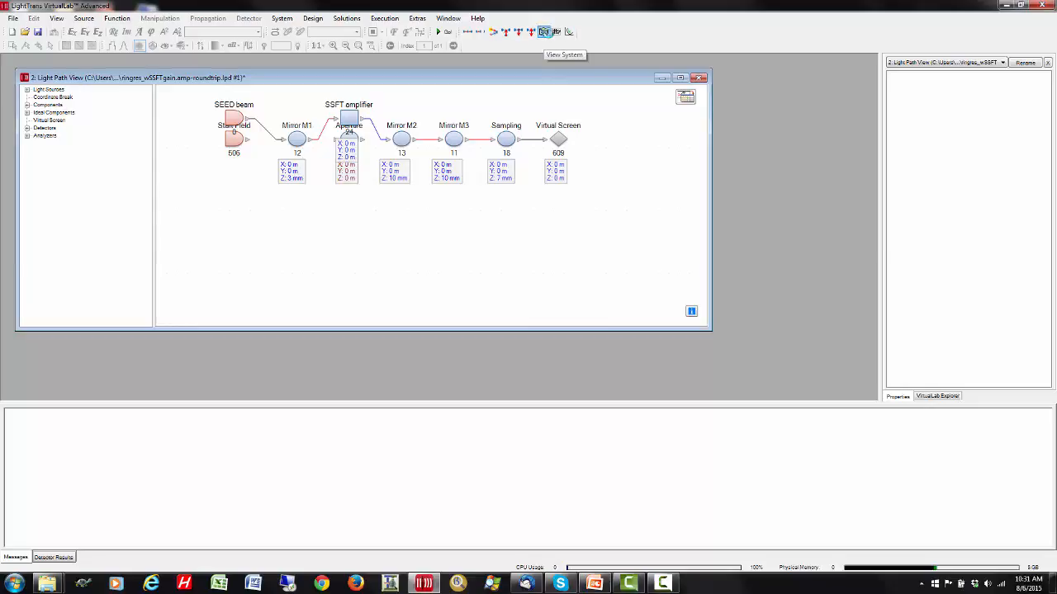
- View the optical system in 3D and rotate it to inspect the ring resonator's mirror layout
click(544, 31)
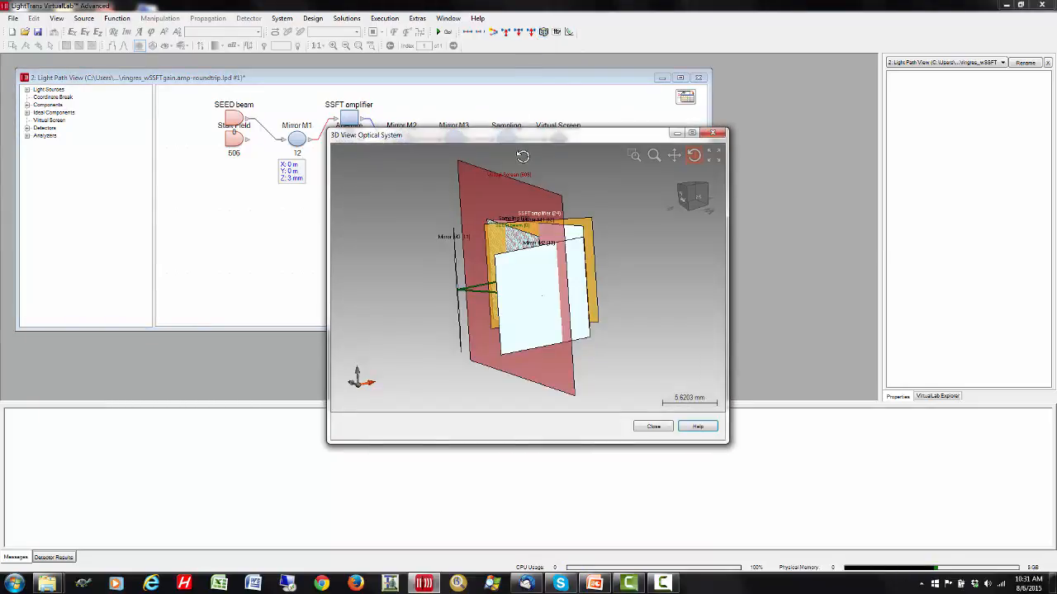
drag(611, 194, 583, 246)
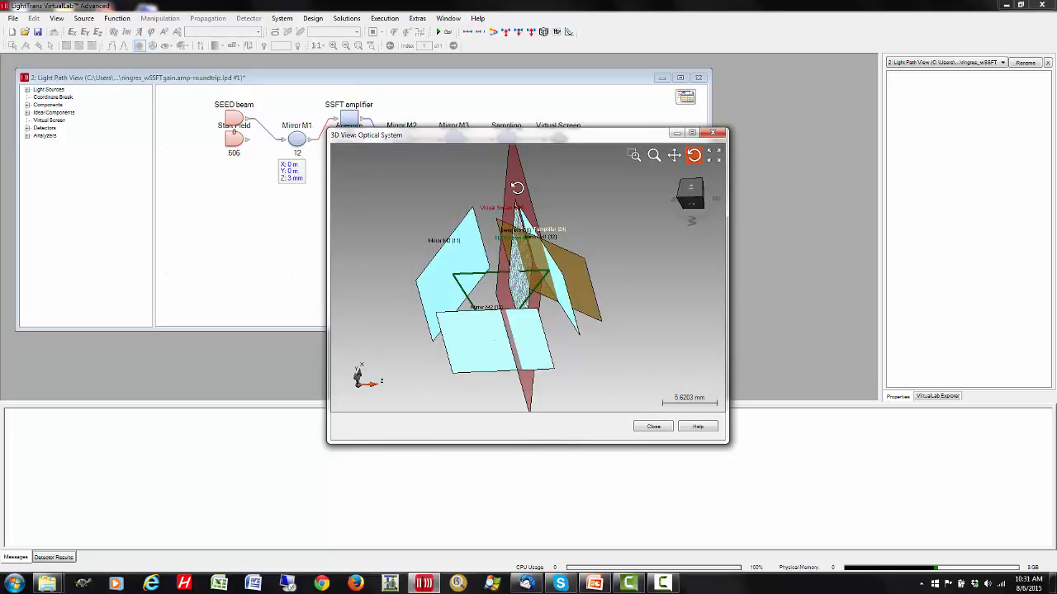
click(653, 427)
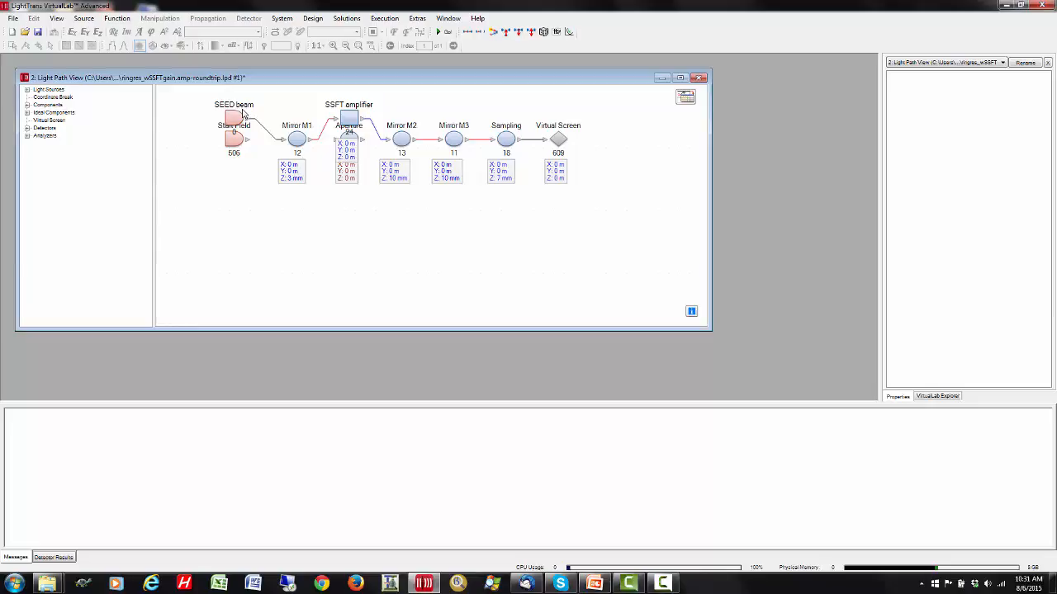
- Open the pump beam field file pump.Gauss.500W.ca2 from the RingResonatorMPasses folder
click(14, 18)
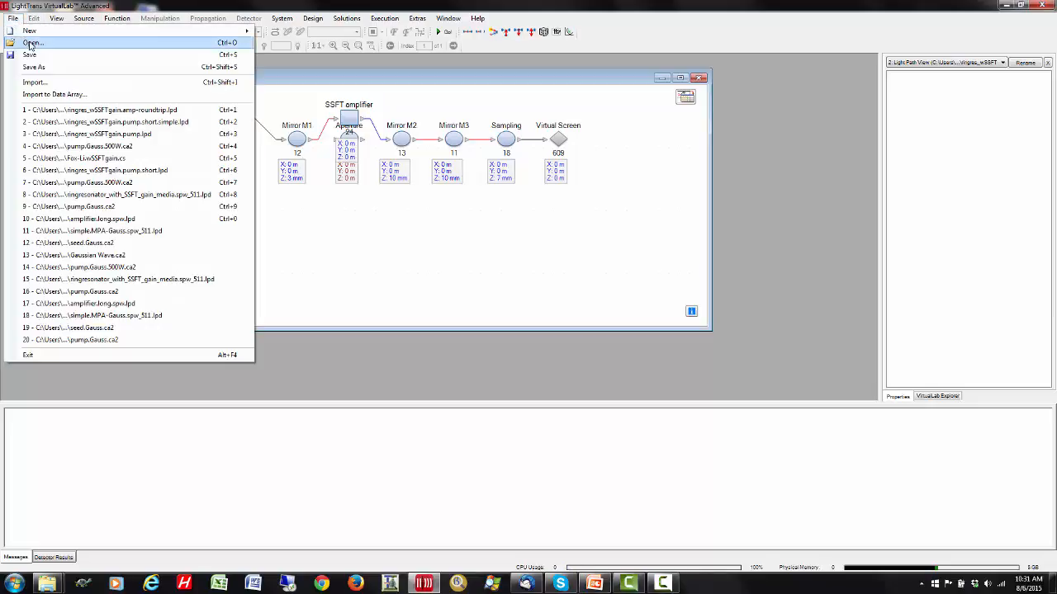
click(33, 43)
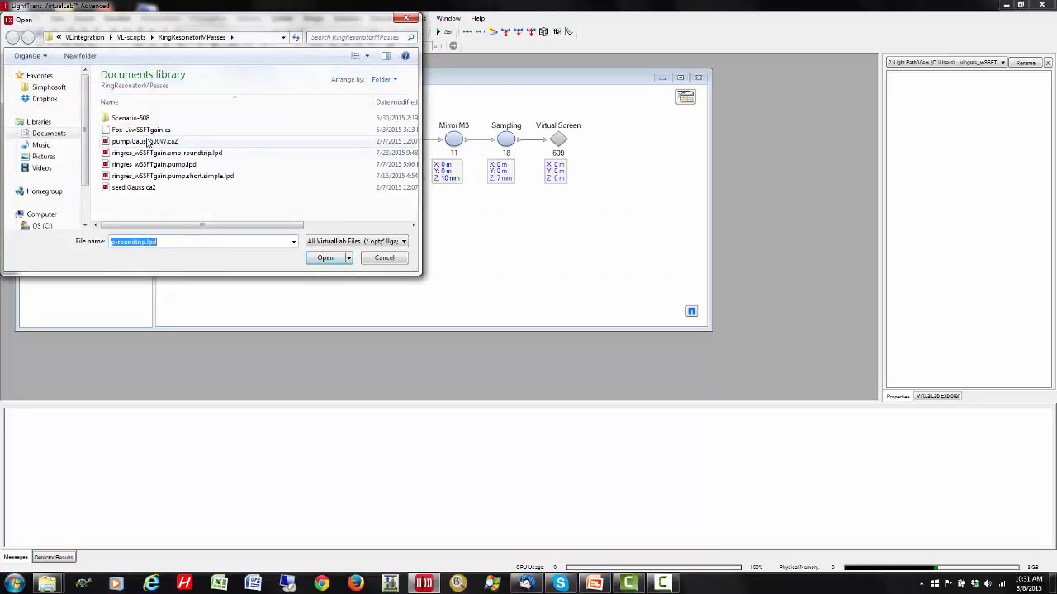
click(148, 141)
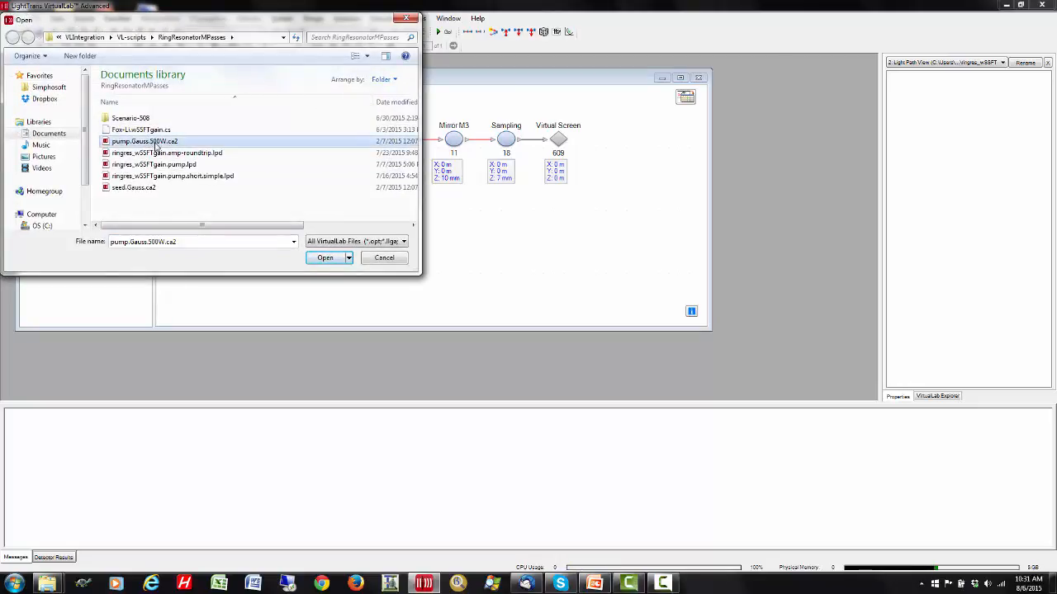
click(325, 258)
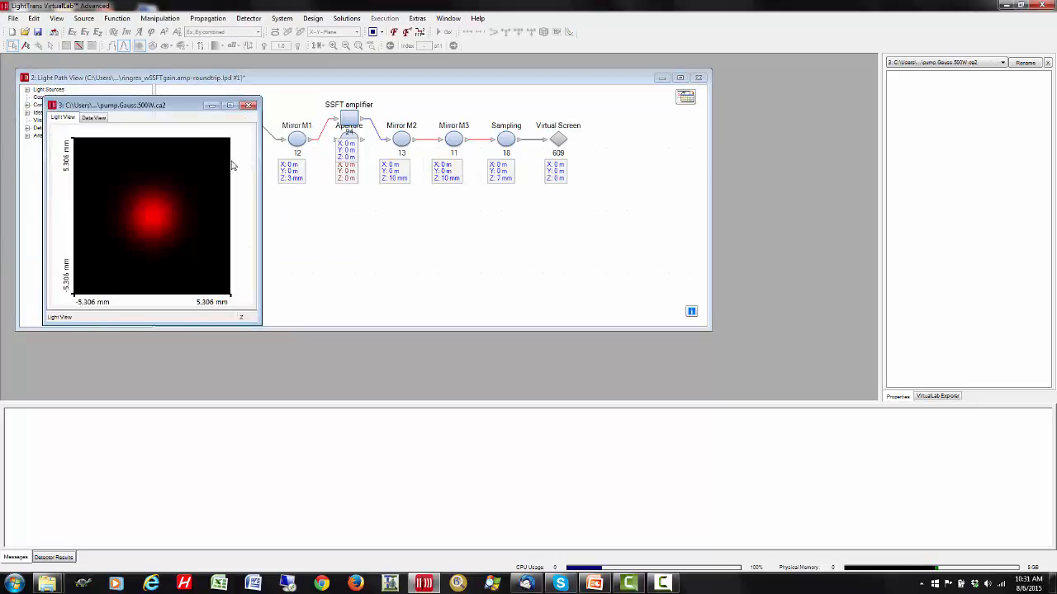
- Open the Fox-Li.wSSFTgain.cs module from the RingResonatorMPasses folder beside the pump field and review its simulation settings
drag(174, 107, 141, 82)
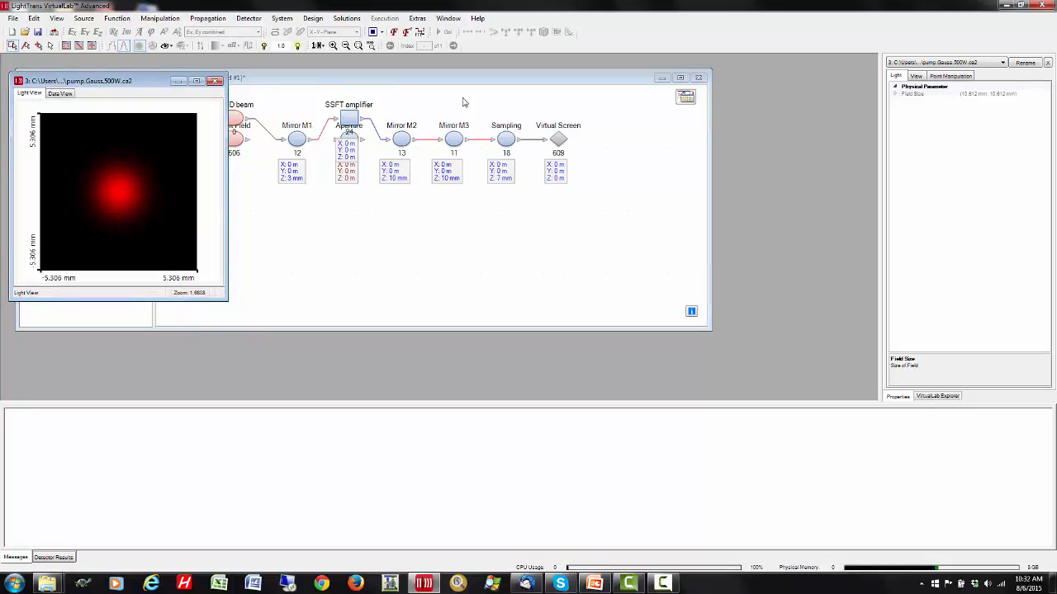
click(13, 19)
click(33, 45)
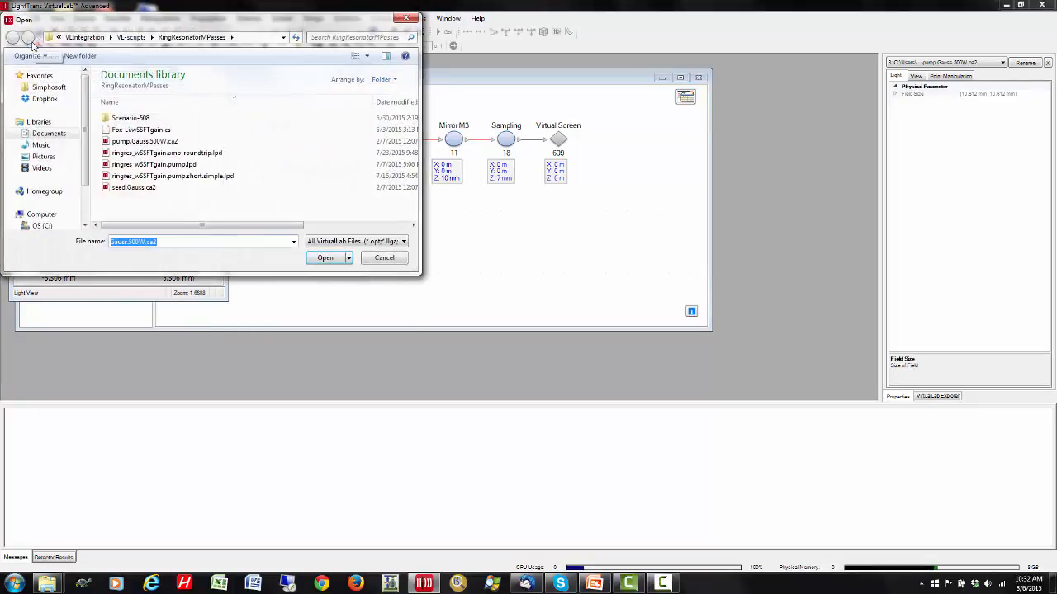
click(124, 132)
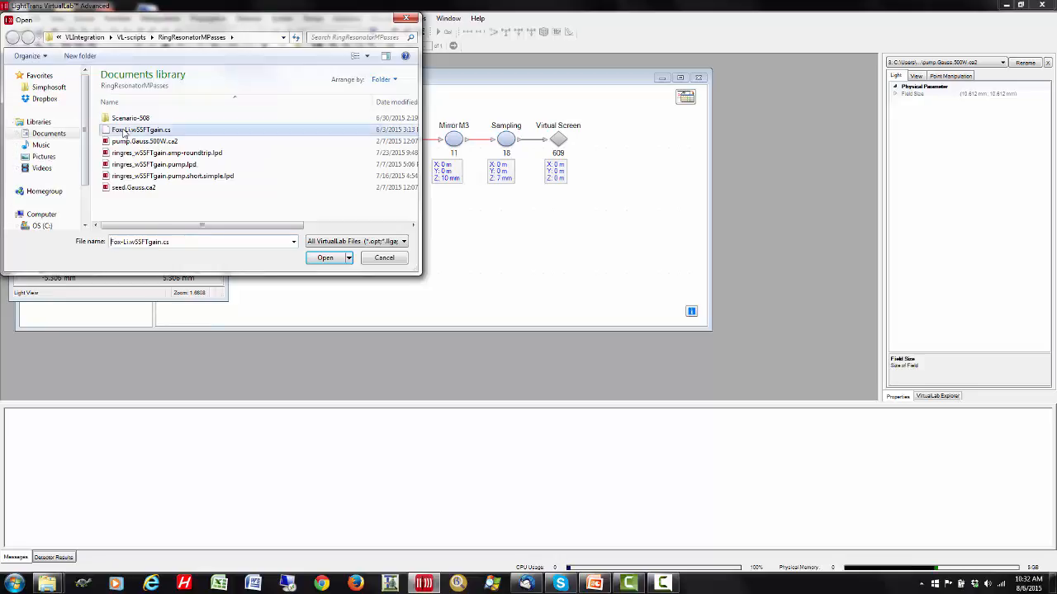
click(325, 258)
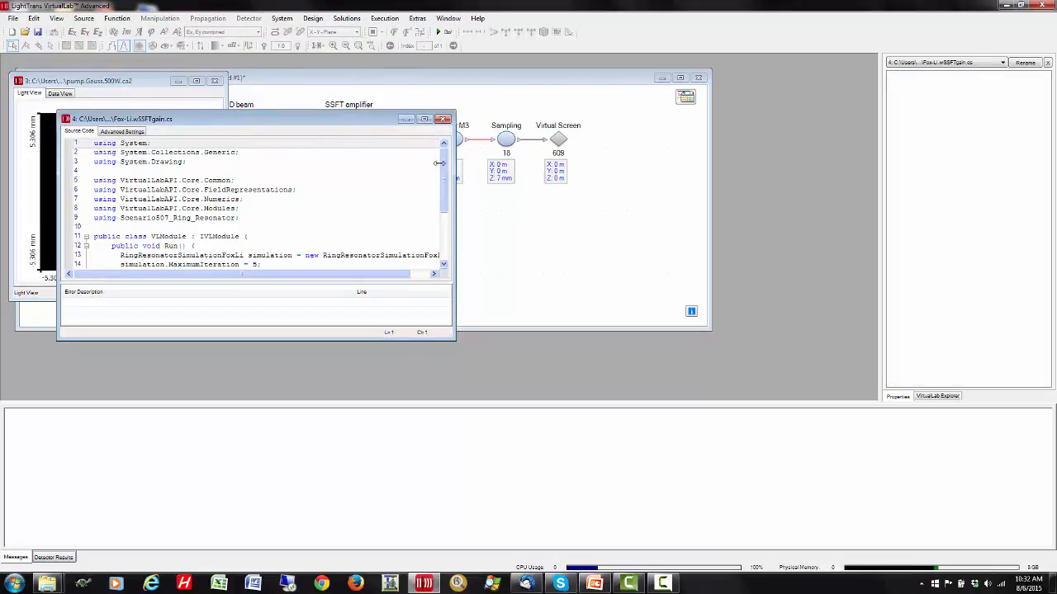
drag(307, 122, 496, 115)
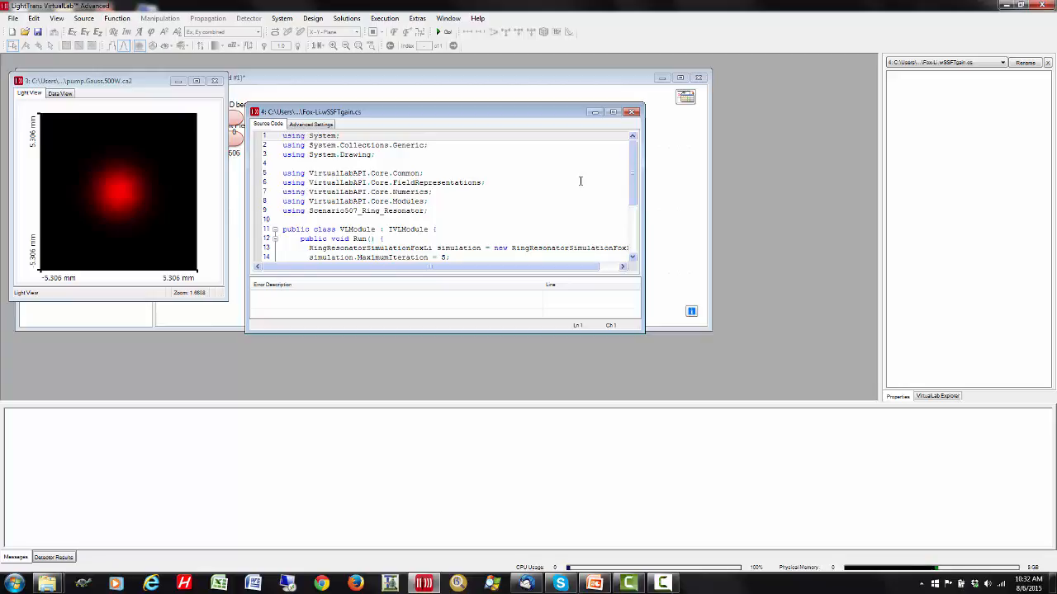
drag(634, 174, 636, 209)
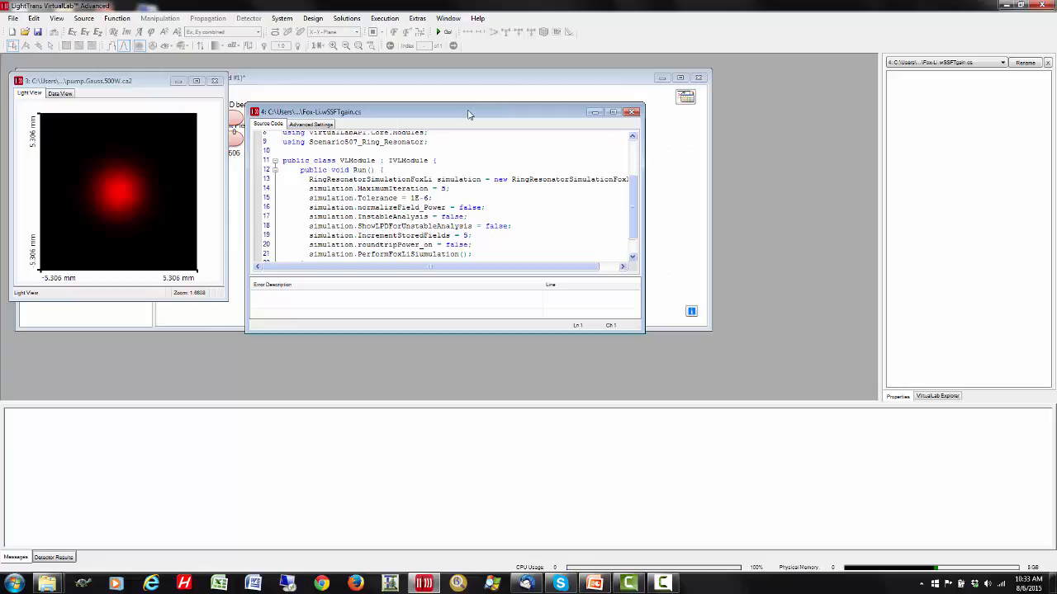
- Run the Fox-Li module on the amp-roundtrip light path, using pump.Gauss.500W.ca2 as the first input pump field
click(446, 32)
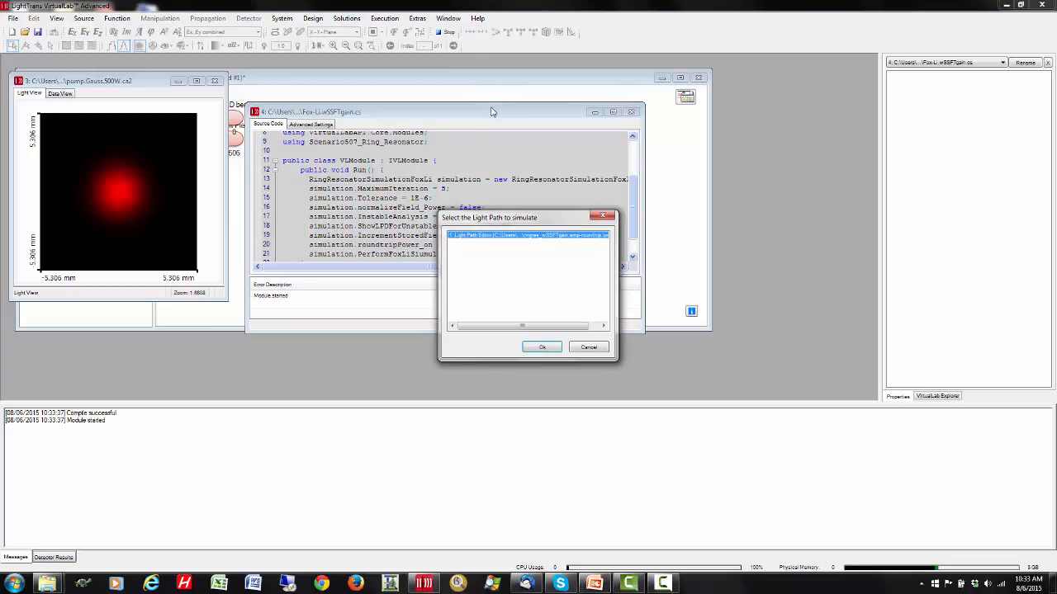
click(542, 347)
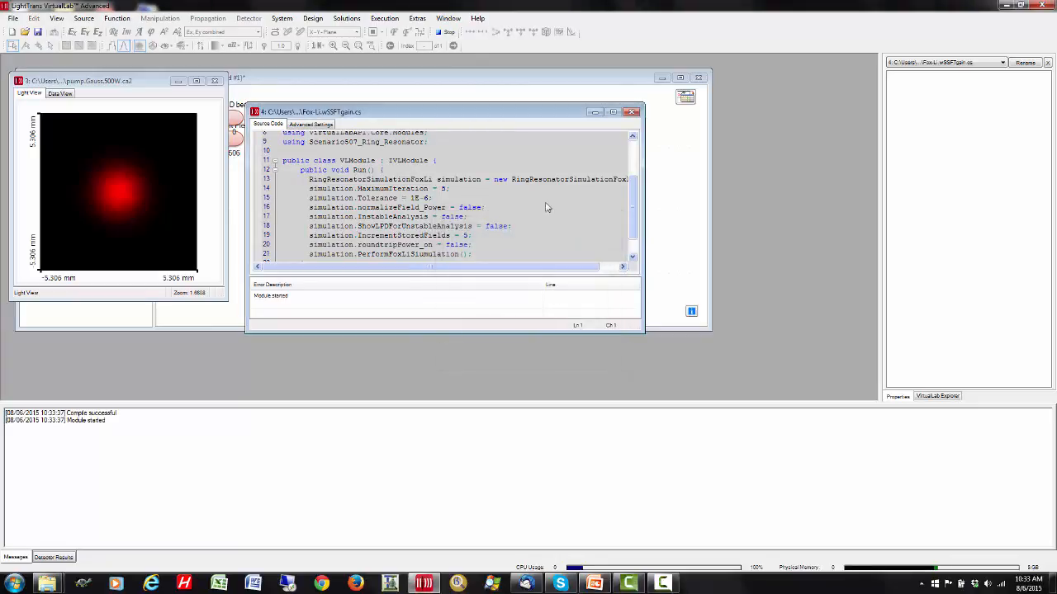
drag(512, 115, 531, 166)
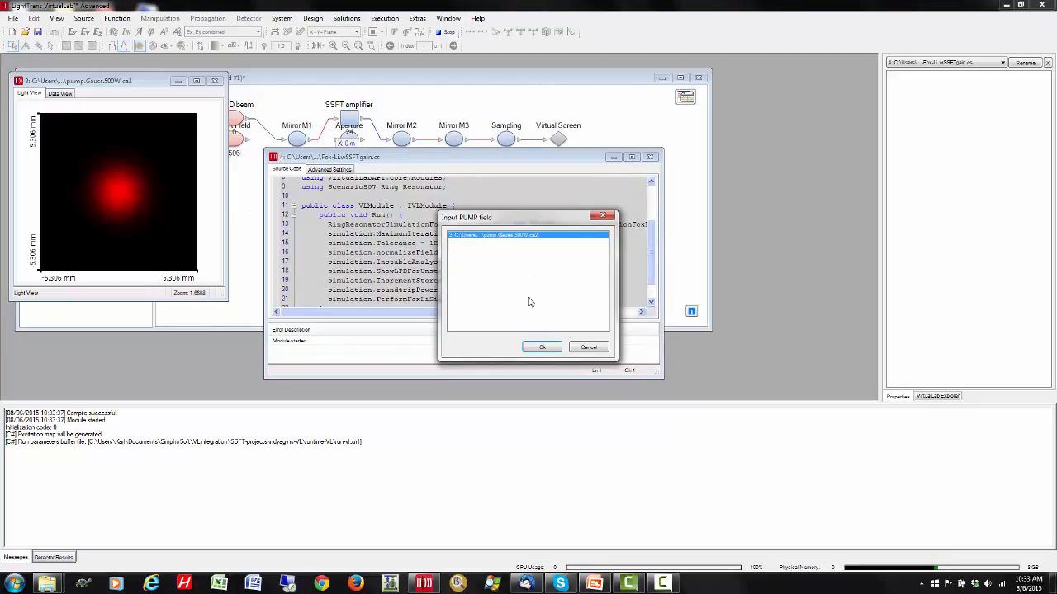
click(542, 347)
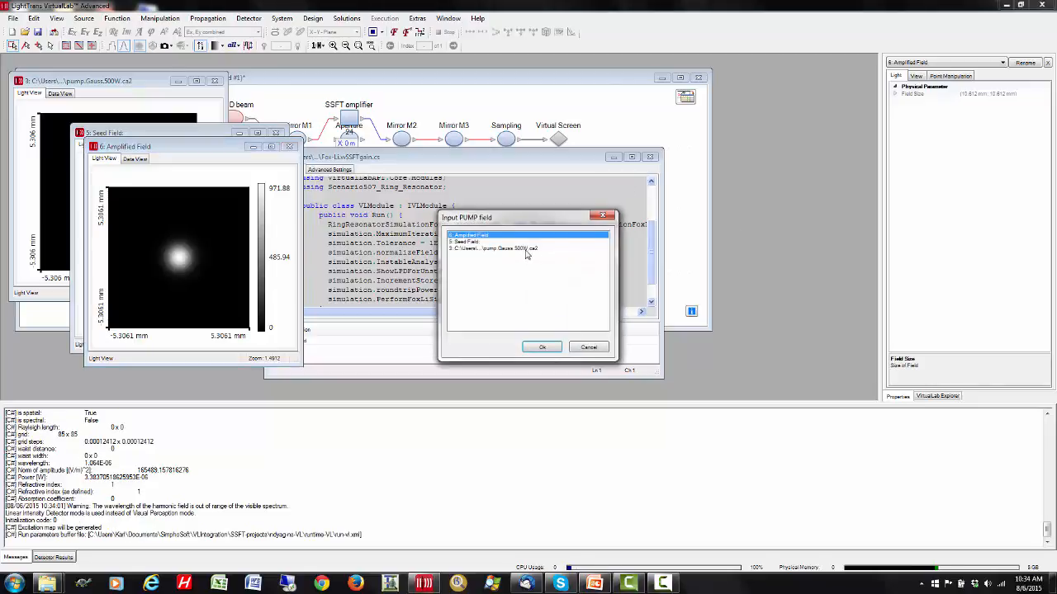
- Supply pump.Gauss.500W.ca2 as the input pump field for each remaining round-trip iteration until the module finishes
click(512, 249)
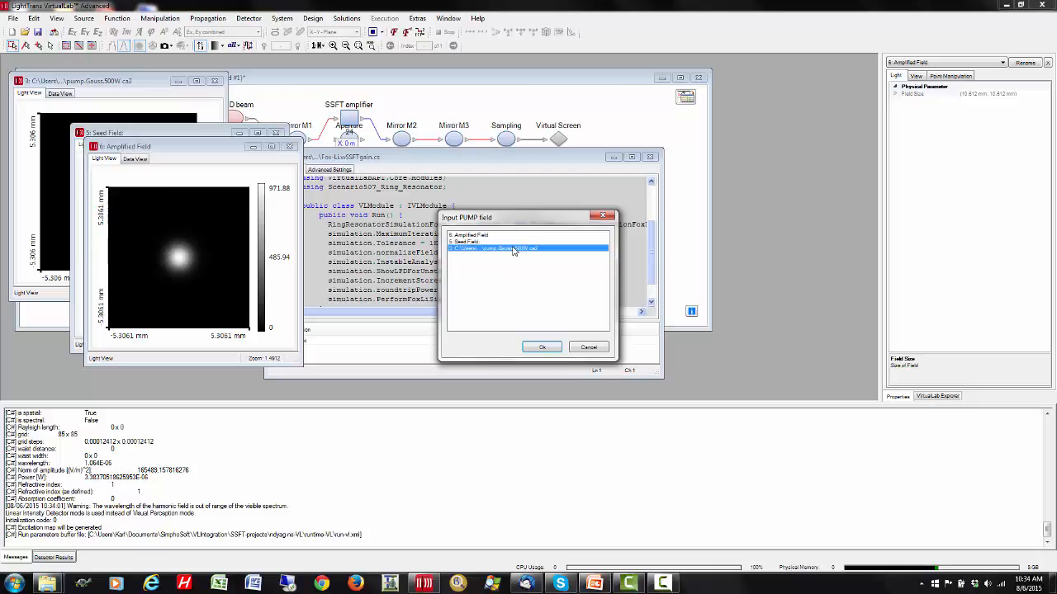
click(542, 348)
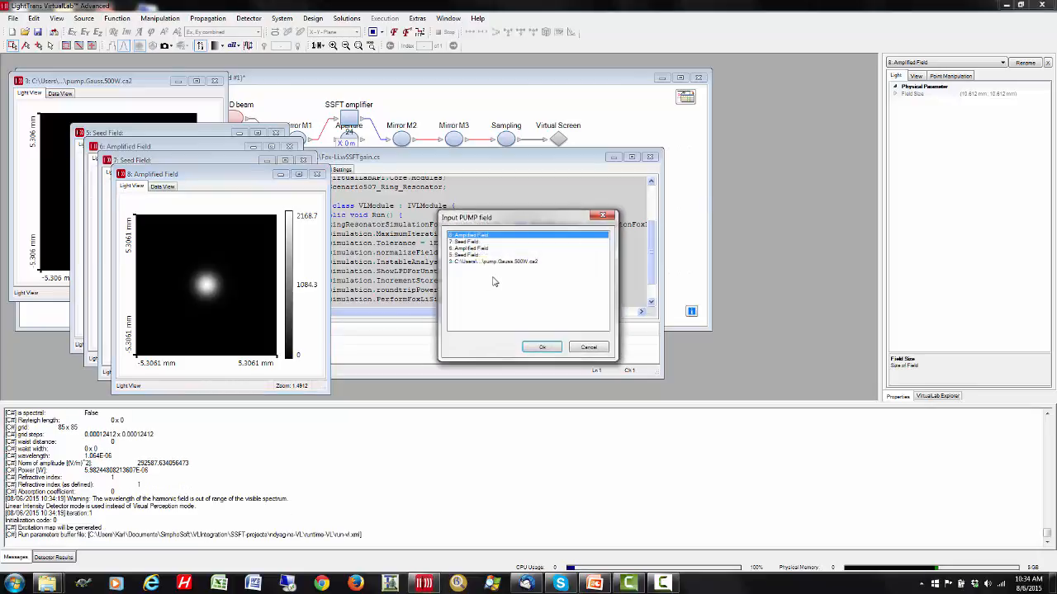
click(488, 262)
click(542, 346)
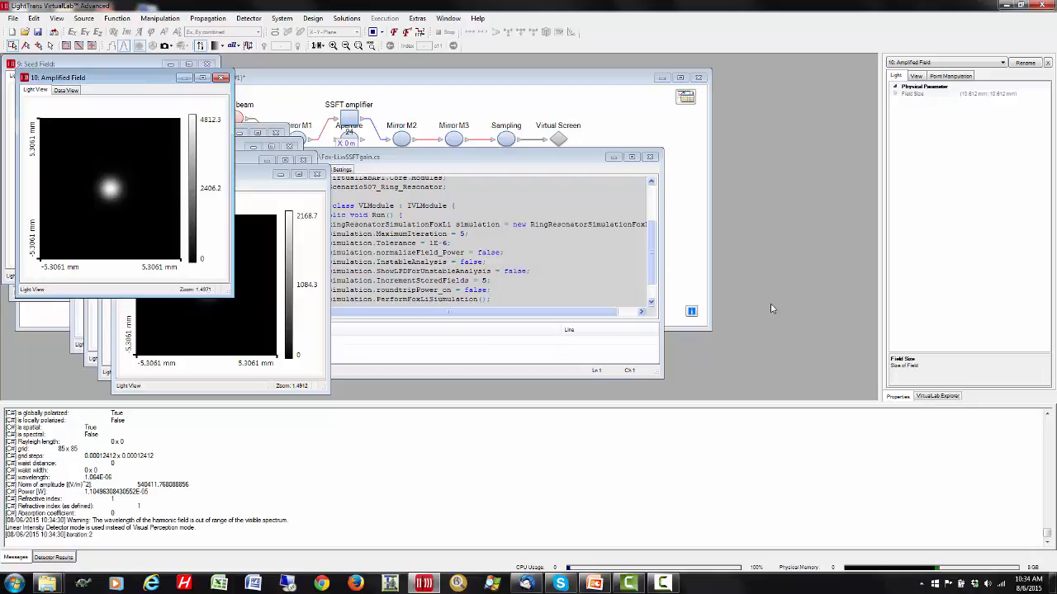
click(532, 275)
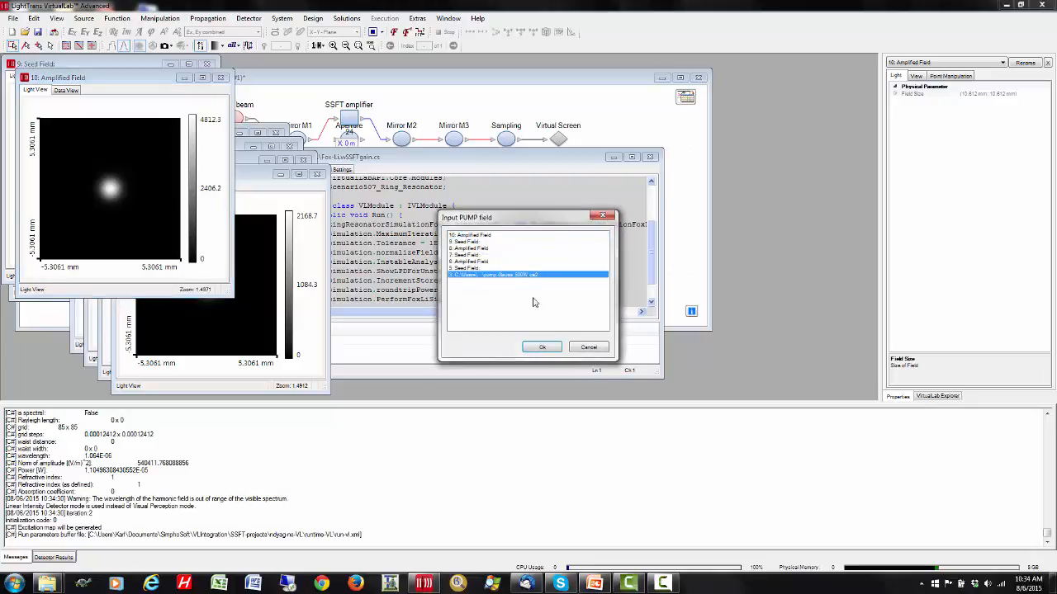
click(548, 348)
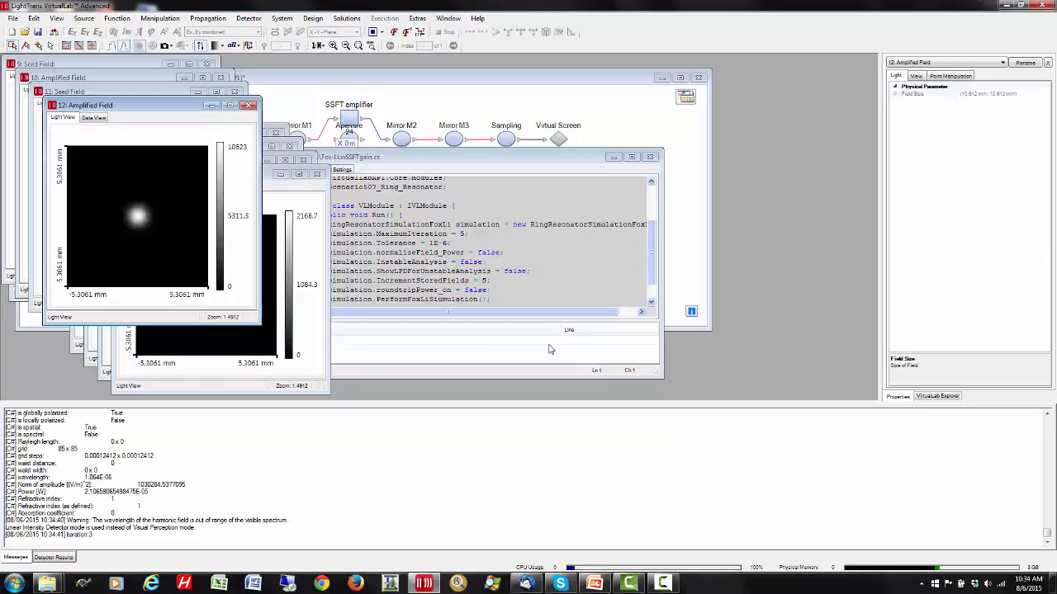
click(518, 313)
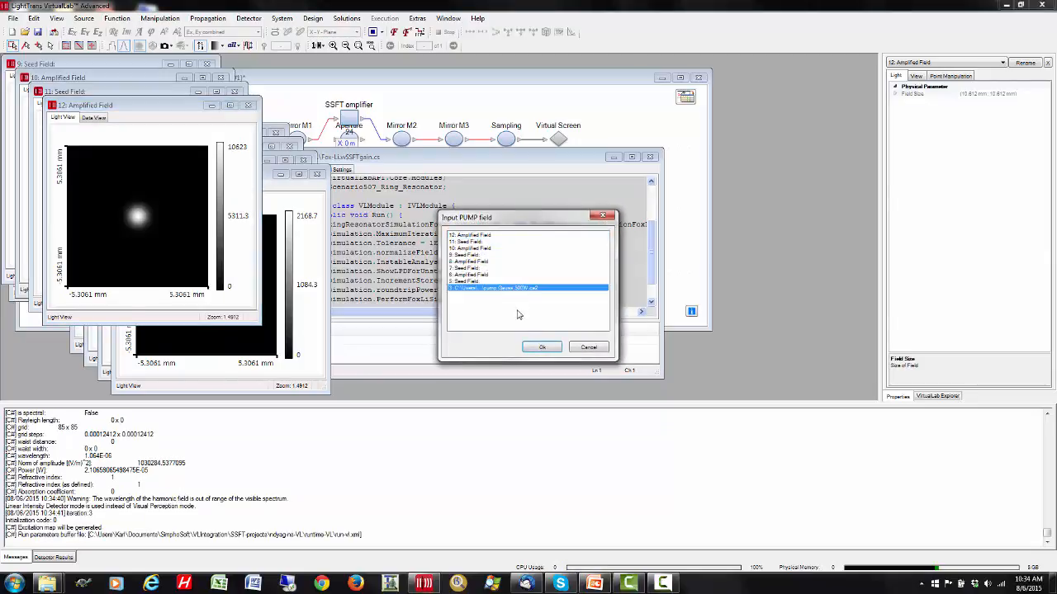
click(541, 348)
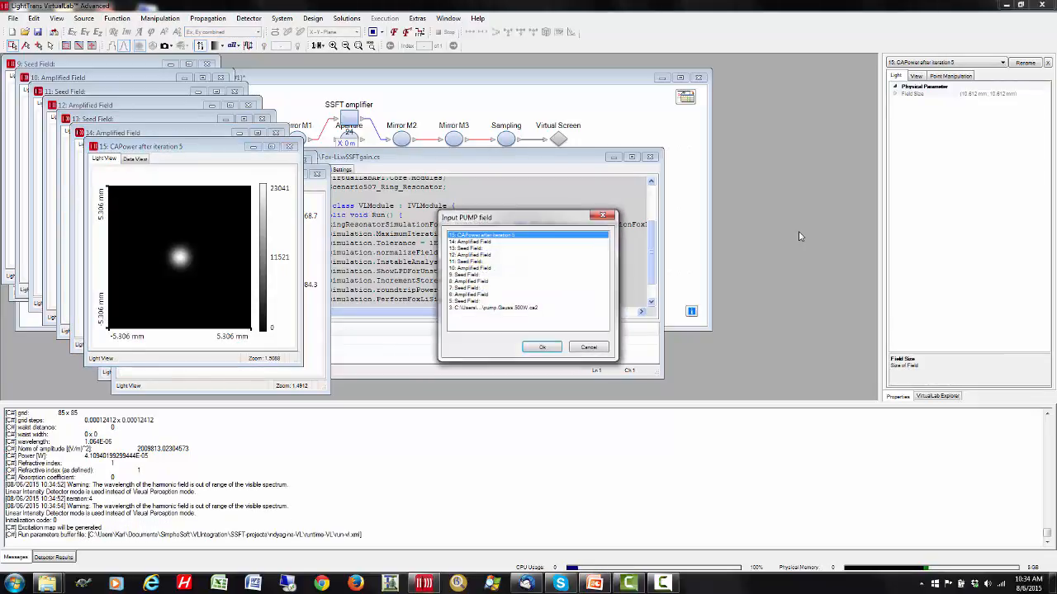
click(509, 308)
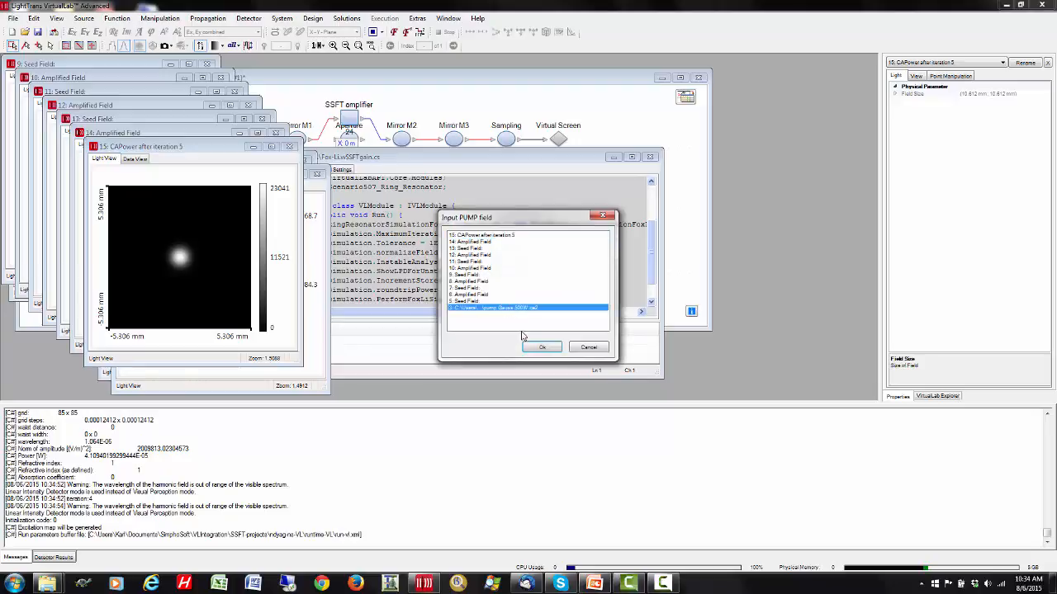
click(541, 348)
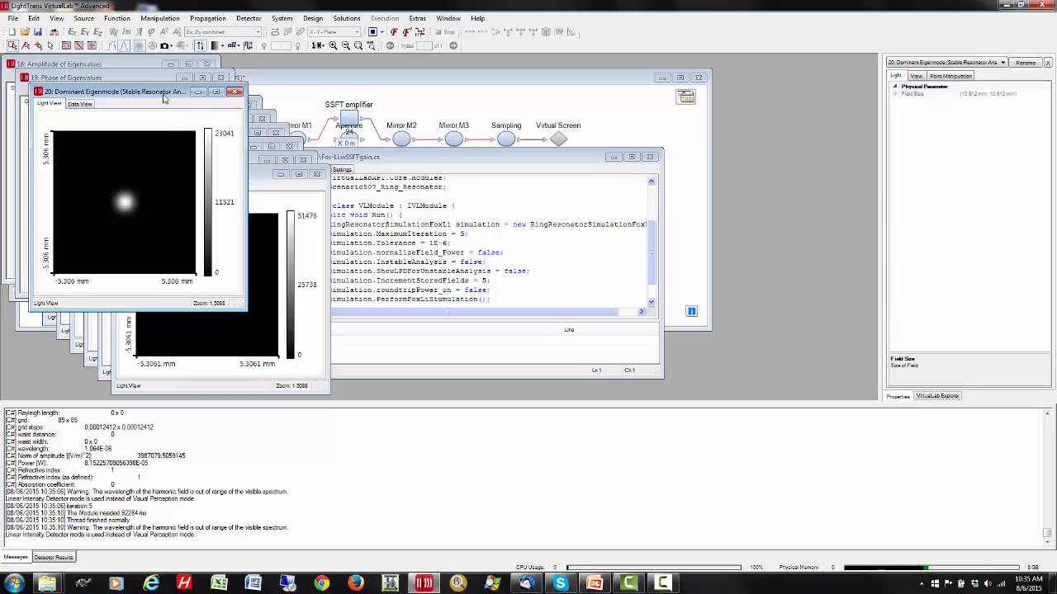
- Compare the dominant eigenmode, eigenvalue phase and eigenvalue amplitude results side by side, and stack their windows clear of the field windows
drag(163, 97, 778, 144)
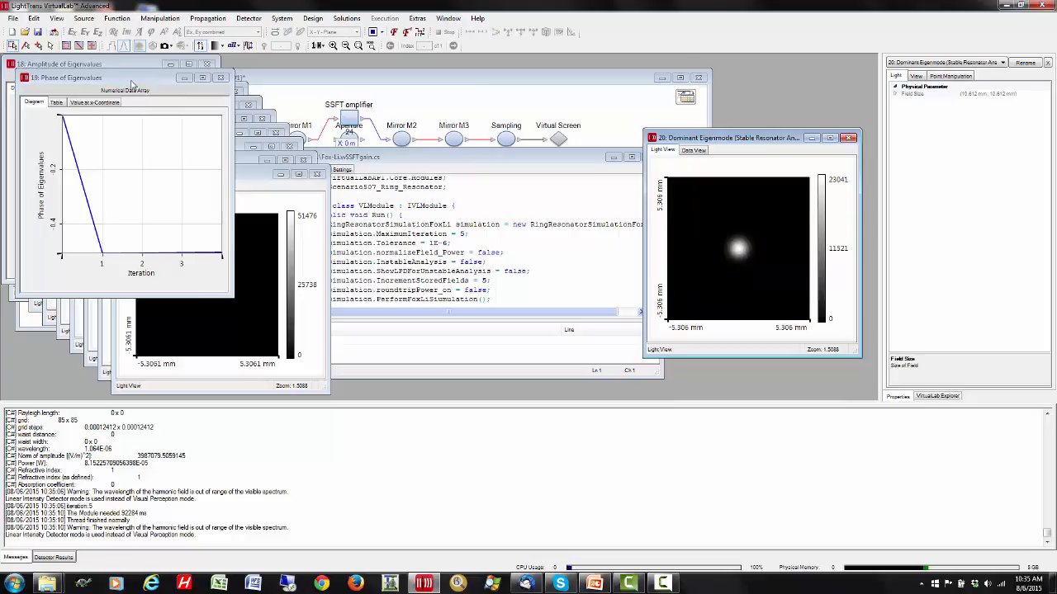
drag(130, 83, 537, 135)
drag(128, 65, 326, 132)
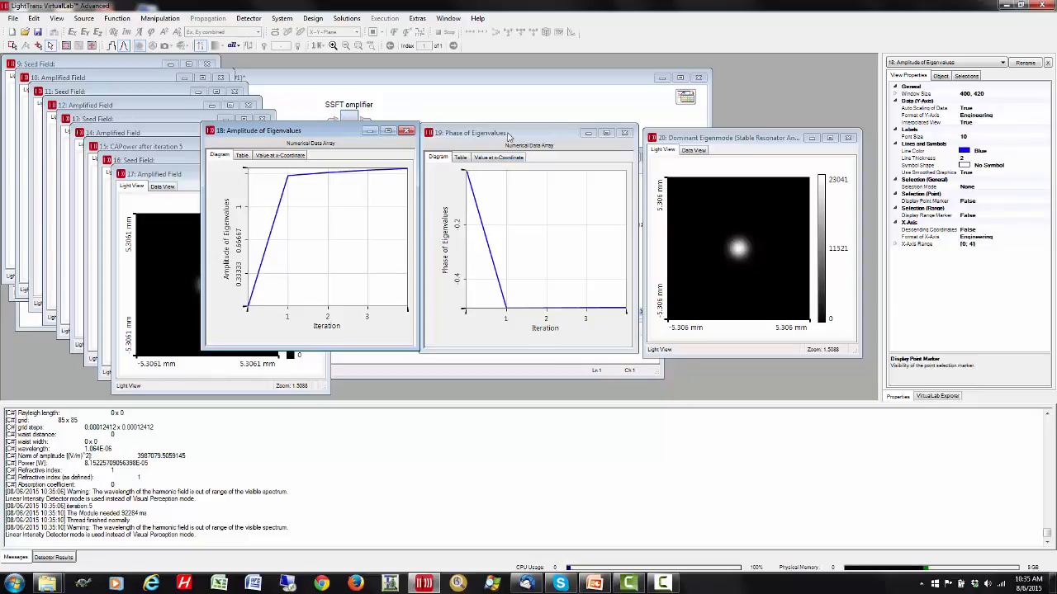
drag(512, 135, 725, 141)
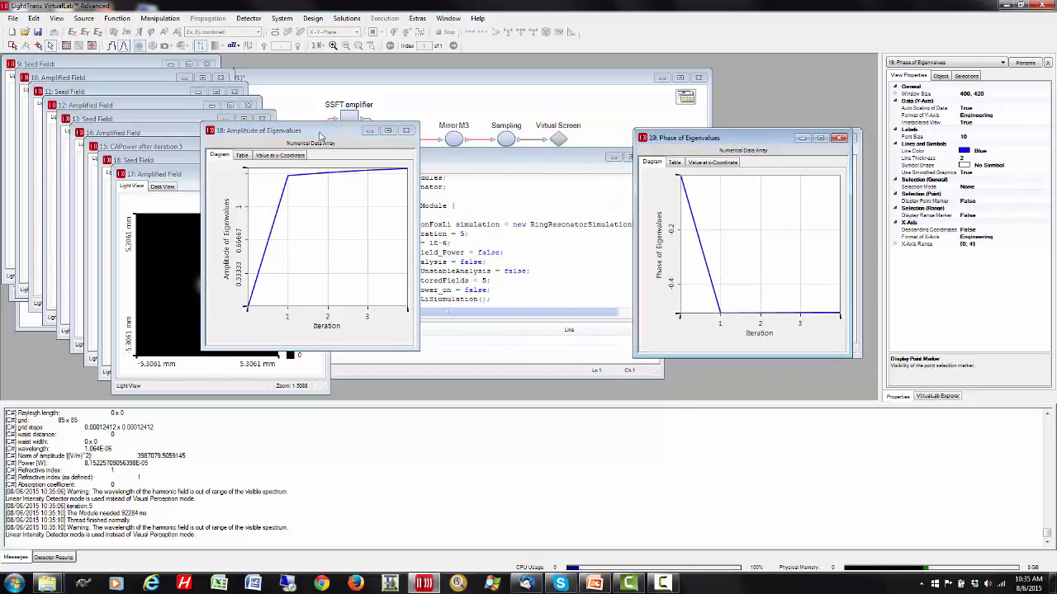
drag(375, 134, 802, 143)
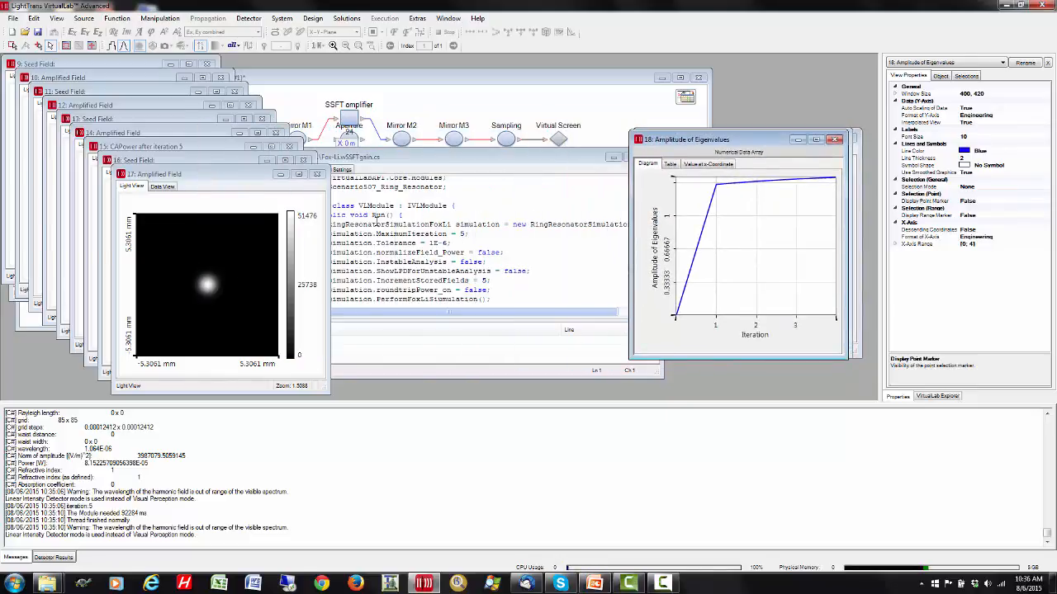
- Set the final amplified field apart and show its data view and view properties to read its norm and power
drag(209, 177, 730, 136)
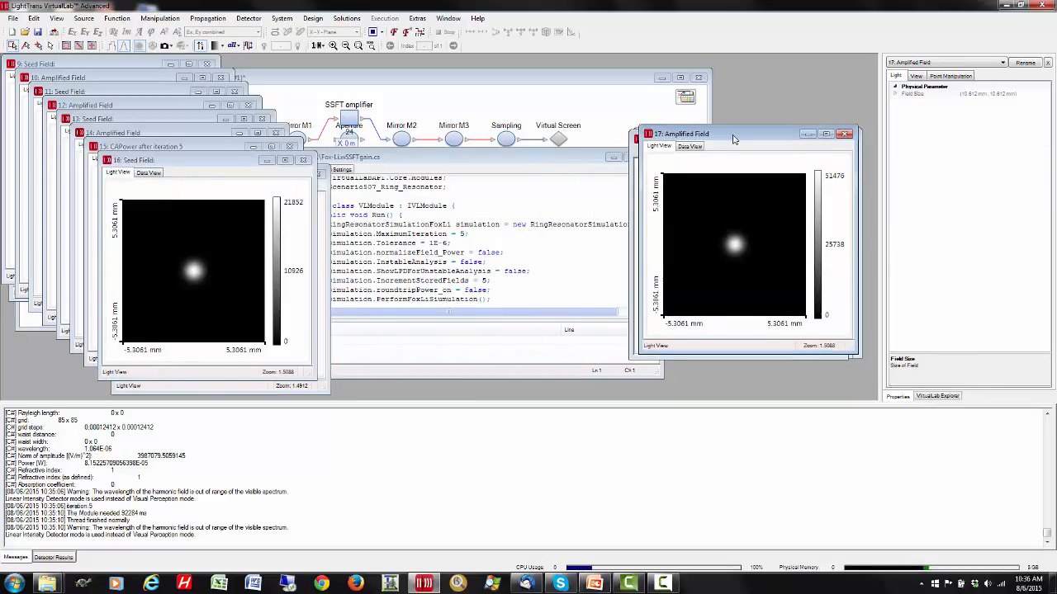
click(691, 147)
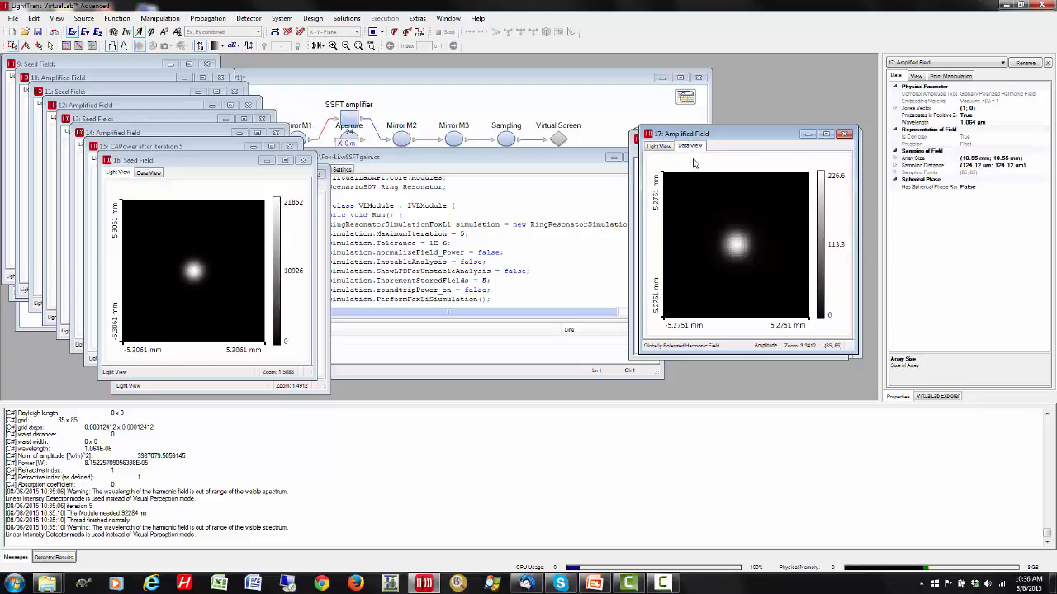
click(915, 76)
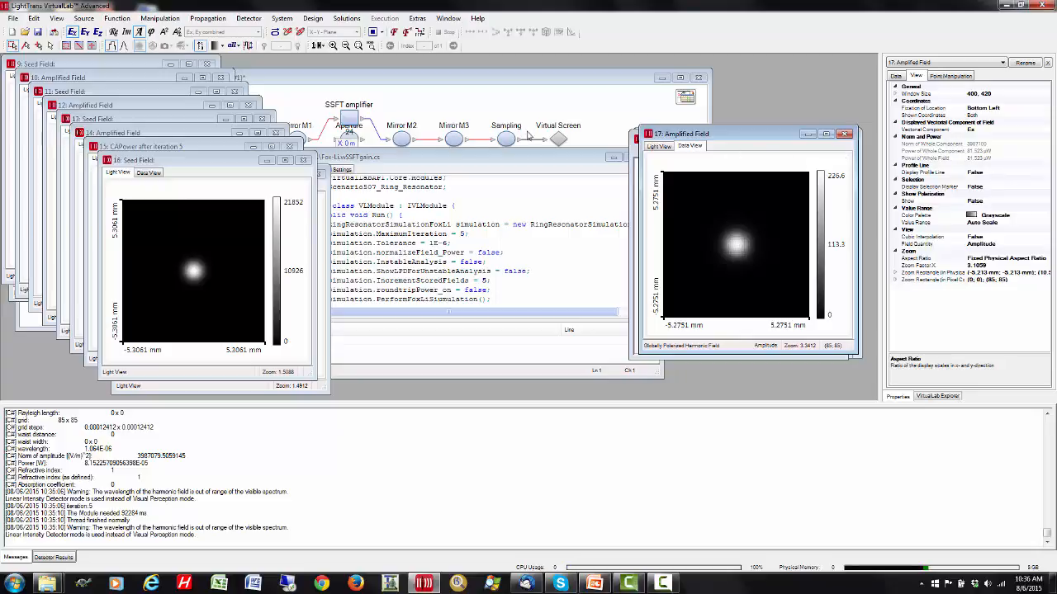
- Close the CAPower after iteration 5 window and seed fields 16 and 13, placing amplified field 14 beside the final amplified field
click(303, 161)
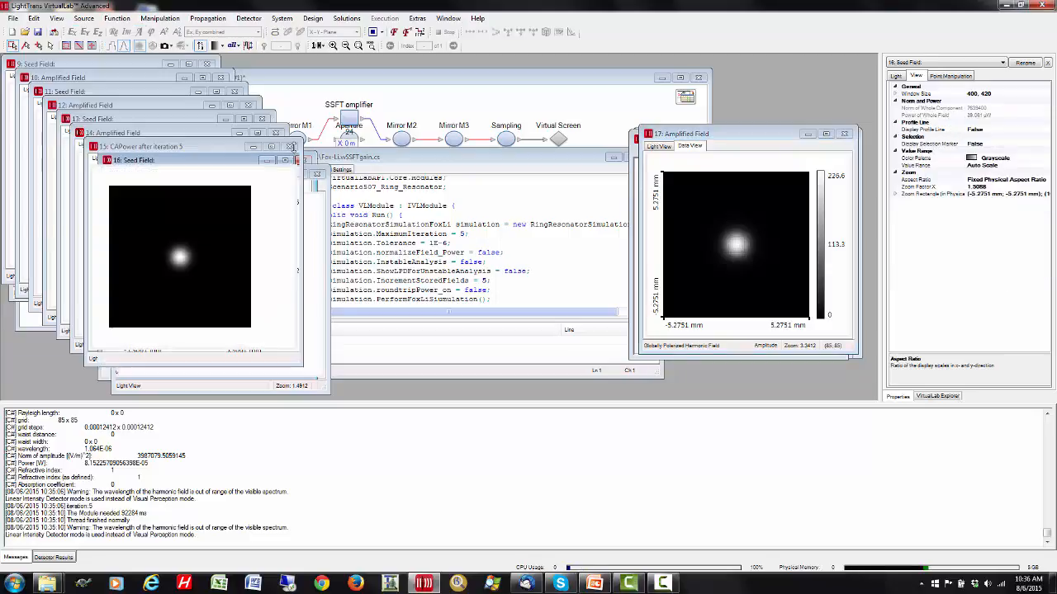
click(291, 148)
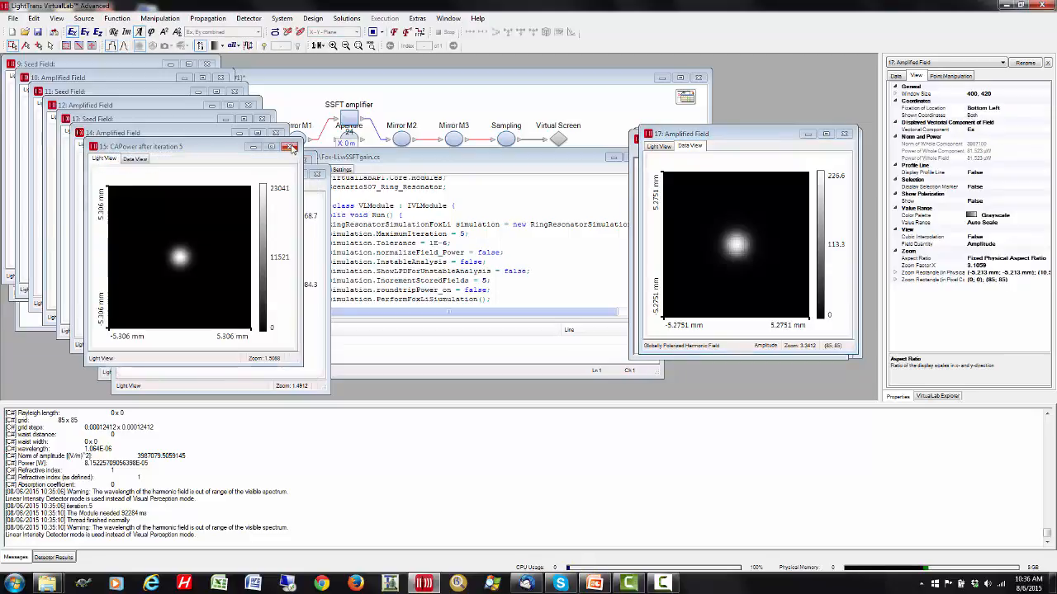
drag(214, 136, 721, 136)
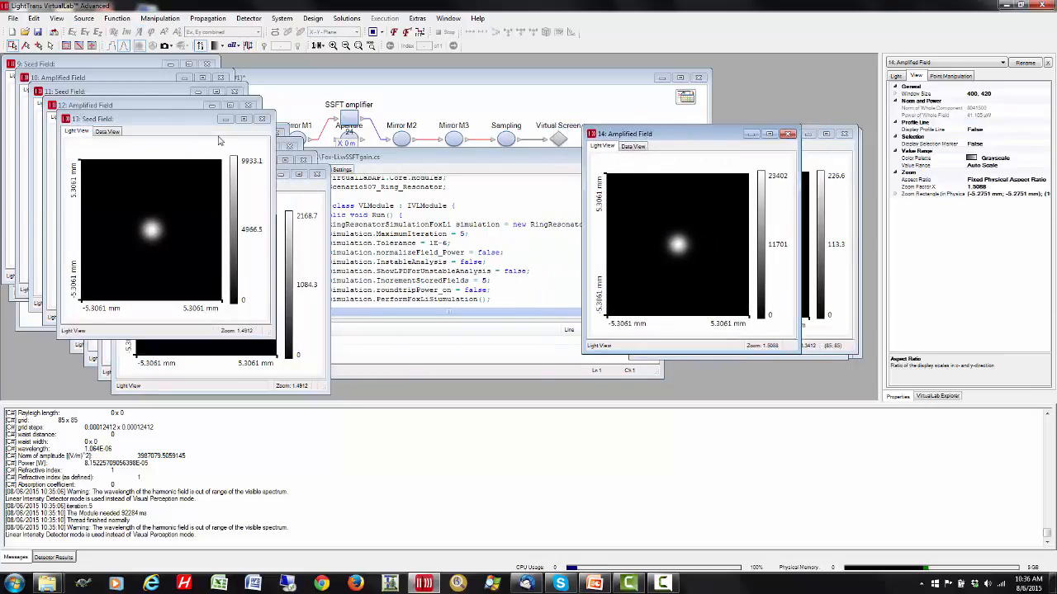
click(170, 120)
click(262, 119)
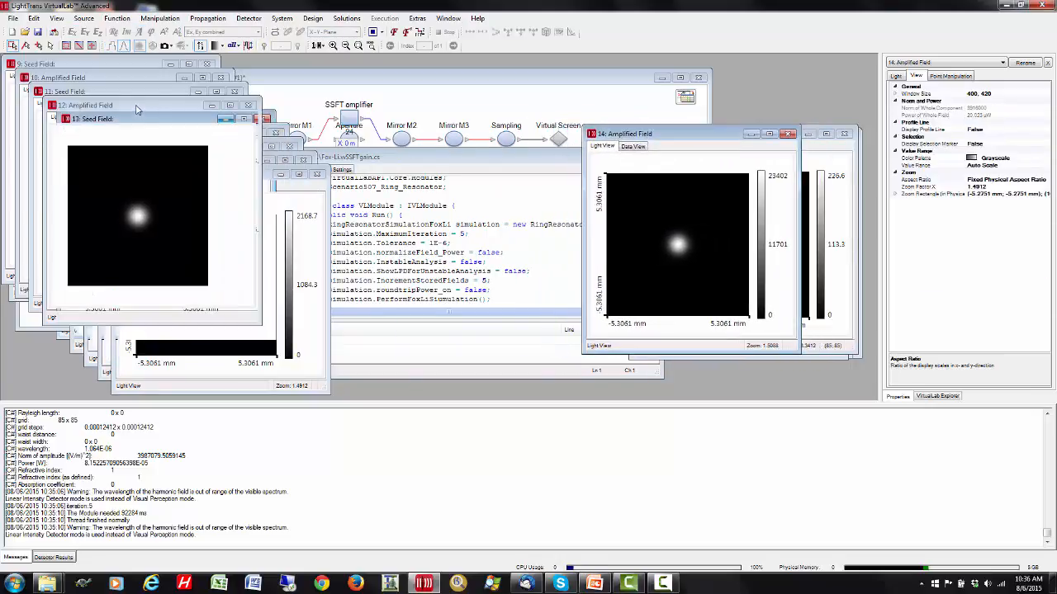
- Close seed fields 11, 9 and 7, and line up amplified fields 12, 10, 8 and 6 beside amplified field 14
drag(139, 108, 587, 136)
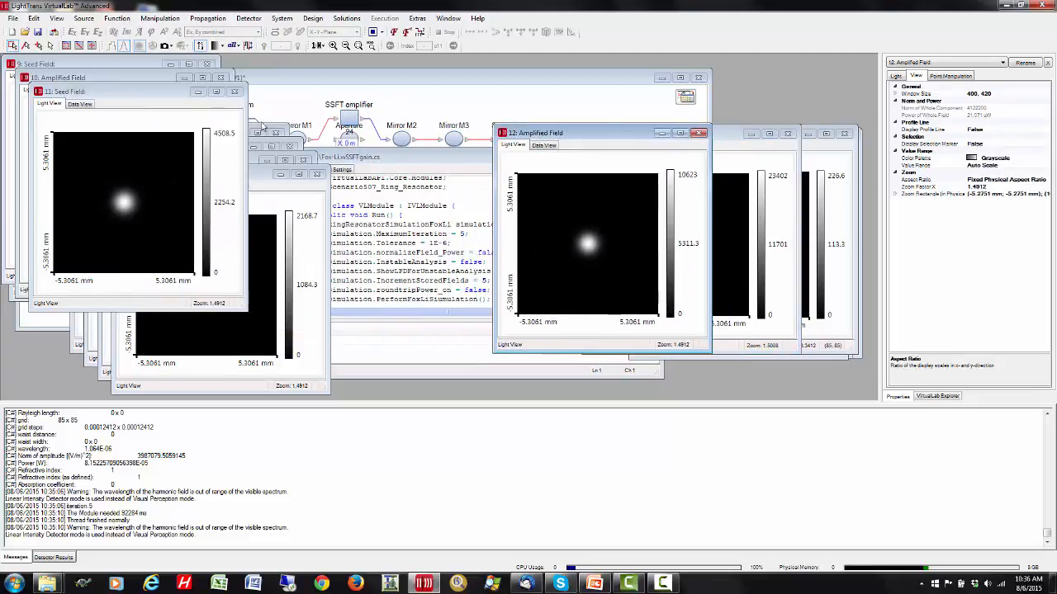
click(235, 93)
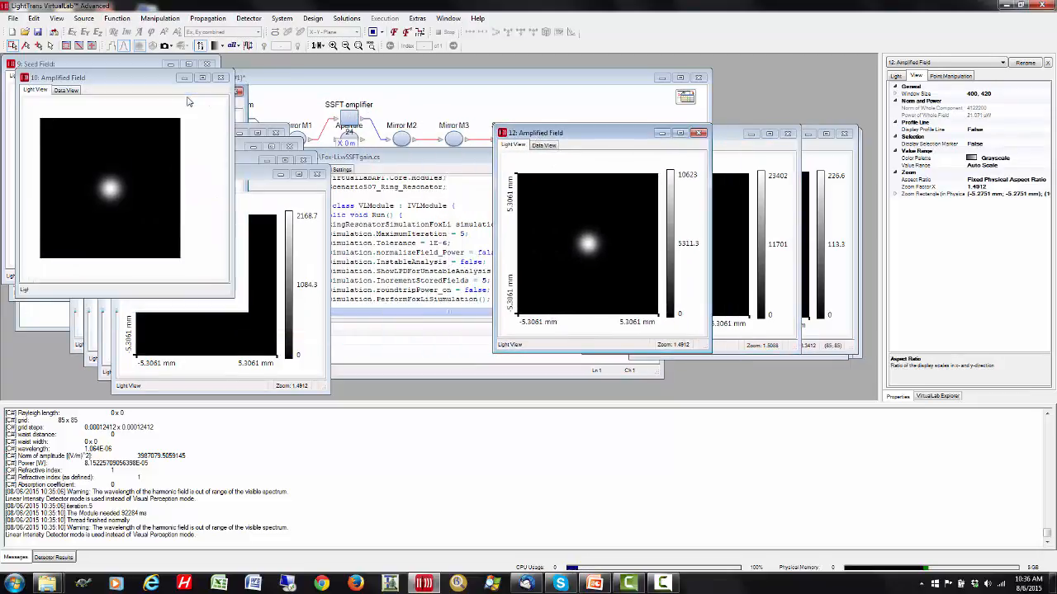
drag(165, 80, 596, 141)
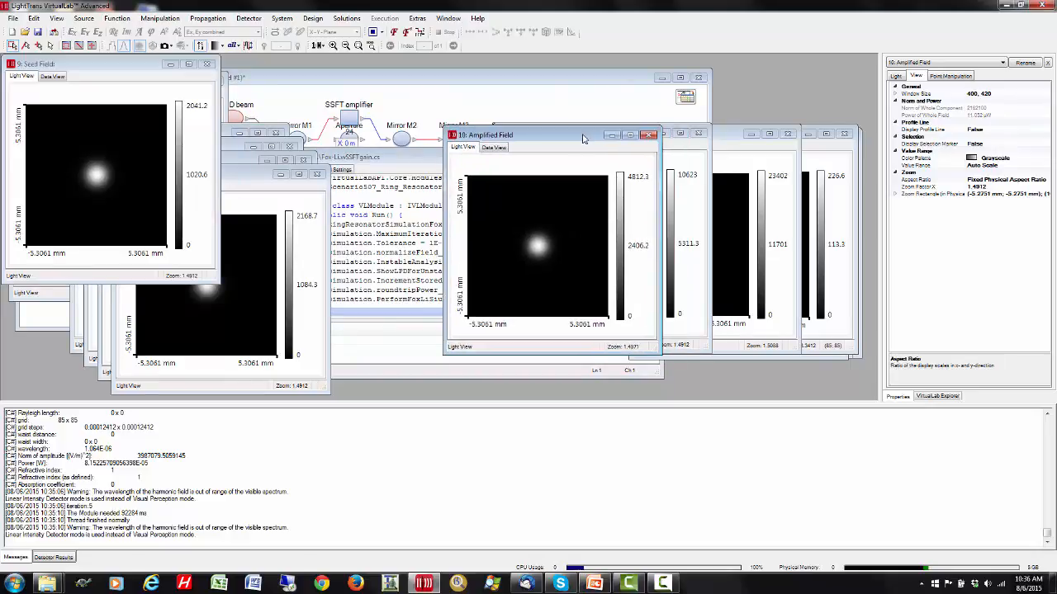
click(206, 66)
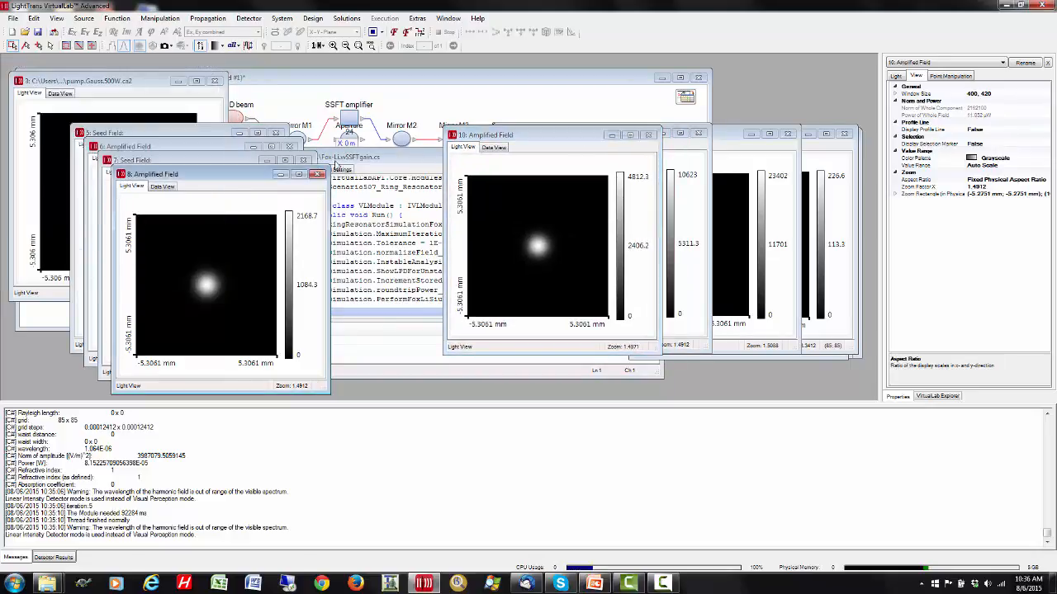
drag(241, 174, 501, 135)
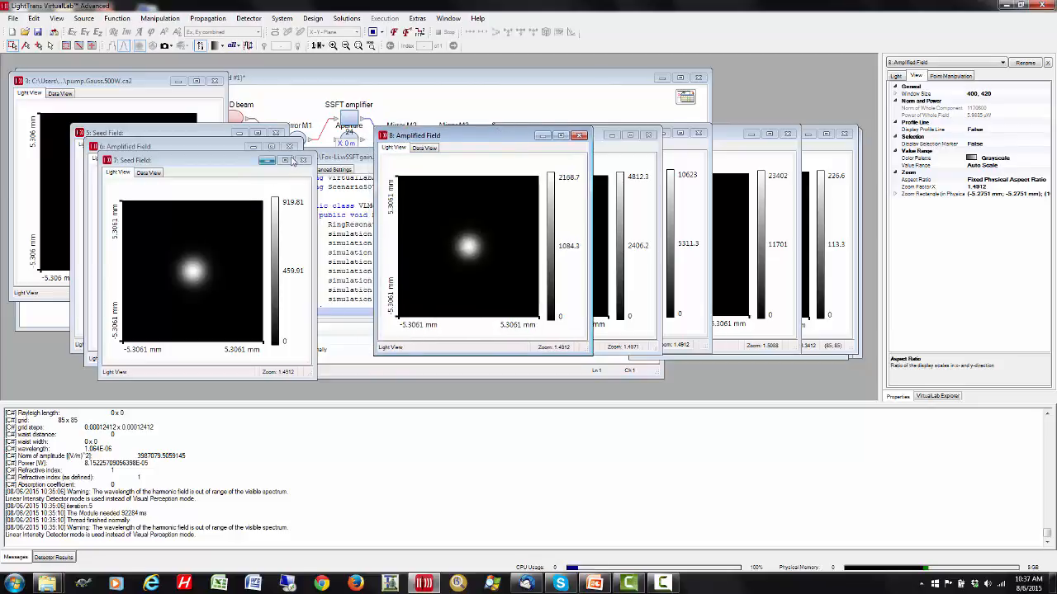
click(303, 160)
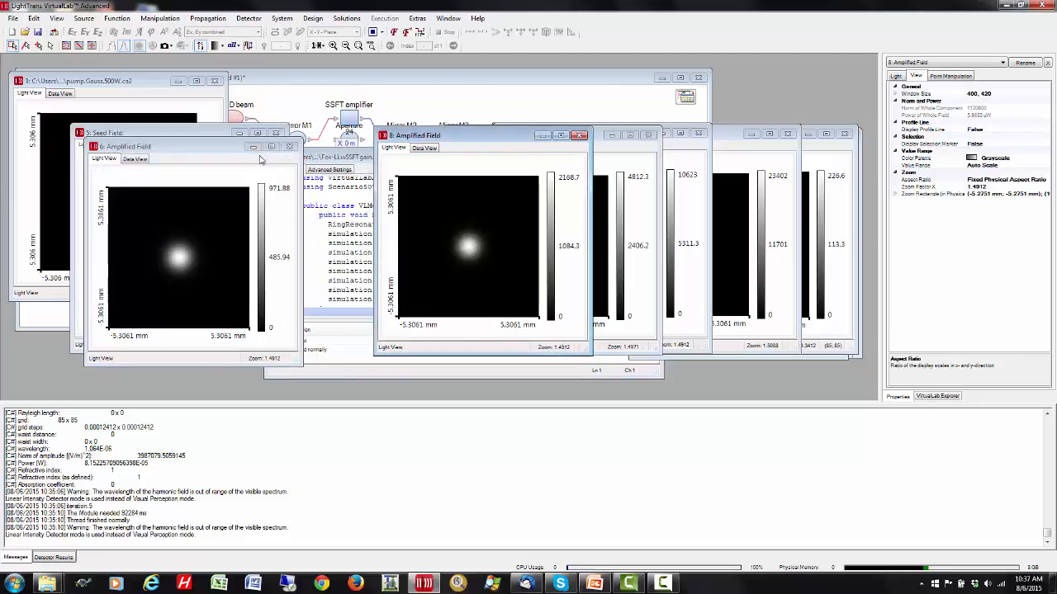
drag(231, 150, 434, 136)
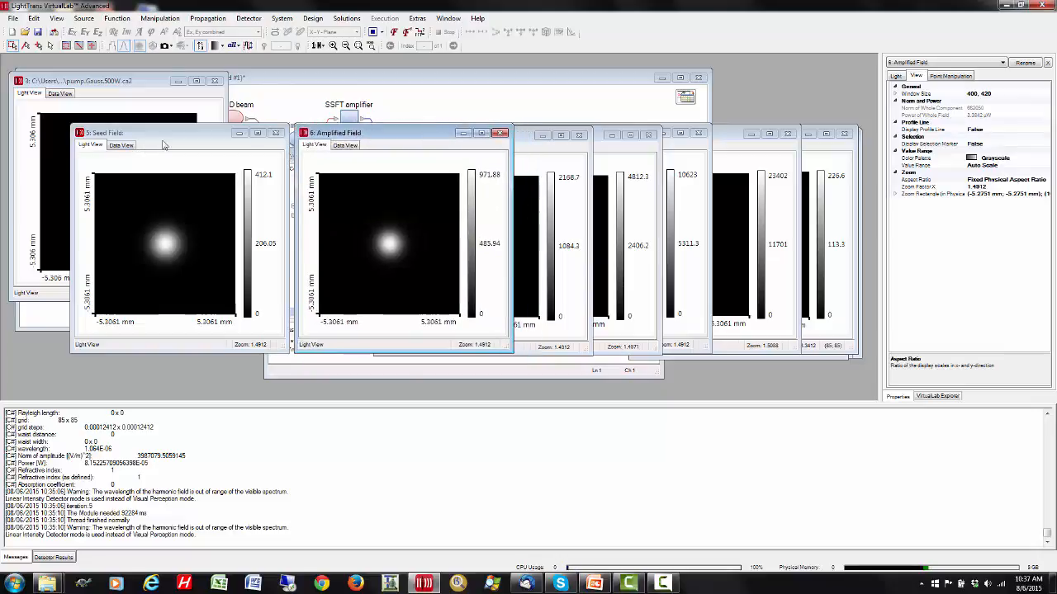
- Show the data views of seed field 5 and amplified fields 6 and 8, overlapping their windows in sequence to compare norm and power
click(121, 145)
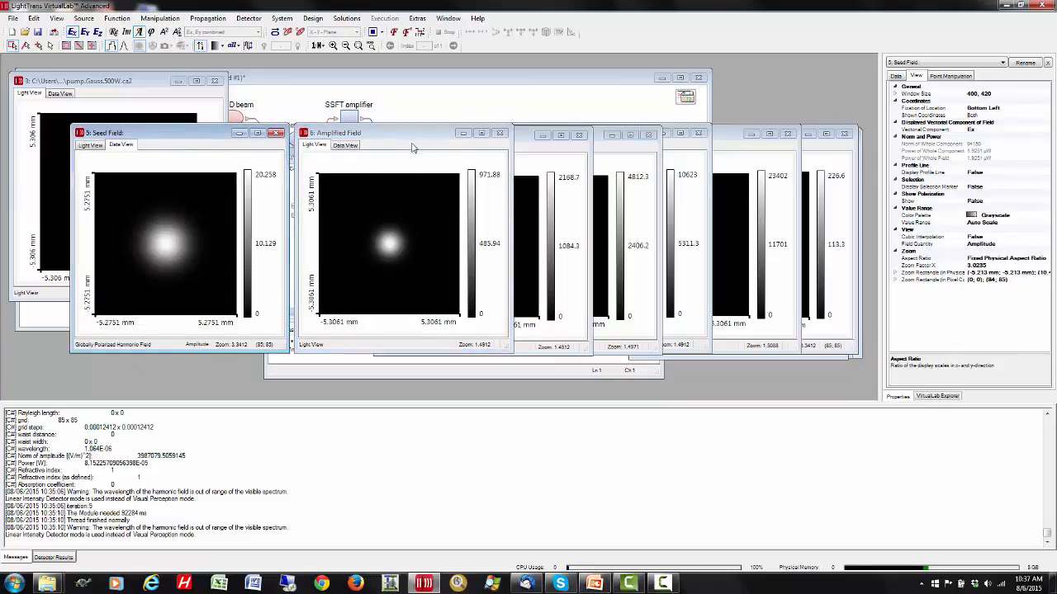
drag(415, 135, 309, 143)
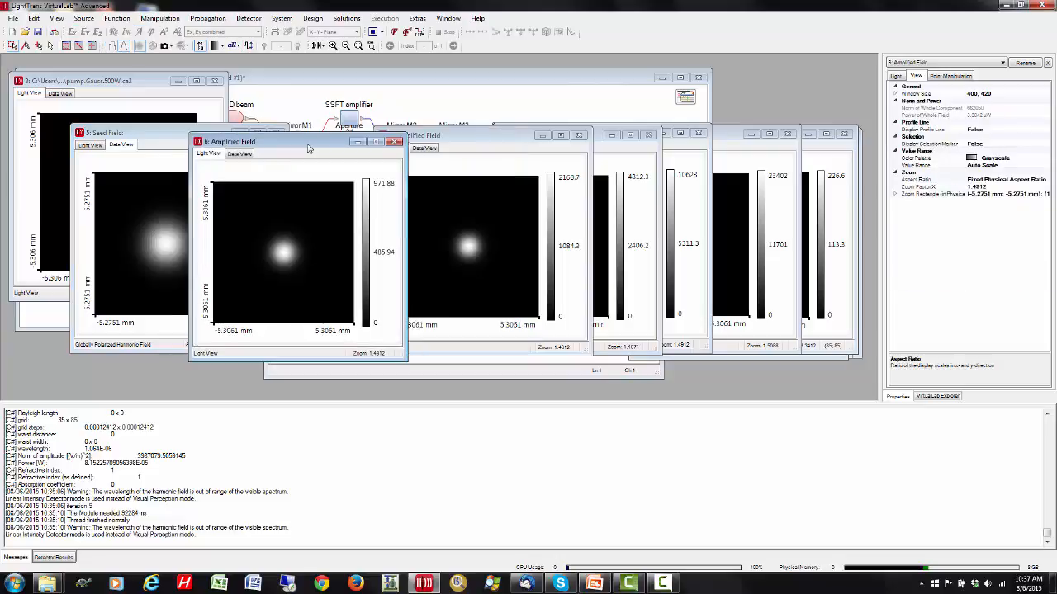
click(242, 156)
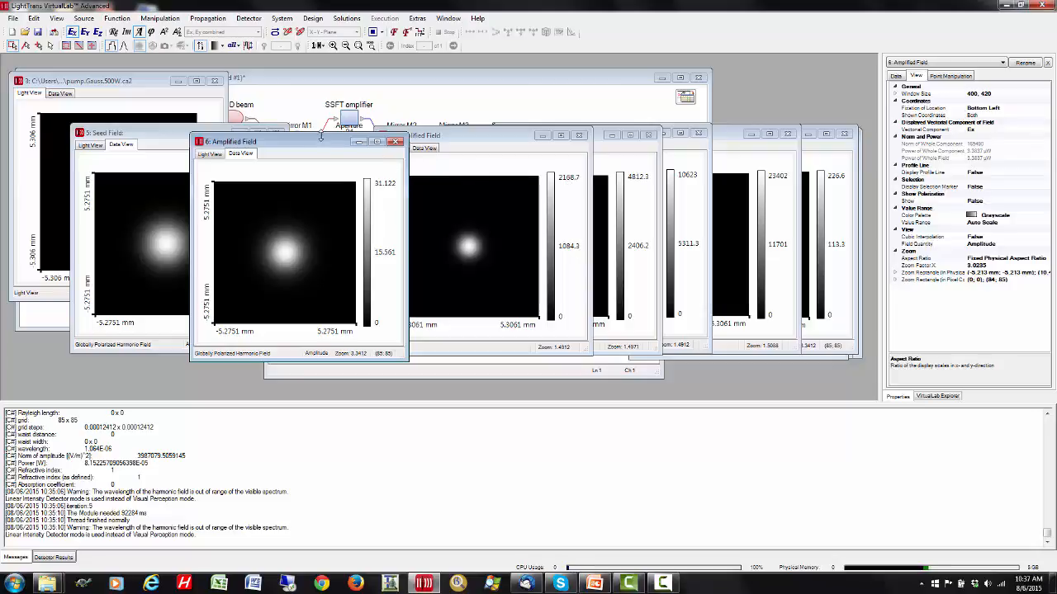
drag(320, 136, 257, 119)
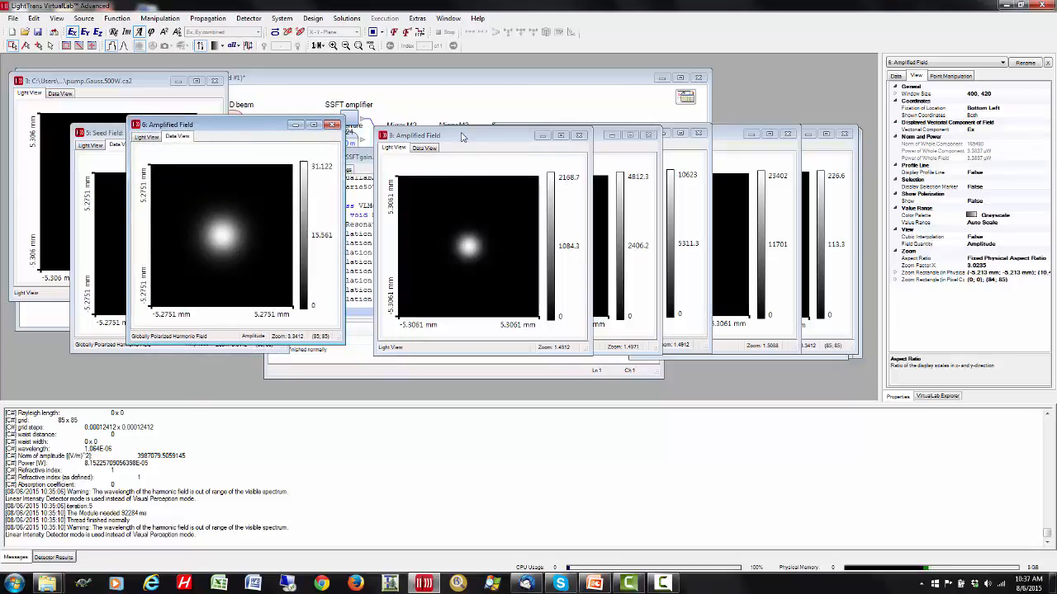
drag(463, 137, 283, 124)
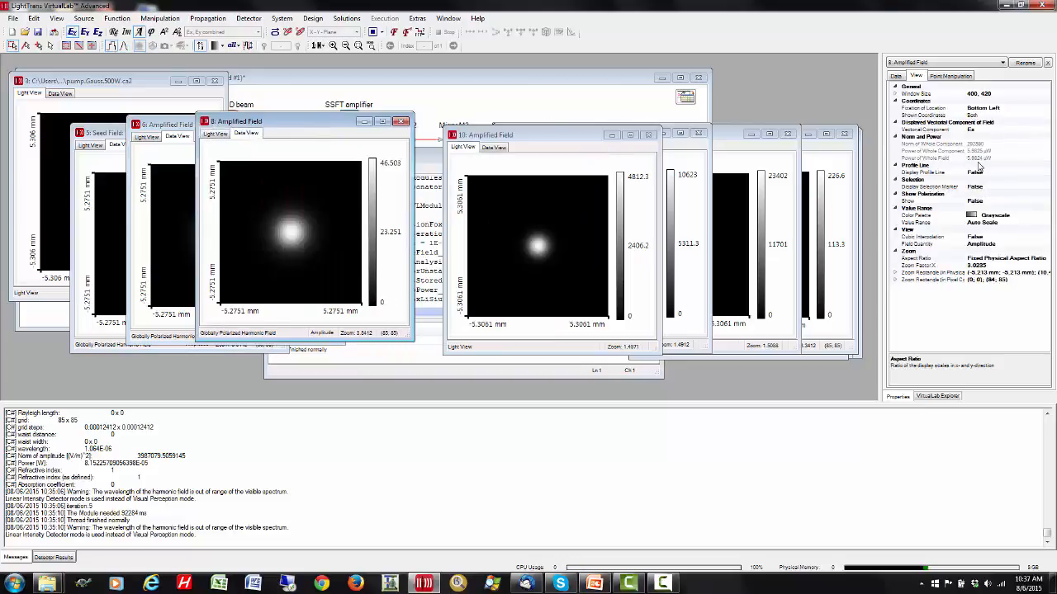
- Show the data views of amplified fields 10, 12 and 14, cascade them after field 8, and compare their power with final amplified field 17
drag(525, 136, 345, 123)
click(315, 133)
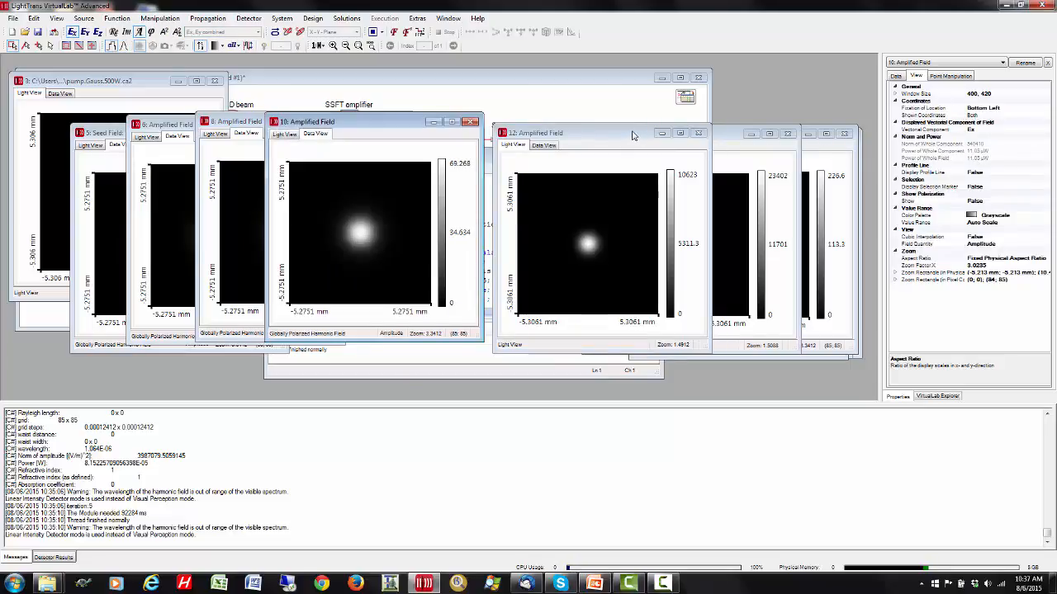
drag(632, 132, 460, 122)
click(376, 133)
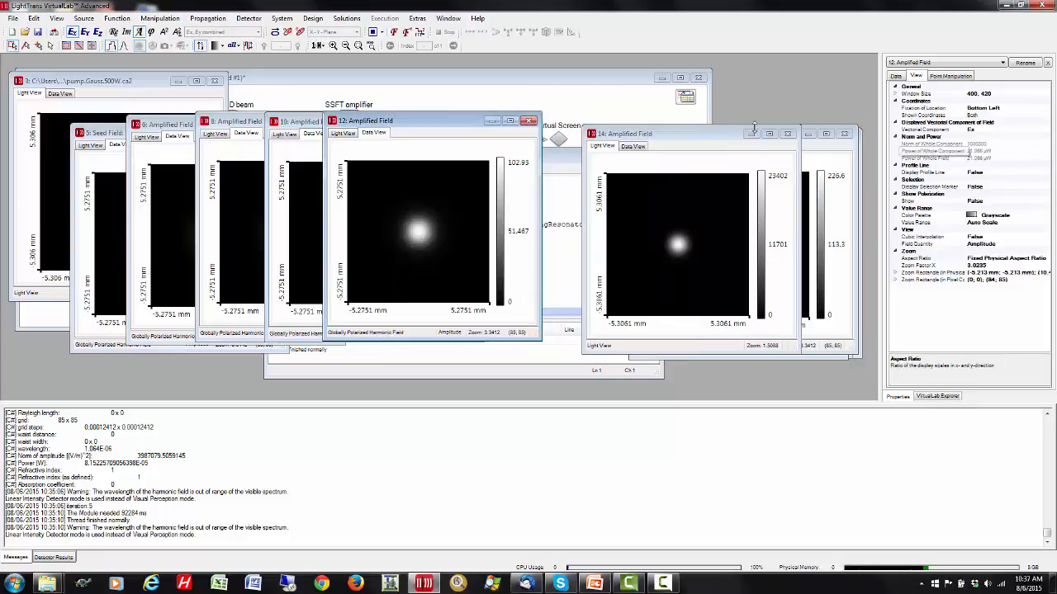
click(654, 132)
drag(654, 132, 465, 118)
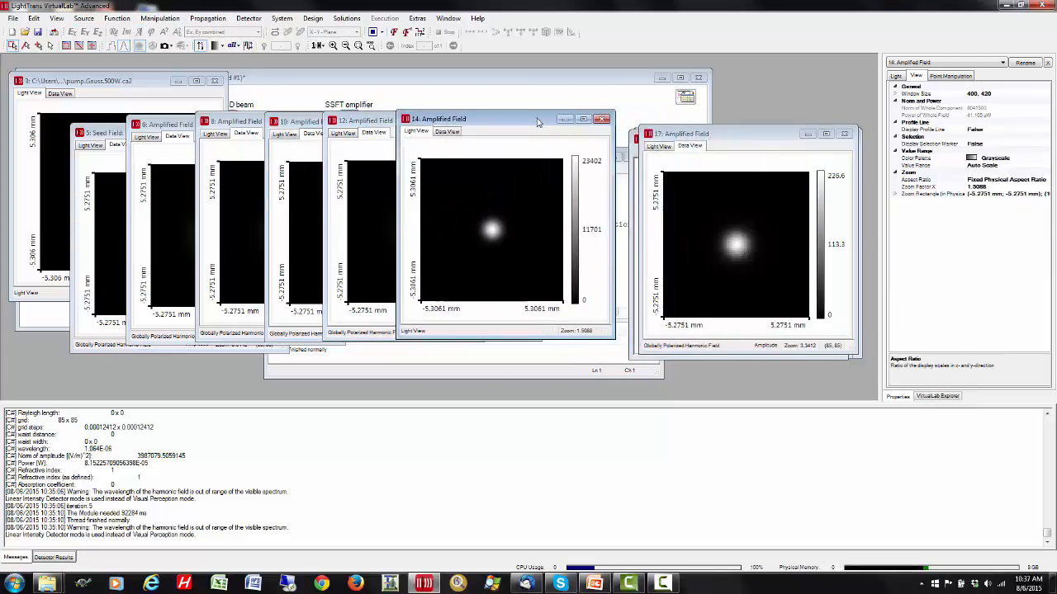
click(447, 131)
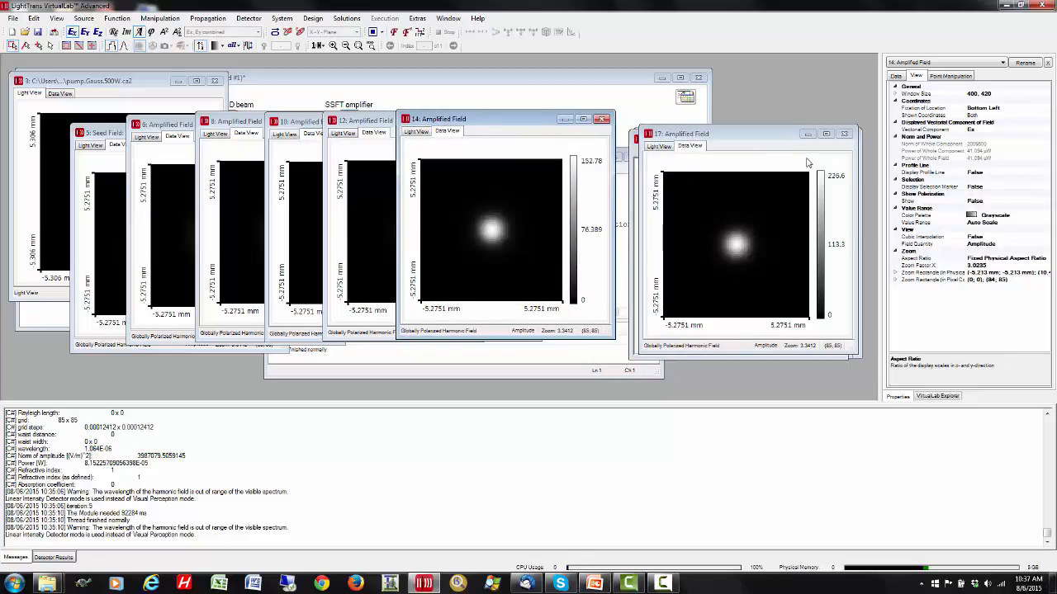
click(699, 149)
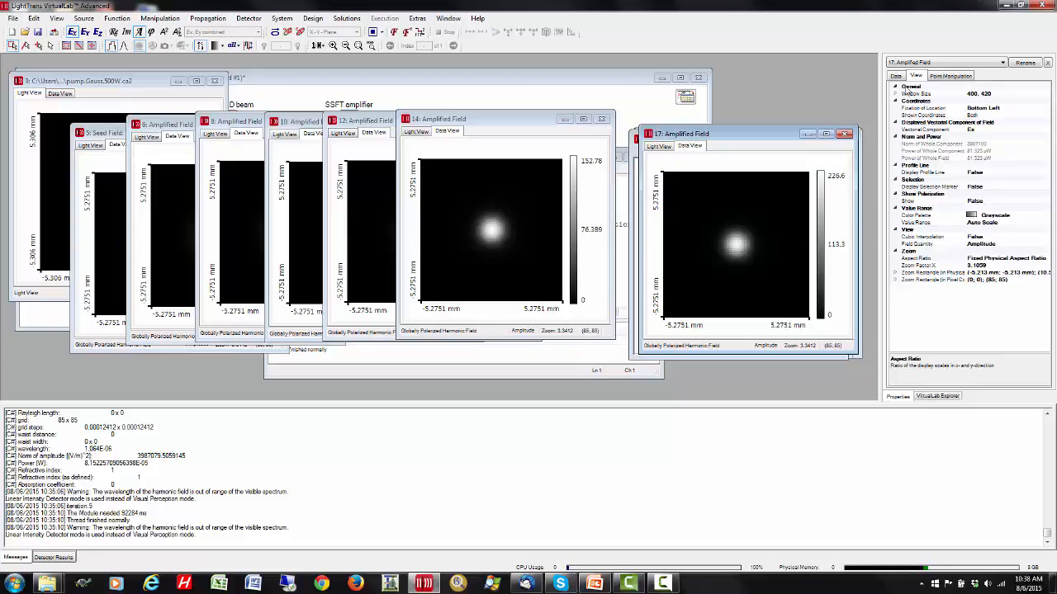
- Close VirtualLab without saving the changes to the ringres_wSSFTgain.amp-roundtrip.lpd light path
click(1038, 5)
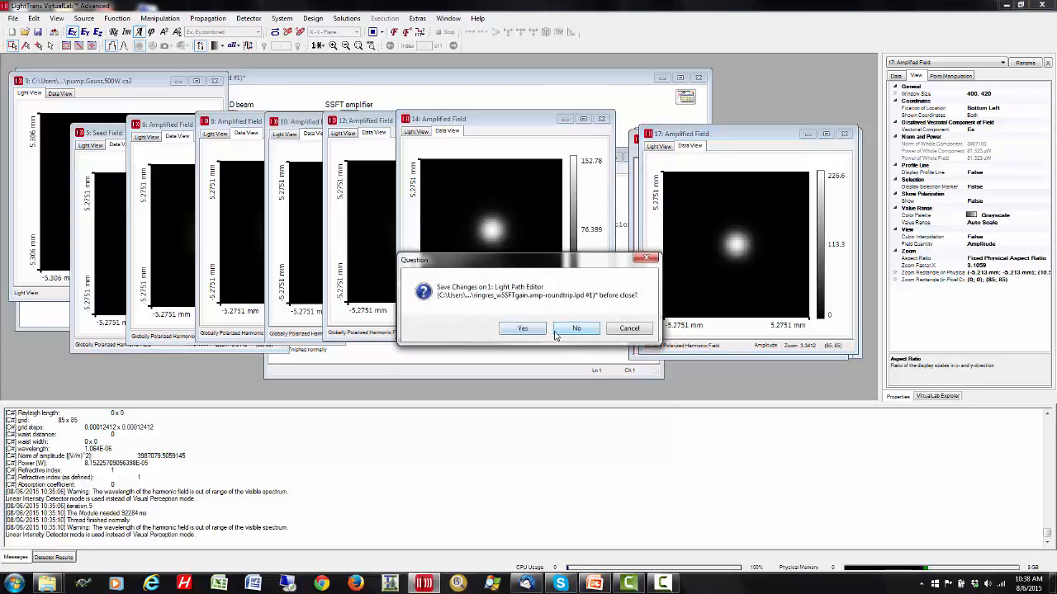
click(573, 330)
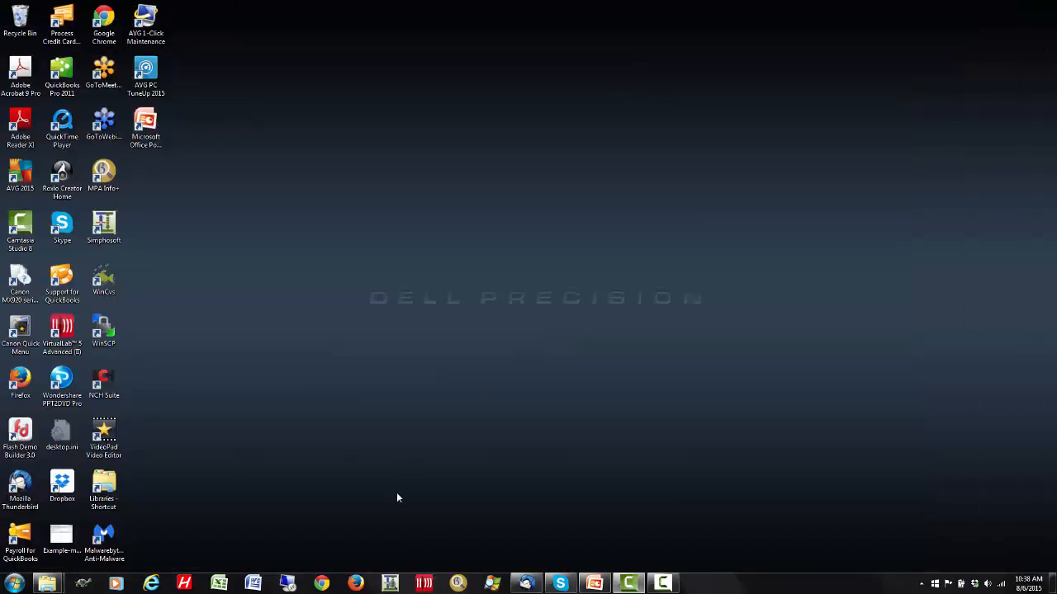
- Switch to Windows Explorer and open the runtime-VL folder in the ndyag-ns-VL project folder
click(47, 583)
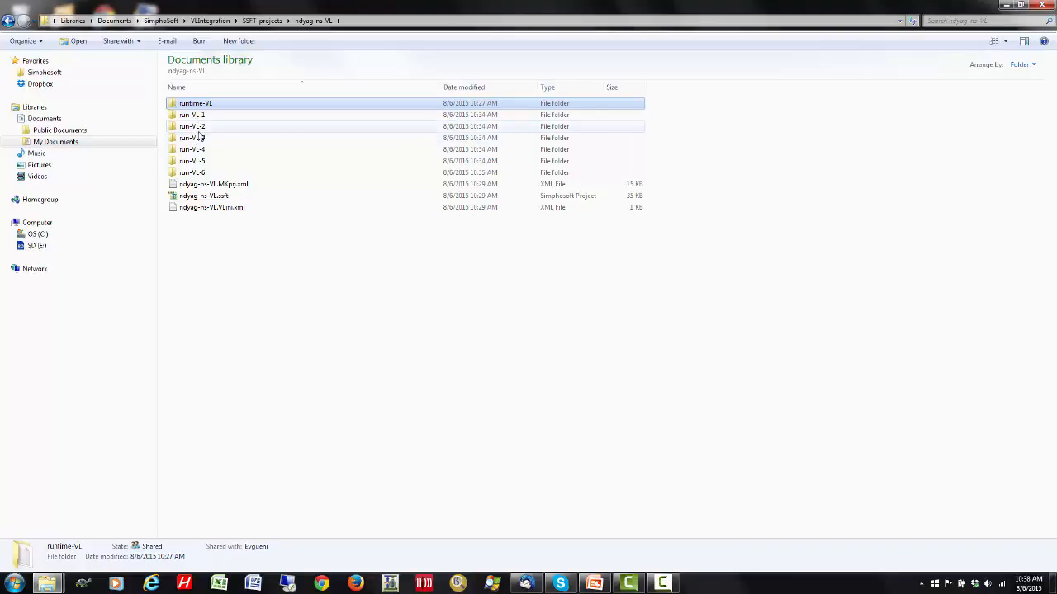
click(198, 105)
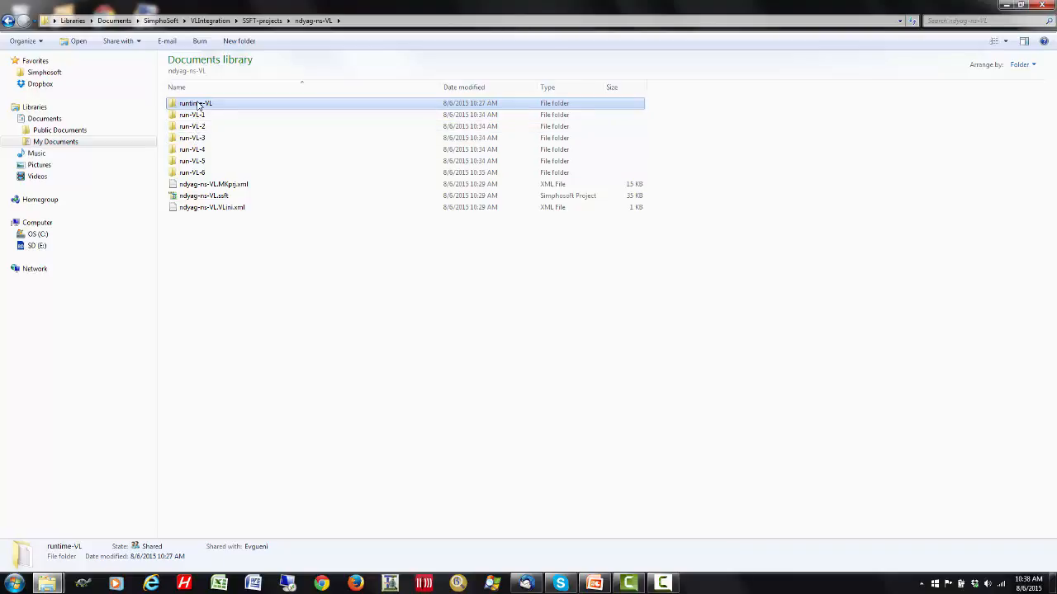
click(175, 107)
double_click(175, 107)
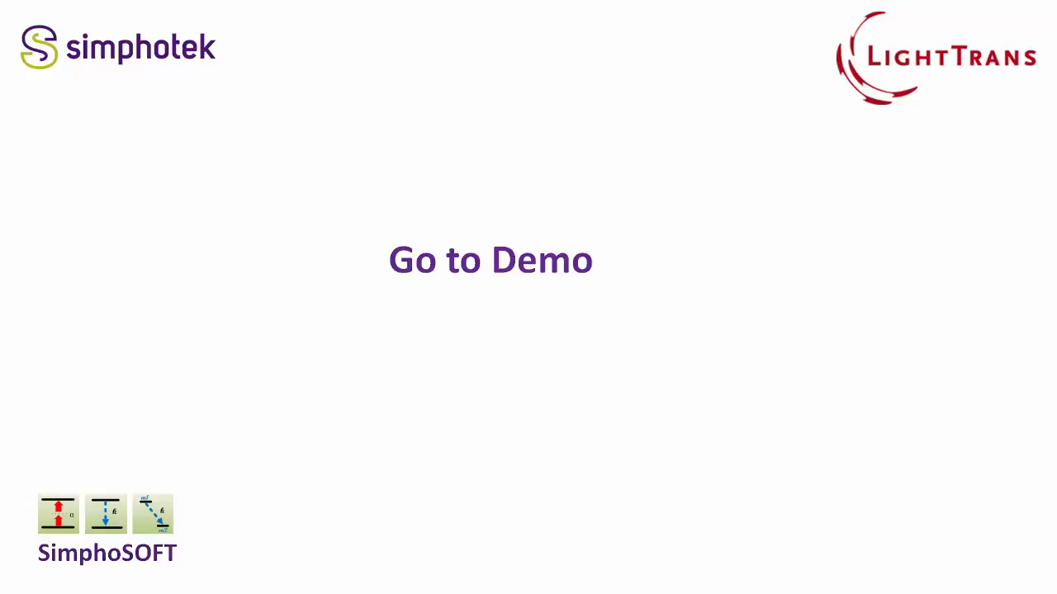
key(Right)
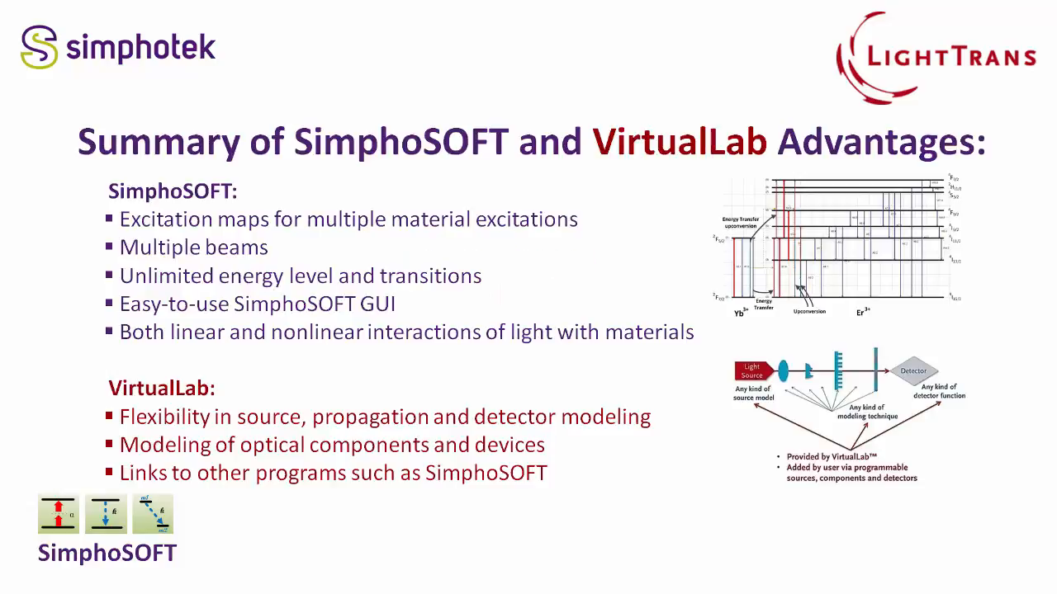